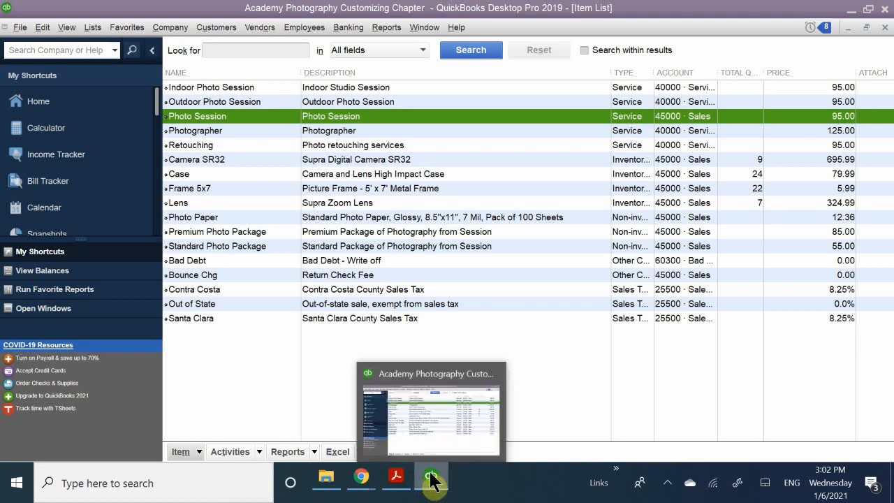
Switch to QB CH 7.pdf in Acrobat Reader and read the introduction to the Subcontracted Services section
mouse_move(400, 478)
left_click(409, 428)
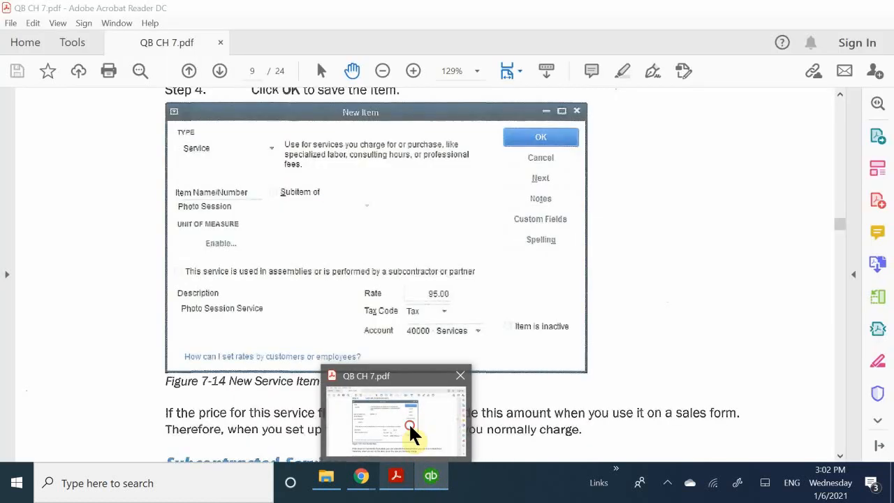
scroll(281, 279, "down", 4)
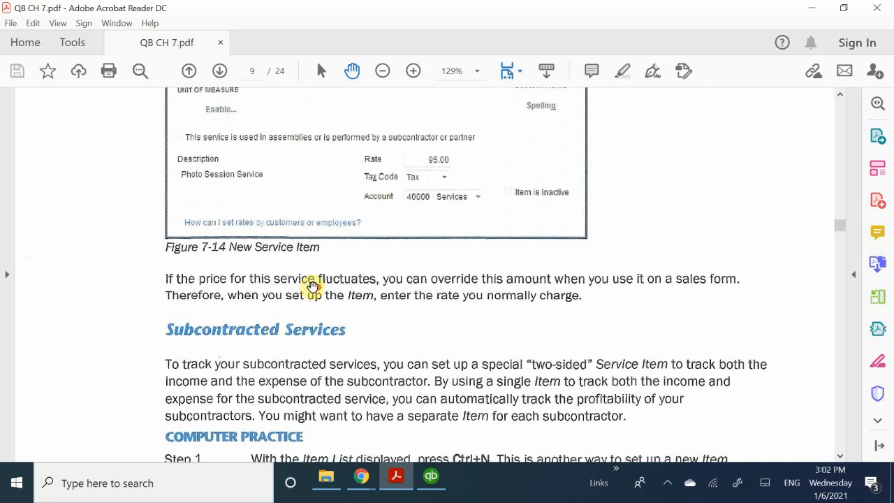
scroll(249, 366, "up", 1)
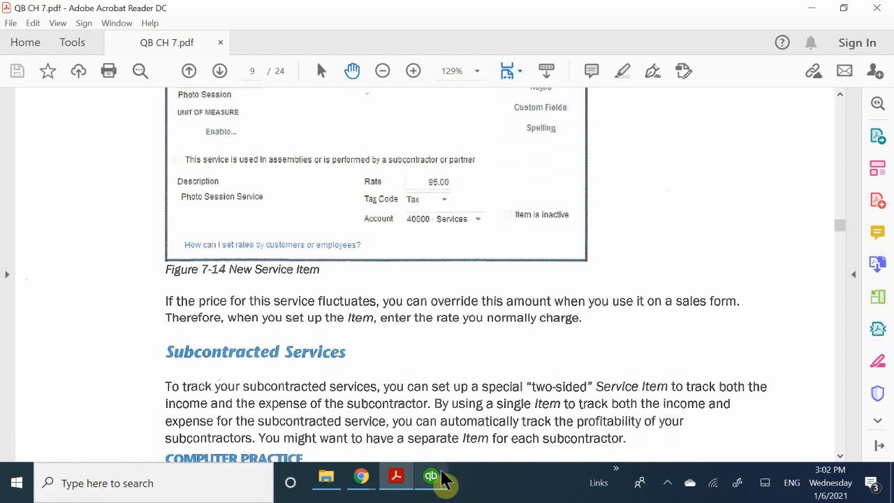
Return to the QuickBooks item list and start a new Service item marked as used in assemblies or performed by a subcontractor or partner
mouse_move(444, 481)
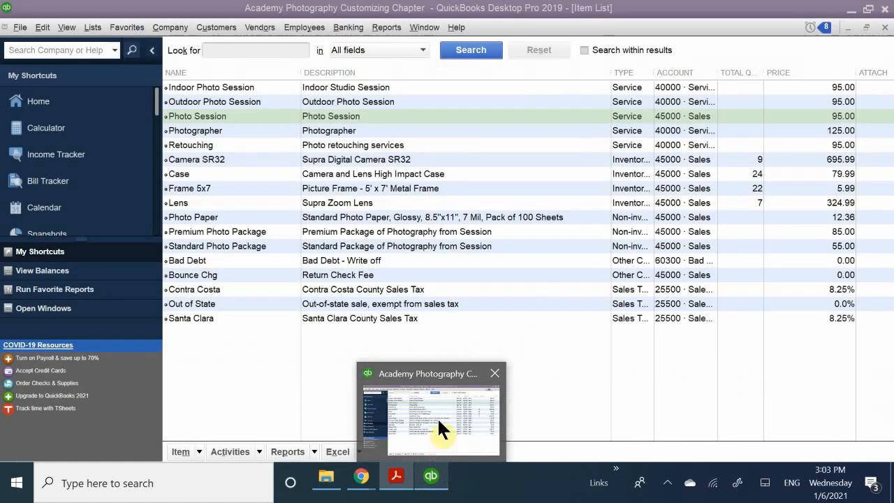
left_click(437, 418)
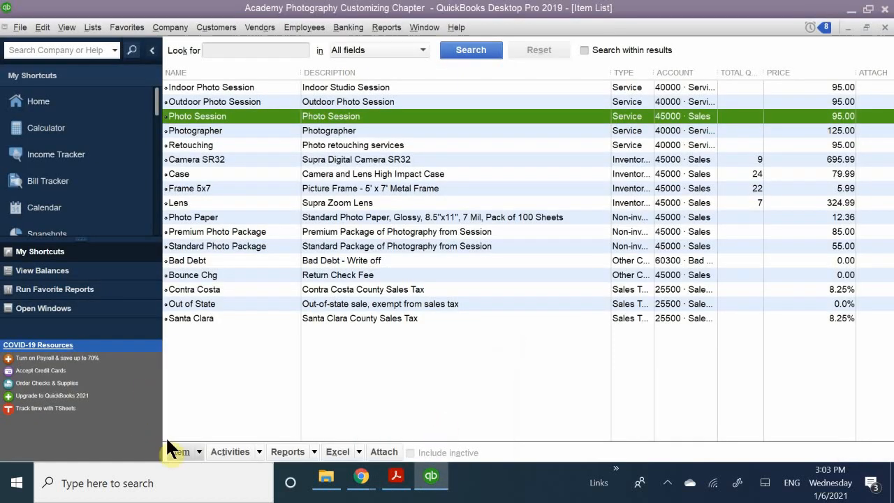
left_click(198, 452)
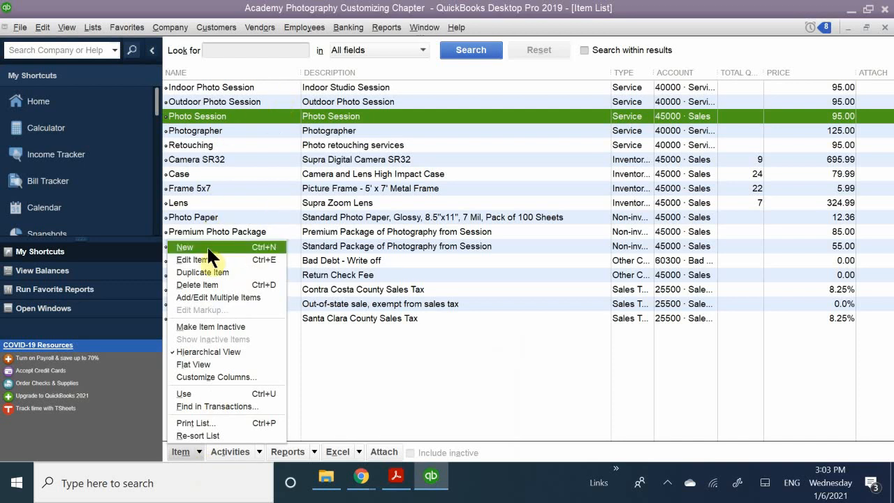
left_click(187, 246)
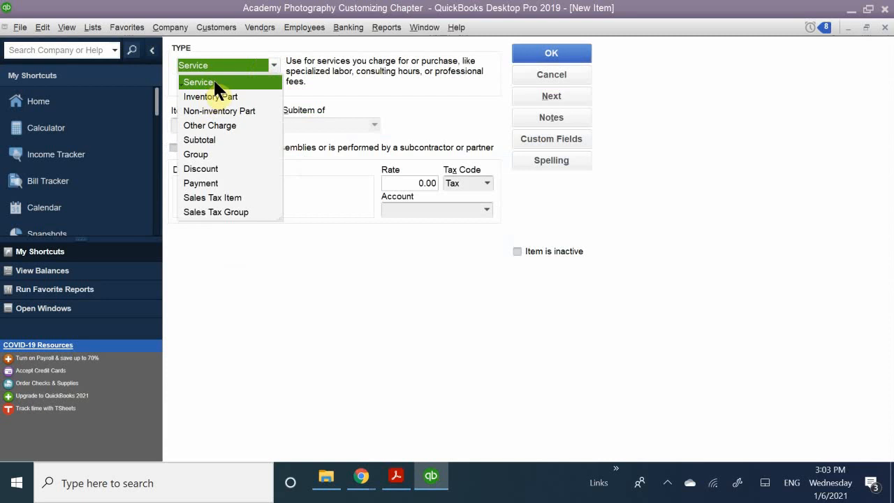
left_click(213, 82)
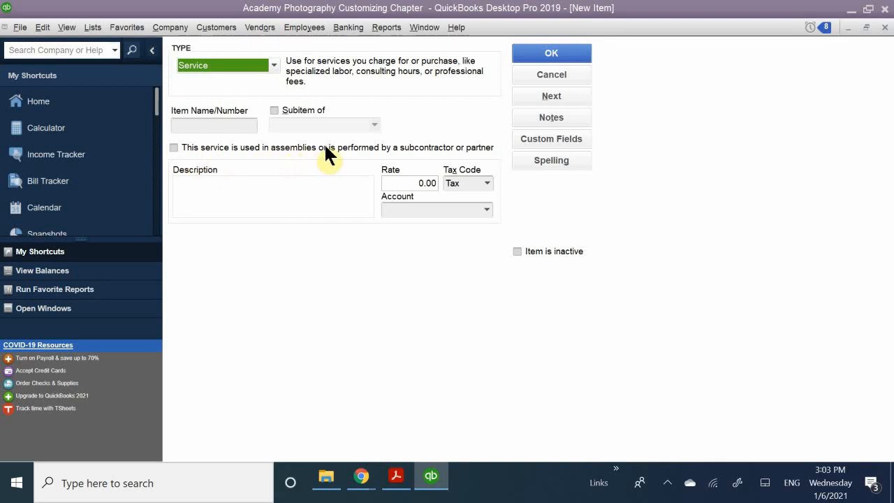
left_click(348, 147)
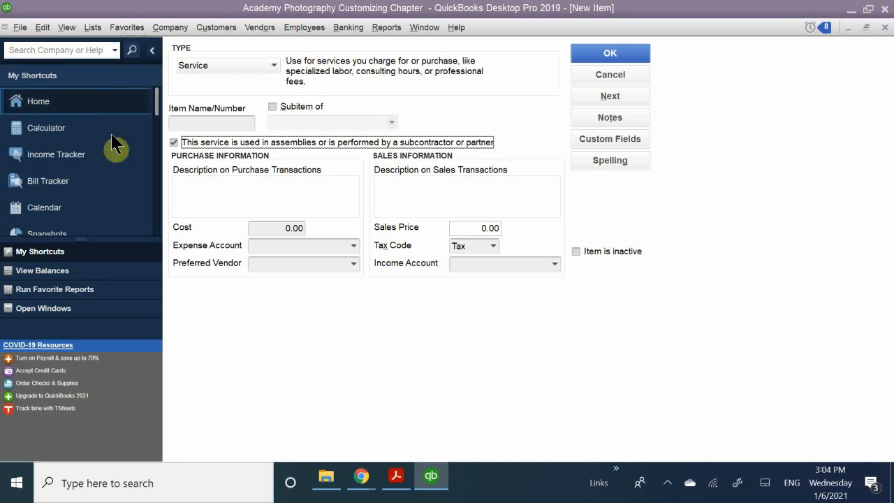
Name the item Video Photographer and enter Video Photographer as its description on purchase transactions
left_click(212, 121)
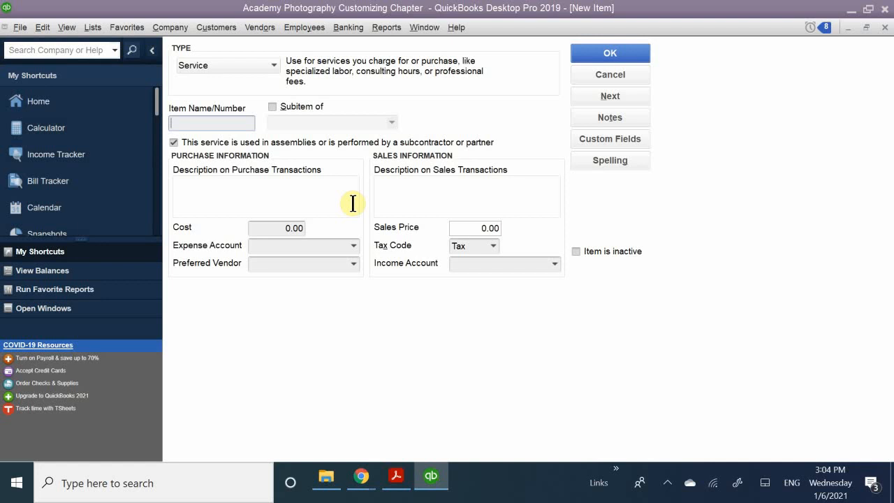
type("Video ")
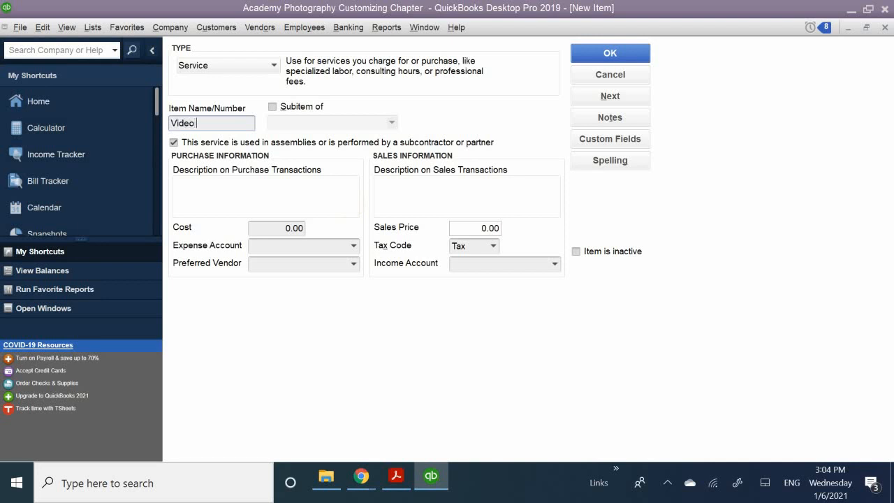
type("Photographer")
left_click(223, 196)
type("Videp")
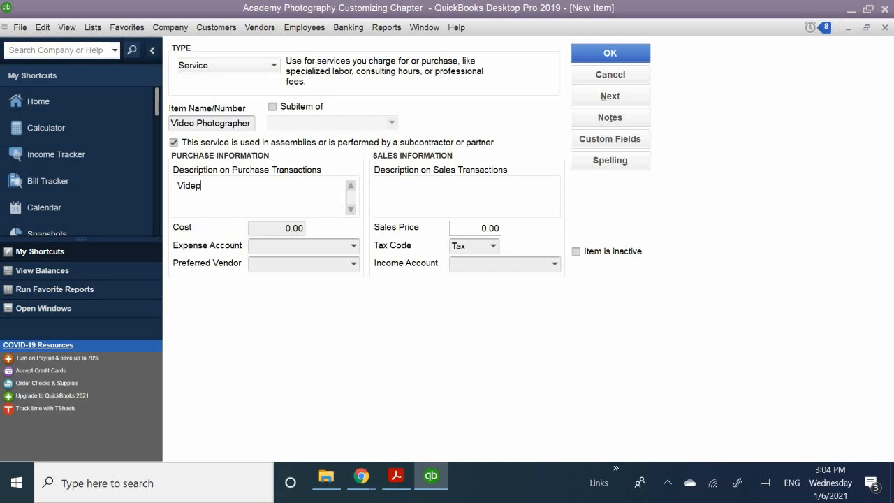
key("BackSpace")
type("o Photographer")
Set the item's purchase cost to 75.00 and its expense account to 40000 · Services
left_click(272, 228)
type("95.00")
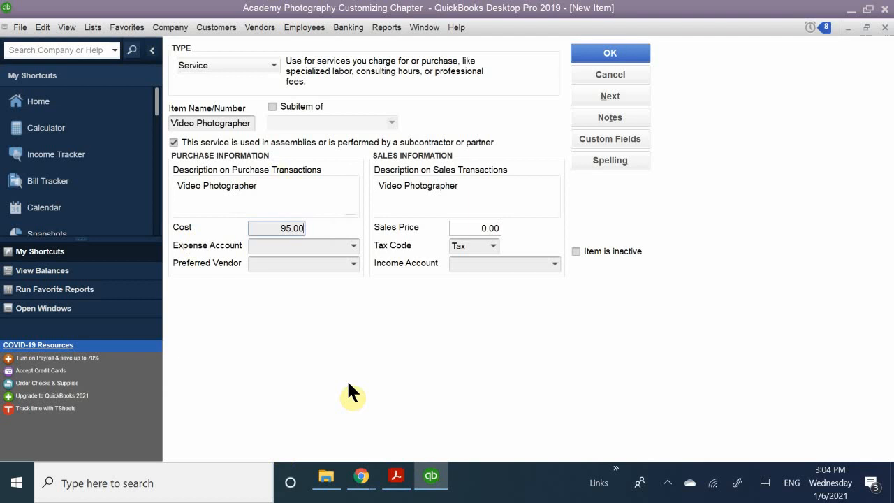
double_click(274, 227)
type("75.00")
left_click(270, 245)
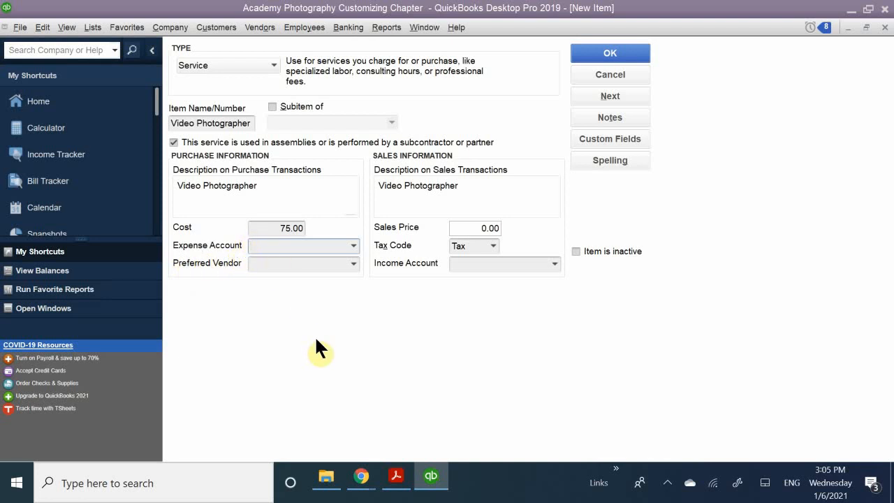
type("Services")
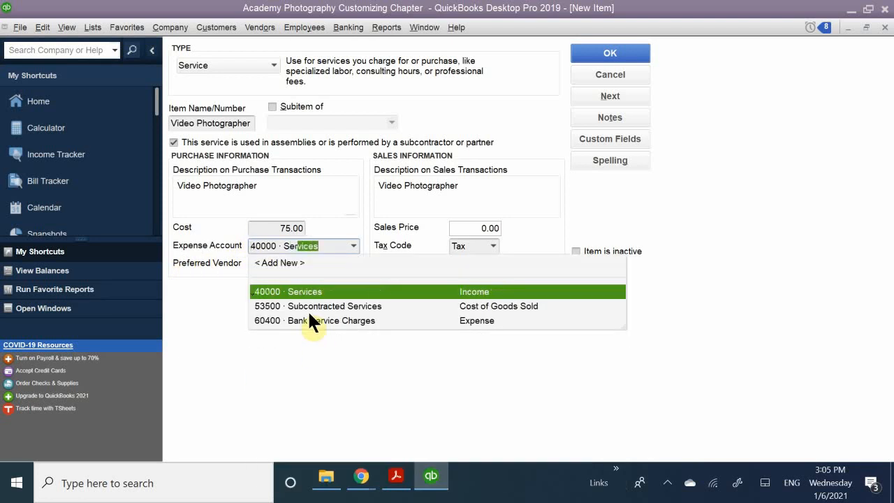
left_click(305, 292)
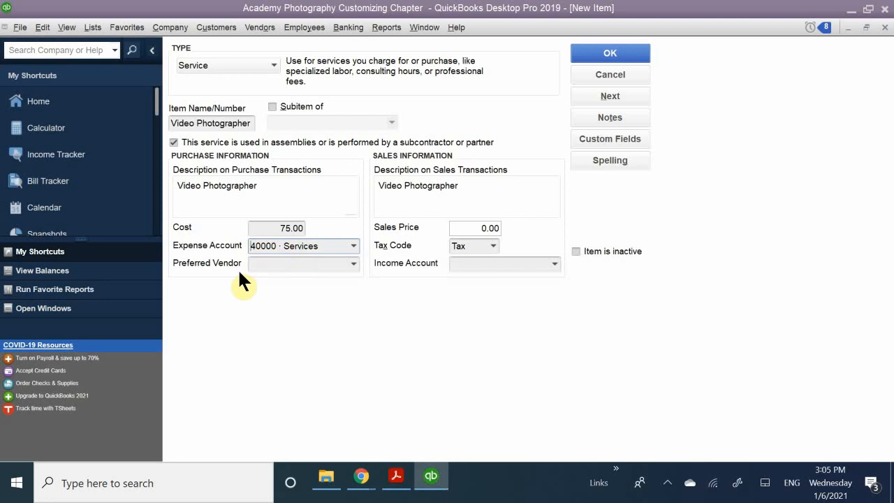
Assign Wong & Son Video as the item's preferred vendor
left_click(269, 263)
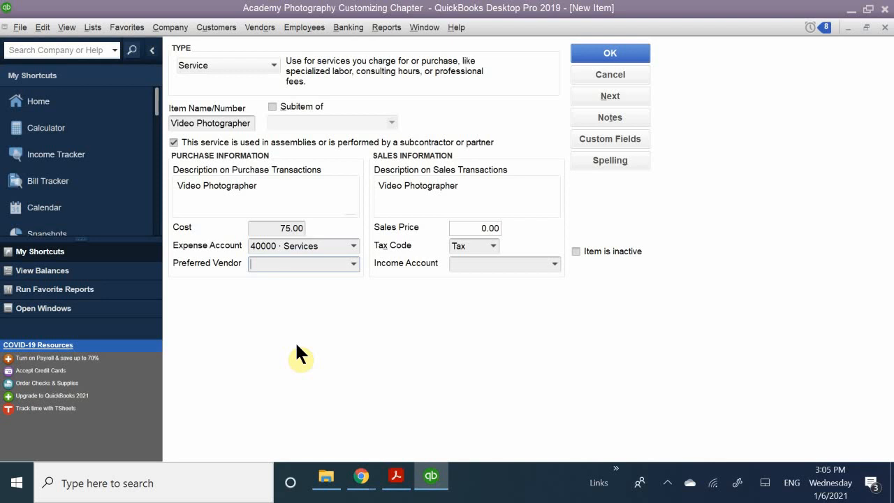
type("Wong & Son Video")
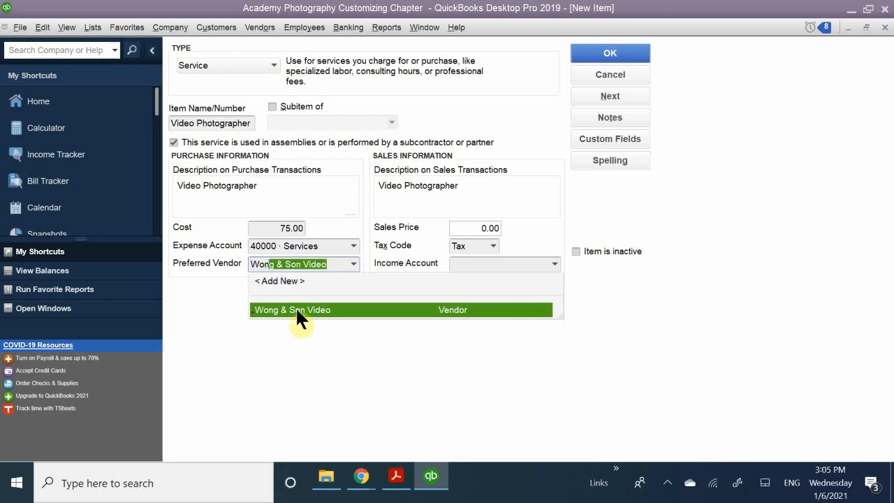
left_click(295, 309)
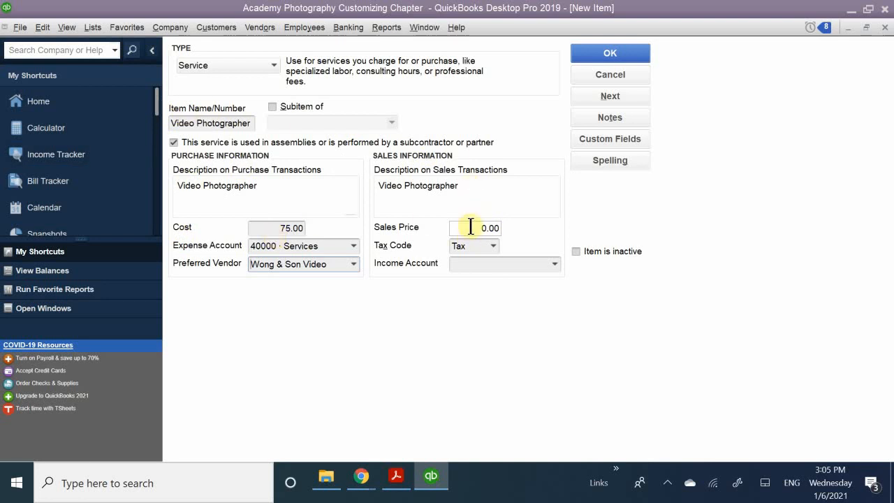
Set the item's sales price to 125.00 and its tax code to SRV
left_click_drag(470, 226, 524, 224)
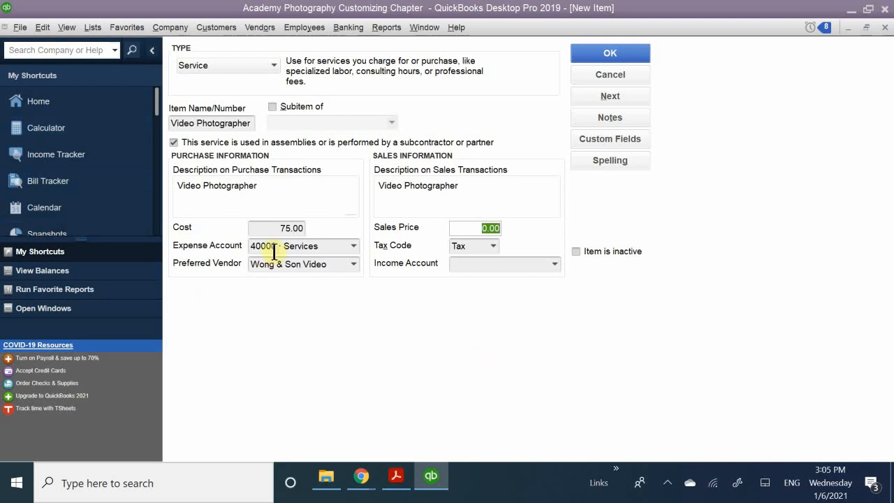
left_click_drag(268, 227, 305, 229)
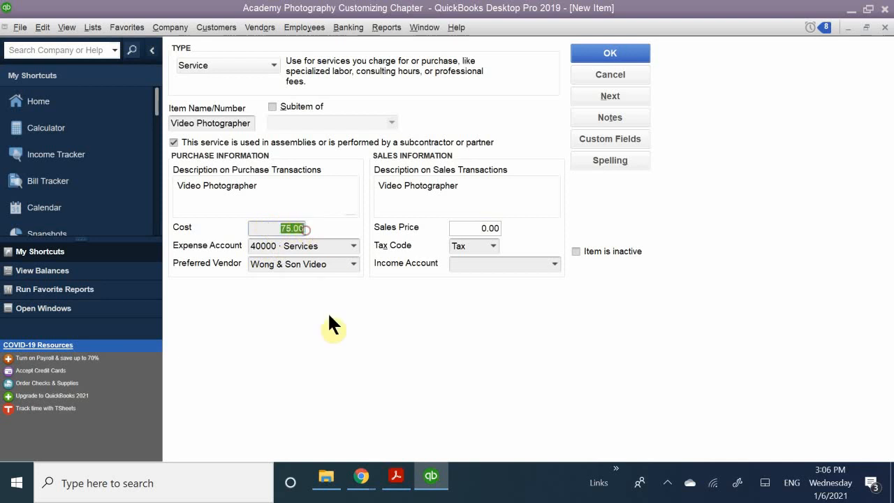
left_click(300, 299)
left_click(290, 227)
left_click(466, 228)
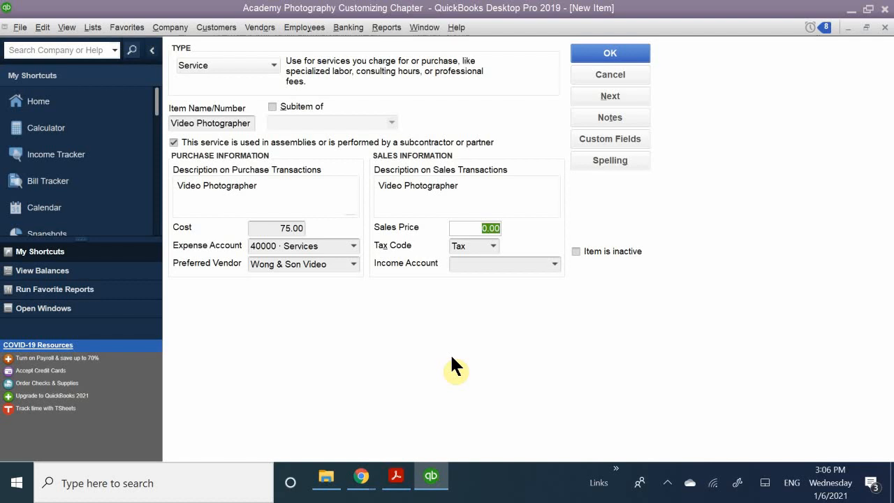
type("125.00")
left_click(486, 245)
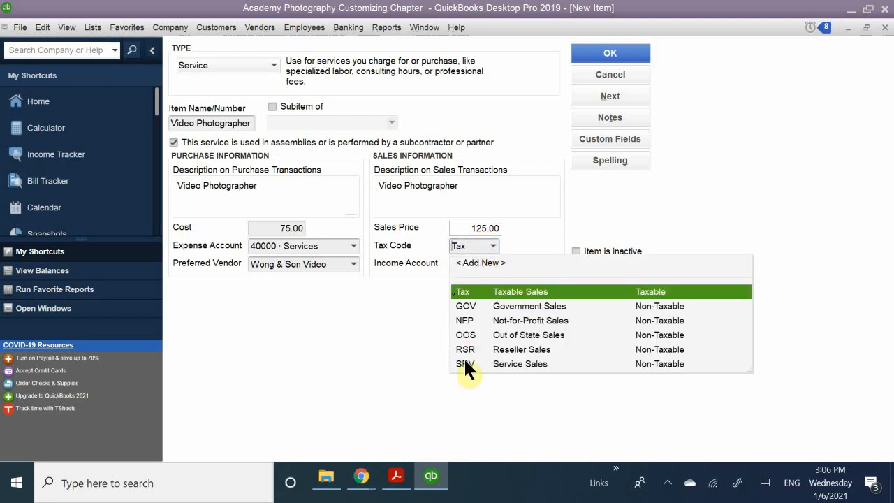
left_click(466, 363)
Set the income account to 45000 · Sales and save the Video Photographer item
left_click(485, 263)
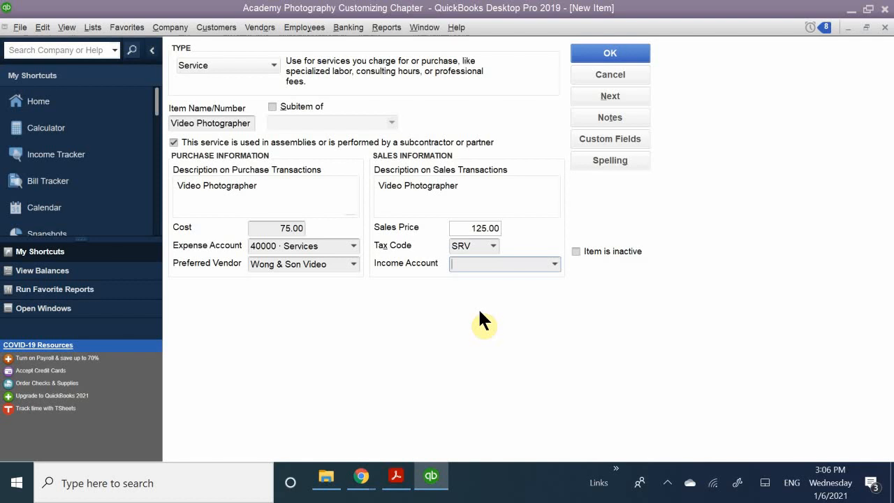
type("sa;e")
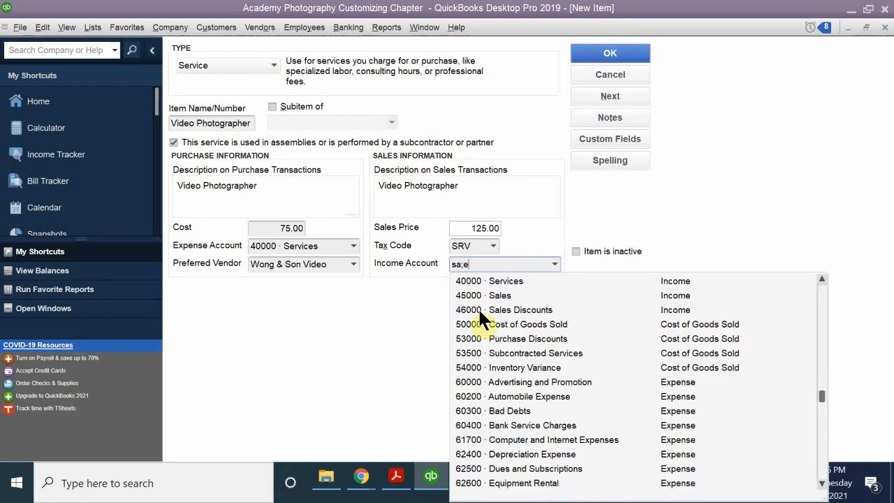
key("BackSpace")
key("BackSpace")
key("BackSpace")
key("BackSpace")
key("BackSpace")
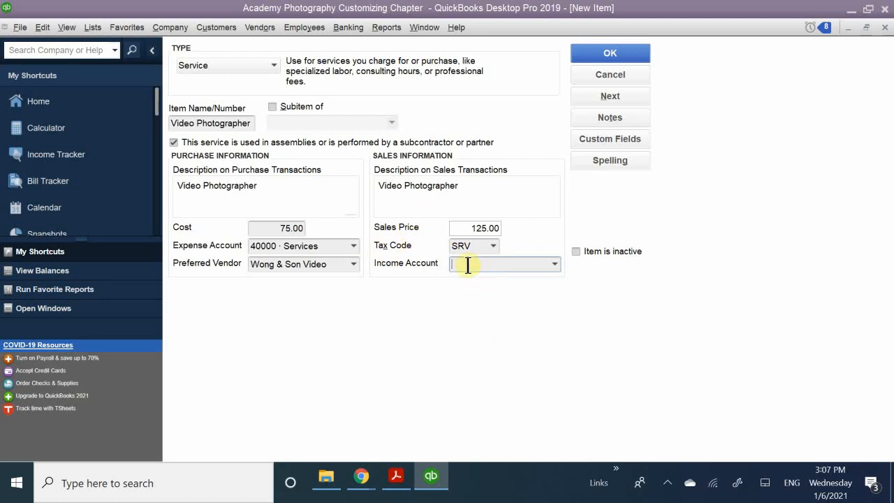
type("sal")
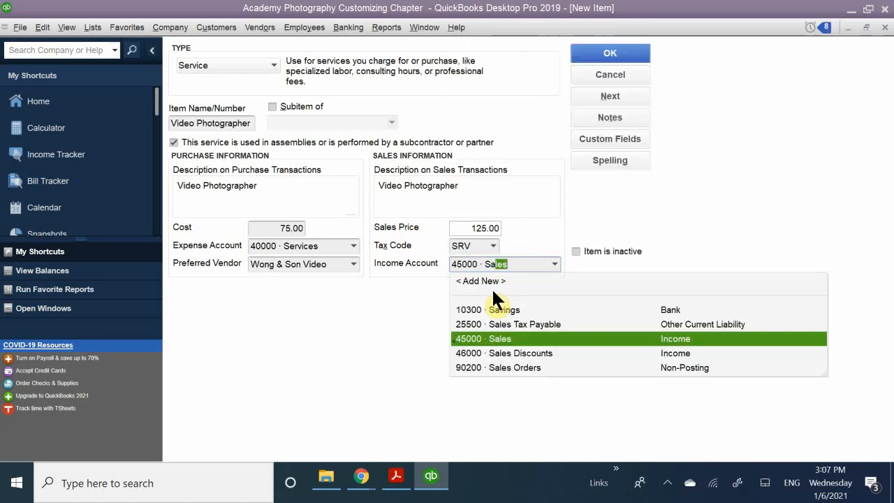
type("es")
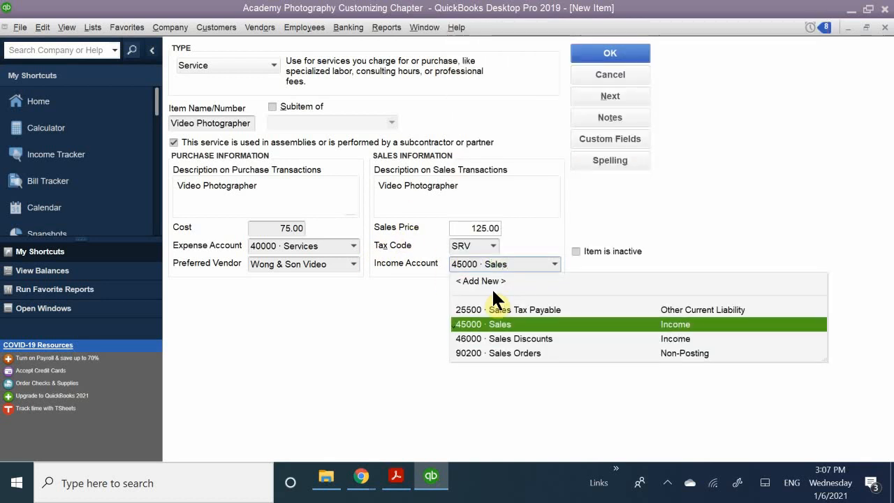
left_click(494, 323)
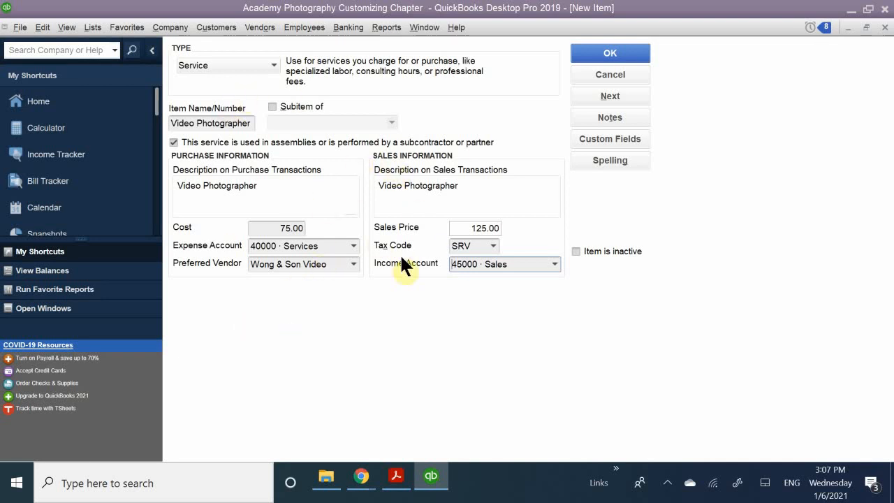
mouse_move(395, 481)
left_click(586, 53)
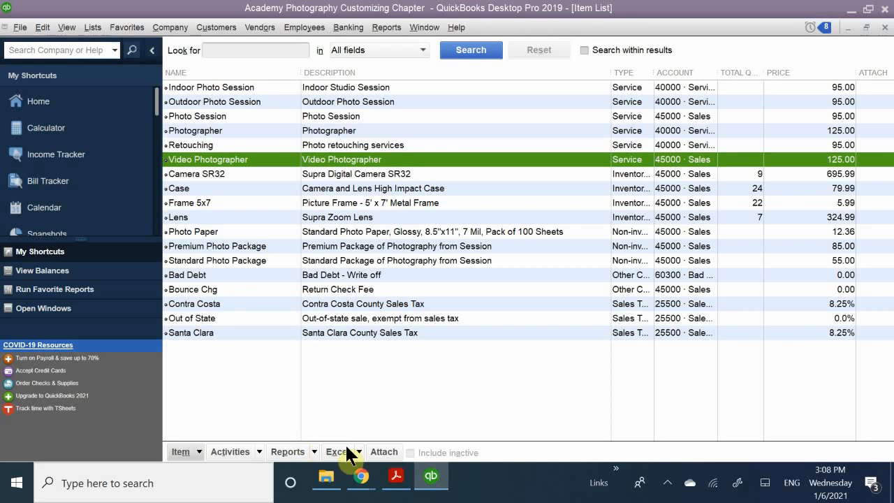
Switch to QB CH 7.pdf in Acrobat Reader and review the subcontracted service instructions, Figure 7-15 and the start of the Non-Inventory Parts section
left_click(395, 476)
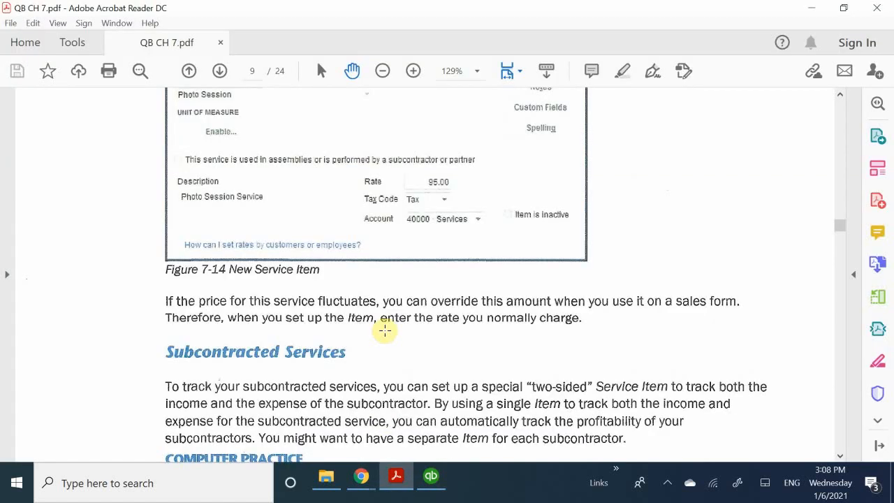
scroll(385, 331, "down", 1)
scroll(385, 331, "up", 2)
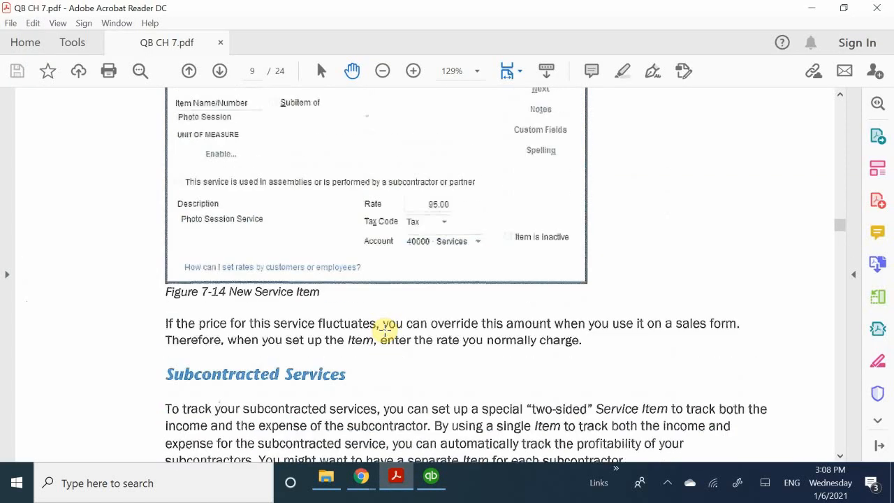
scroll(385, 329, "down", 3)
scroll(385, 329, "down", 10)
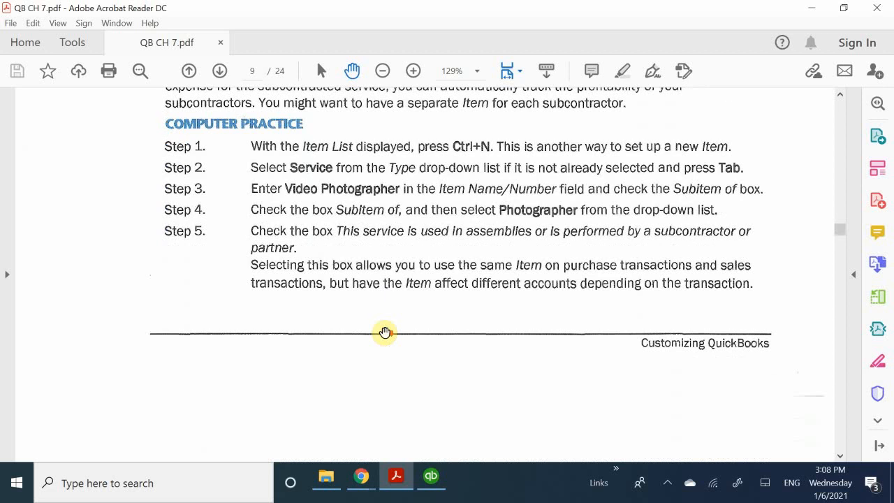
scroll(385, 333, "down", 11)
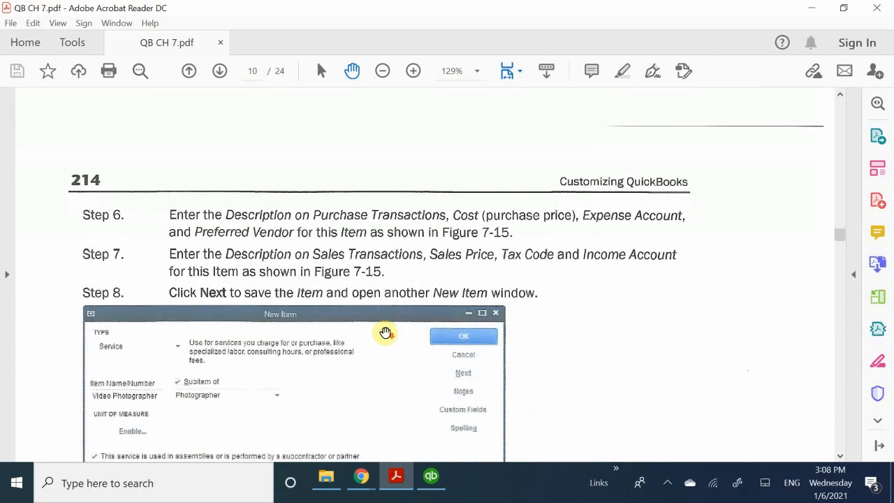
scroll(384, 332, "down", 7)
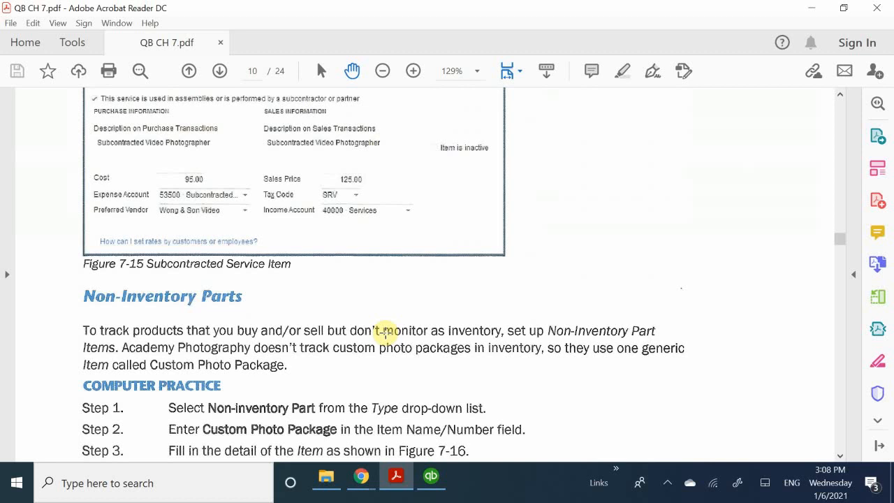
Read the Non-Inventory Parts instructions with Figure 7-16 and the start of the Non-Inventory Parts - Passed Through section
scroll(385, 332, "down", 1)
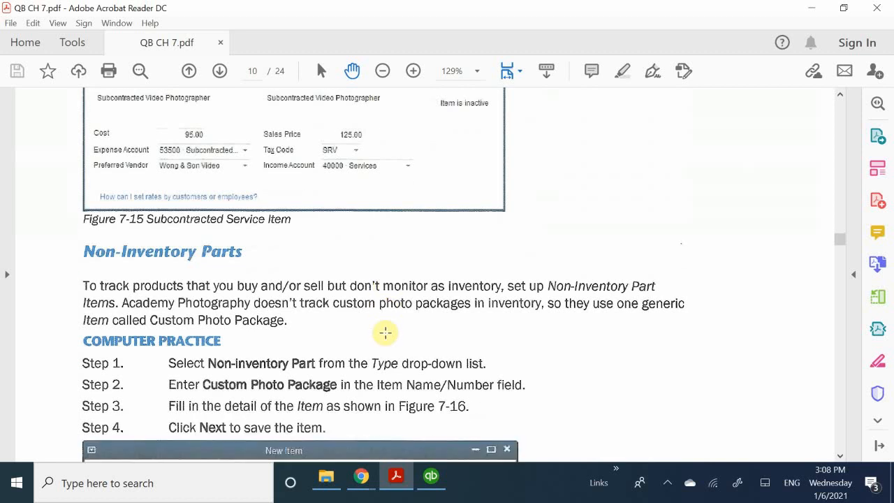
scroll(386, 333, "down", 2)
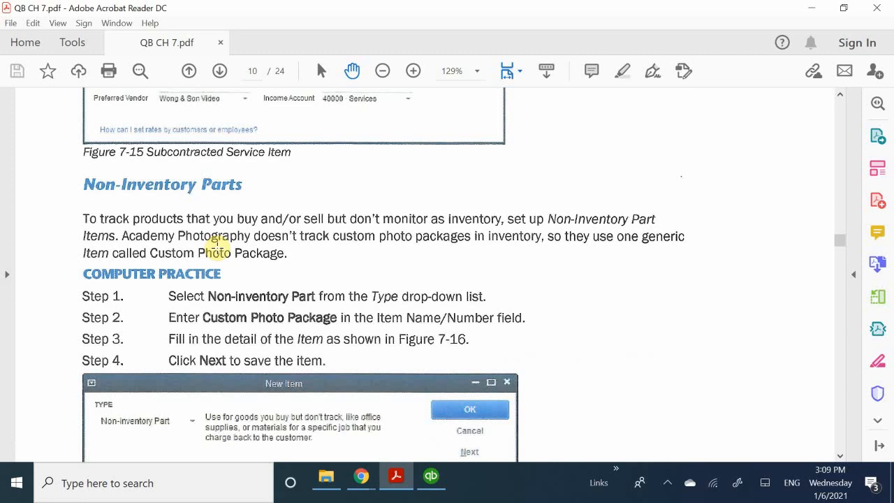
scroll(218, 244, "down", 5)
scroll(222, 249, "up", 3)
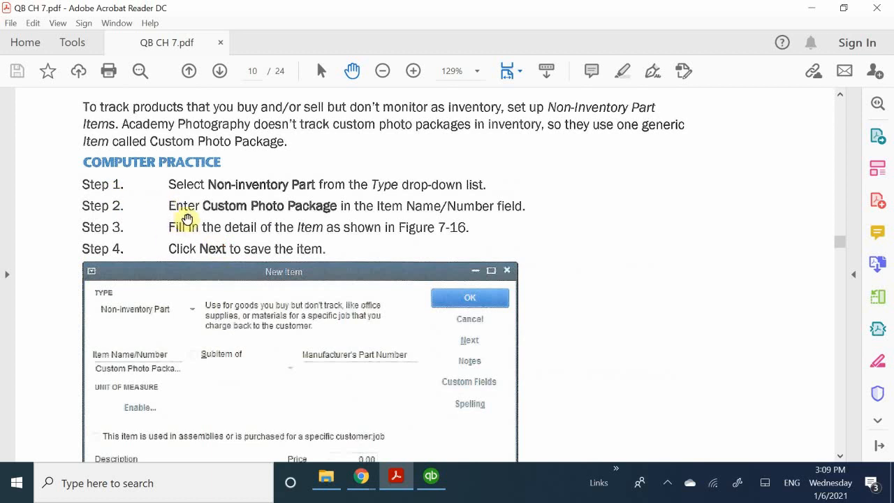
scroll(198, 233, "up", 3)
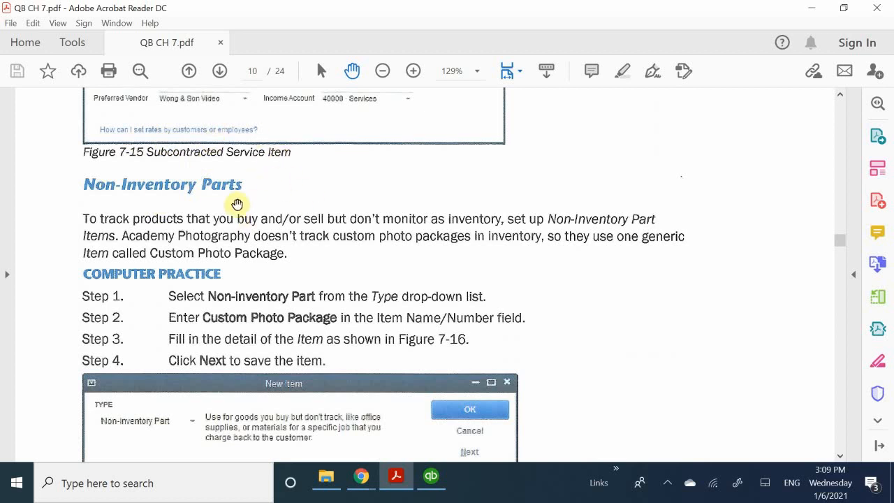
scroll(237, 249, "down", 8)
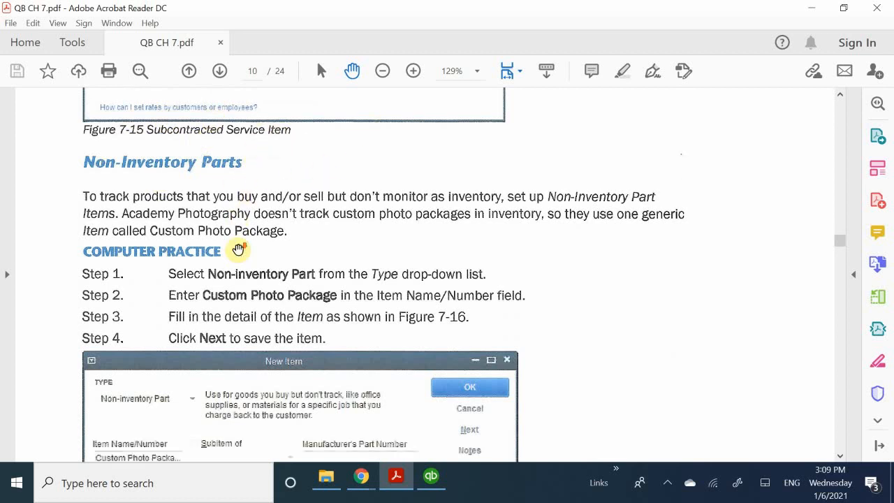
scroll(240, 252, "down", 5)
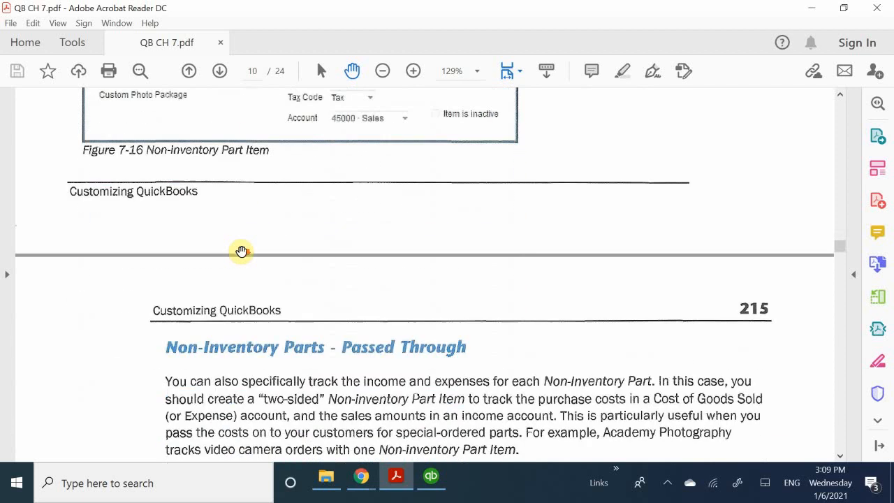
scroll(273, 288, "down", 10)
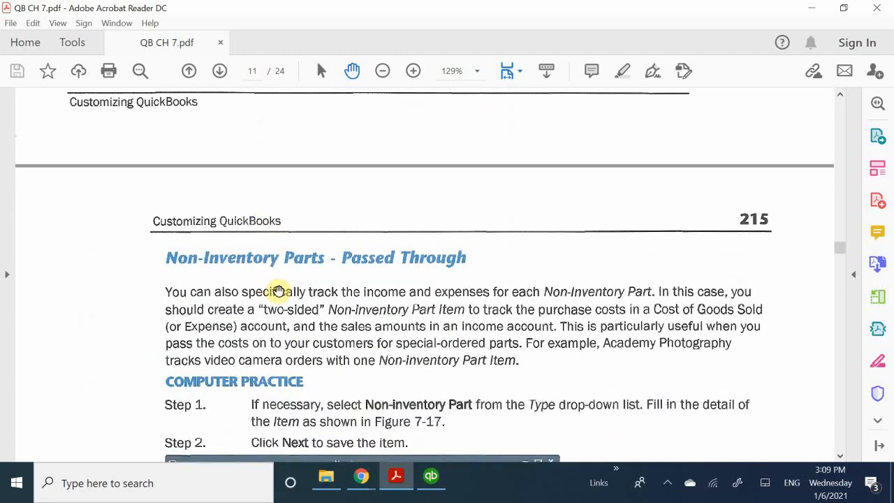
Review the two-sided non-inventory part in Figure 7-17 and the Other Charge Items instructions with Figure 7-18
scroll(278, 298, "down", 2)
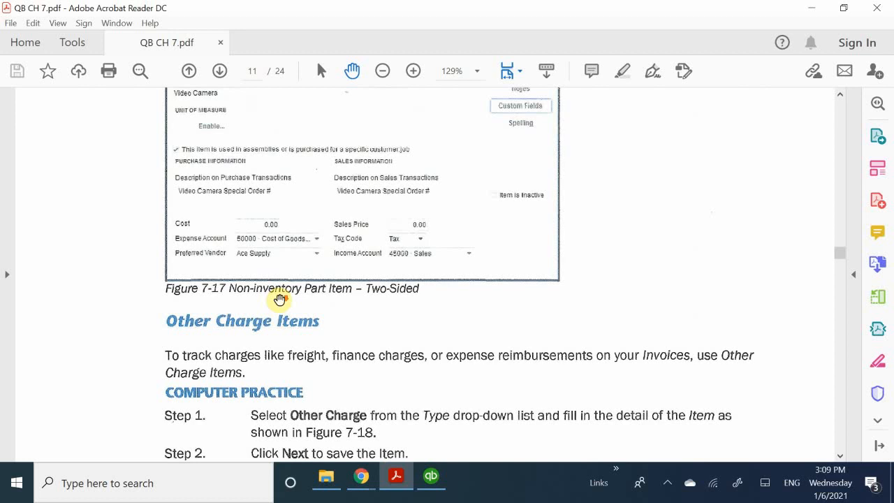
scroll(278, 298, "down", 1)
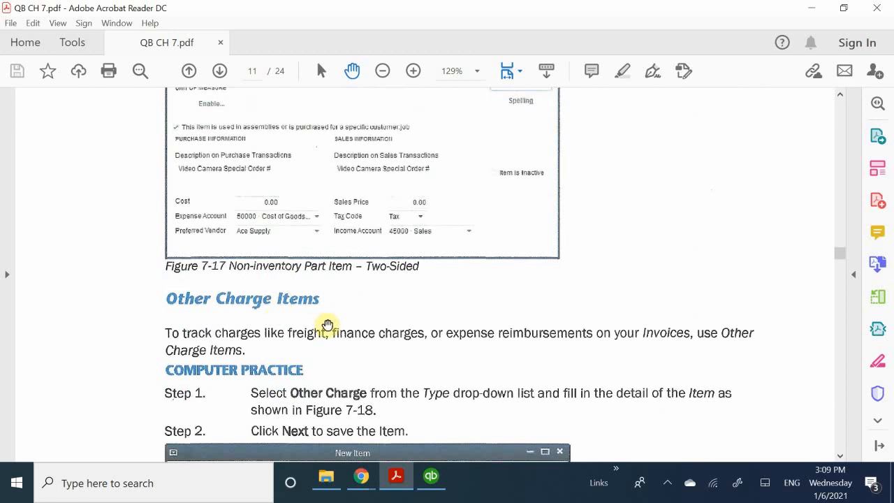
scroll(326, 323, "down", 5)
scroll(327, 322, "down", 4)
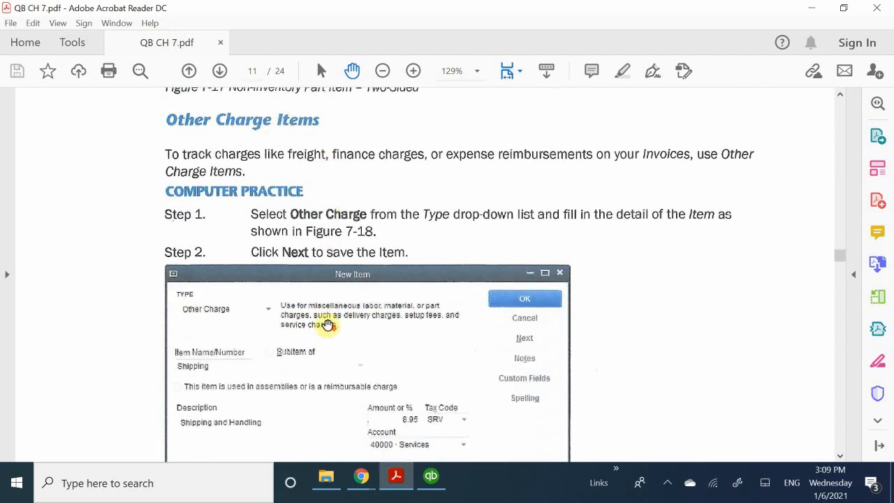
scroll(328, 323, "down", 2)
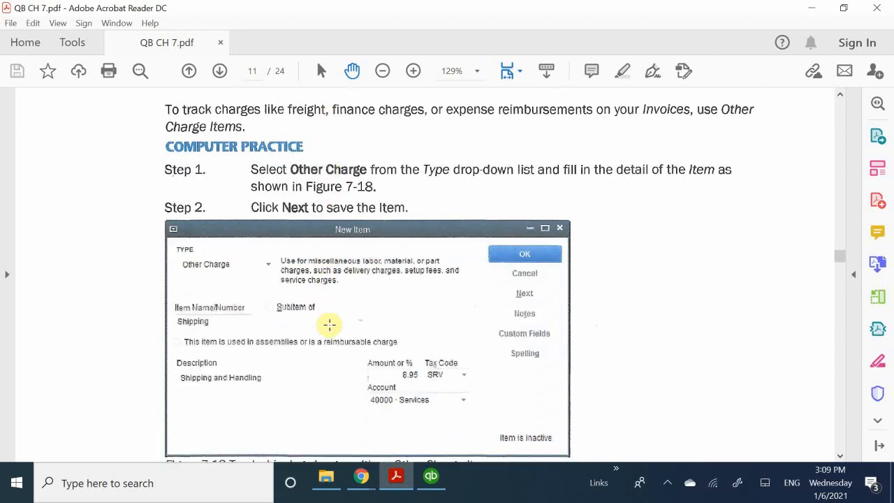
scroll(329, 324, "up", 3)
scroll(307, 300, "up", 1)
scroll(291, 285, "down", 1)
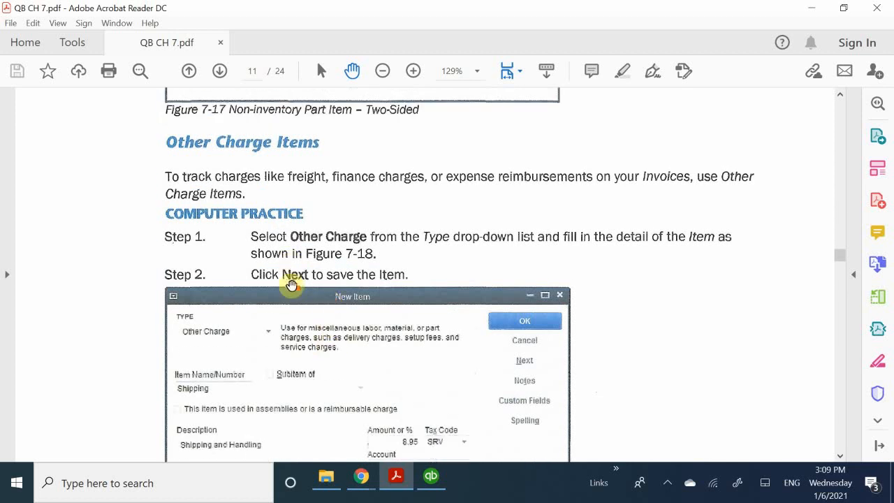
scroll(291, 284, "down", 4)
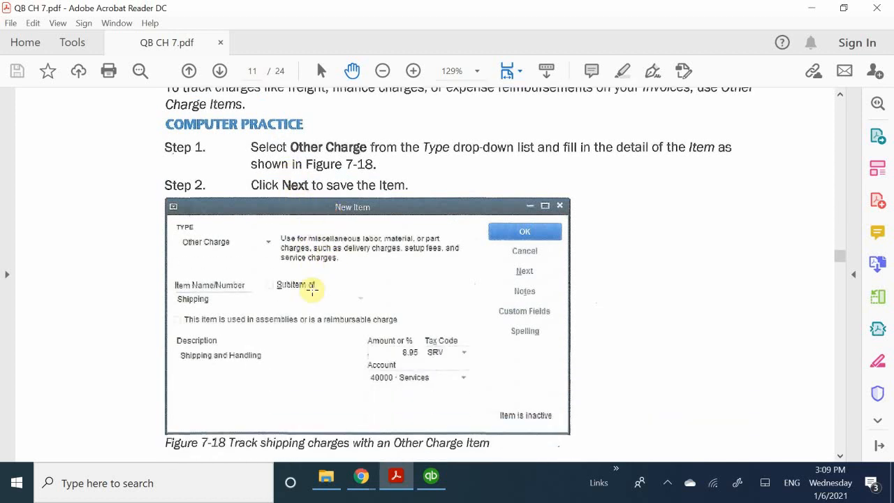
scroll(312, 288, "up", 9)
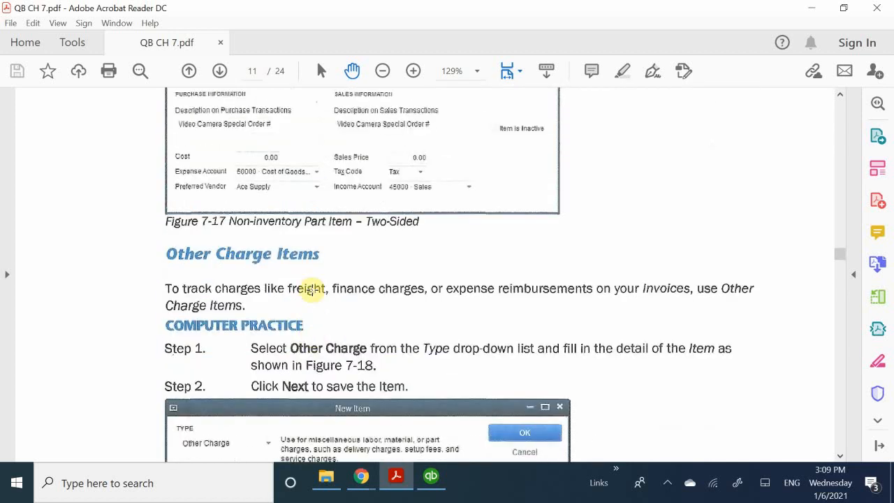
scroll(312, 288, "down", 7)
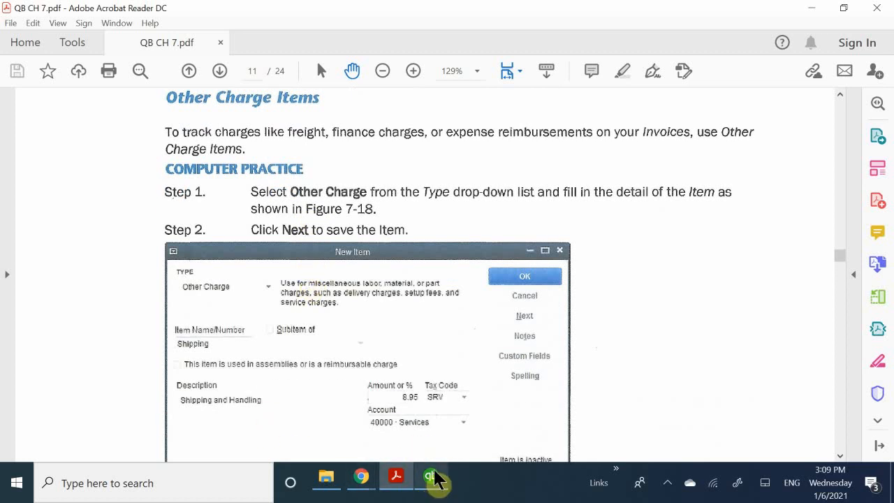
Switch to QuickBooks and start a new item of type Other Charge named Shipping
mouse_move(434, 480)
left_click(446, 415)
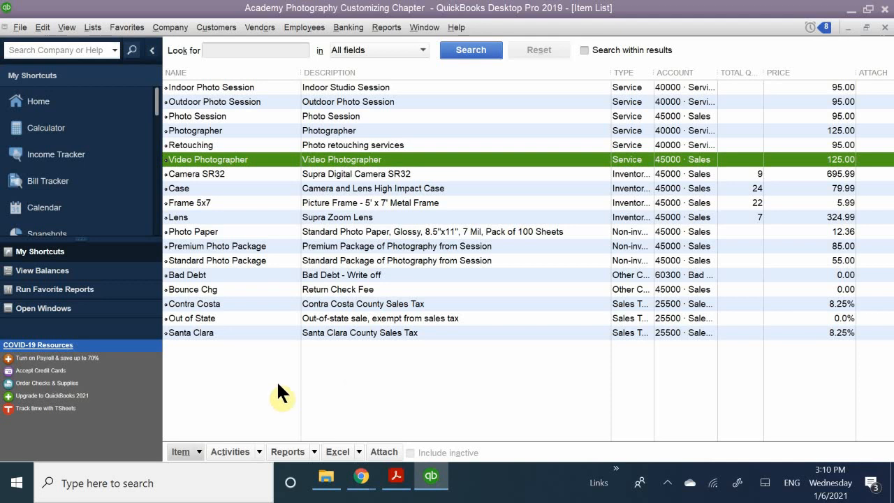
left_click(183, 451)
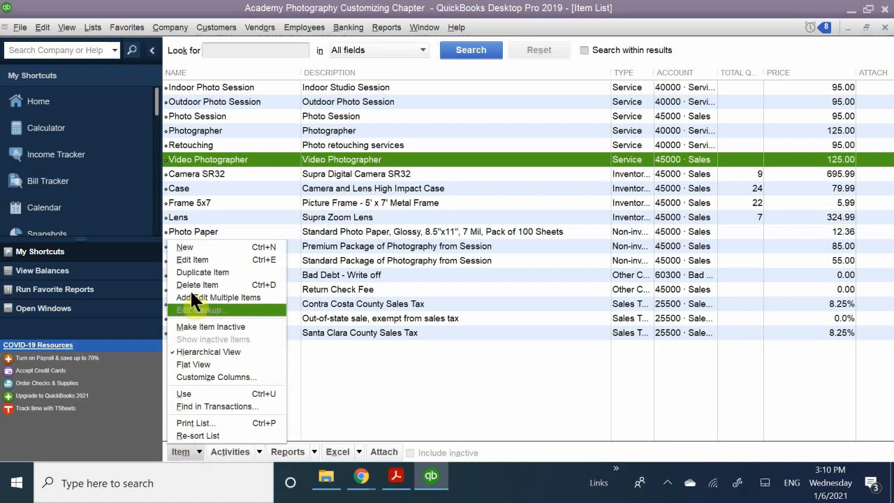
left_click(208, 240)
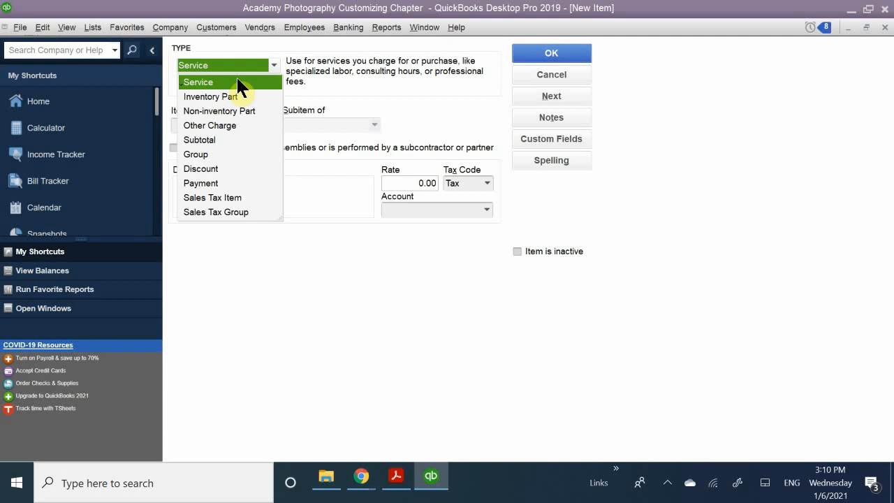
left_click(208, 126)
left_click(217, 124)
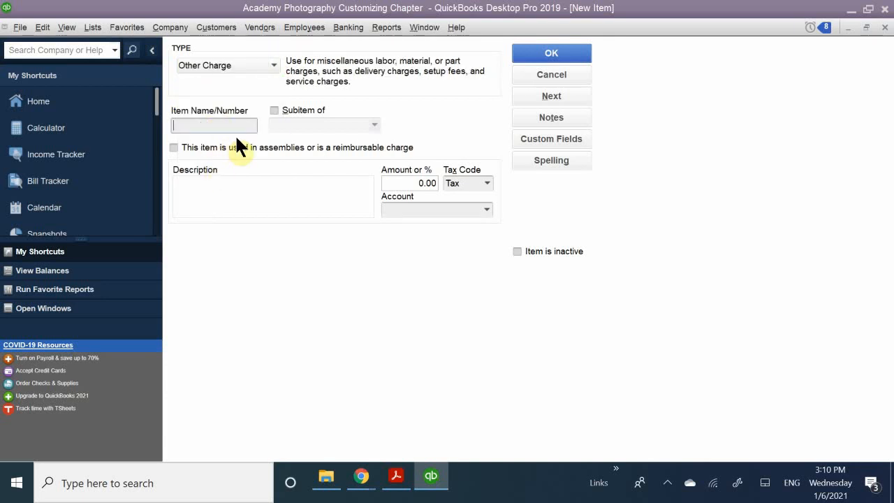
type("Shipping")
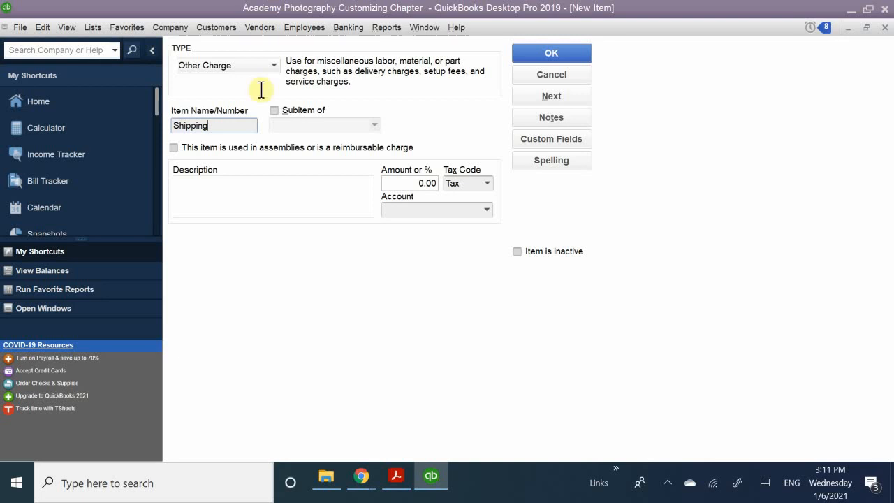
Check Figure 7-18 in QB CH 7.pdf, return to QuickBooks and enter "Shipping and Handling" as the item's description
left_click(178, 199)
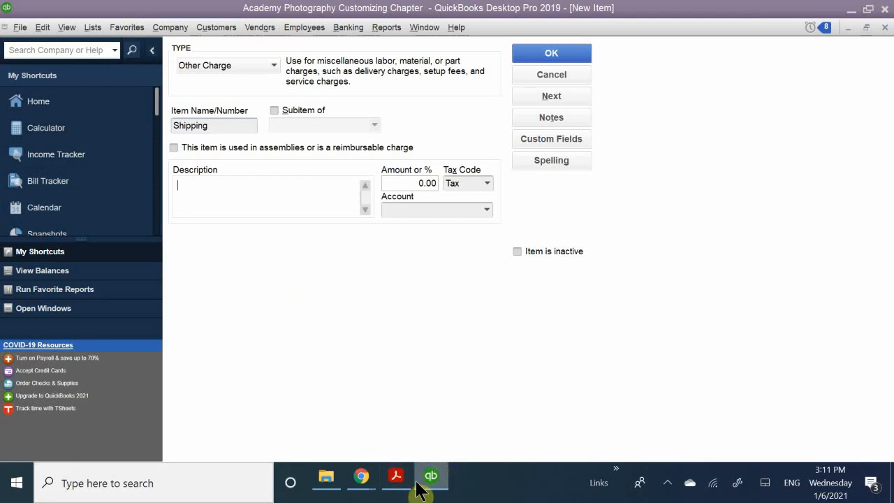
mouse_move(427, 477)
mouse_move(398, 478)
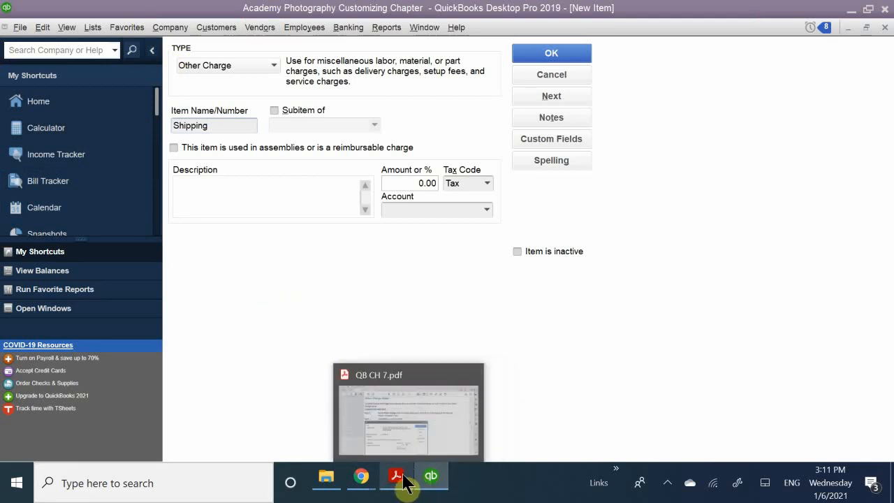
left_click(400, 434)
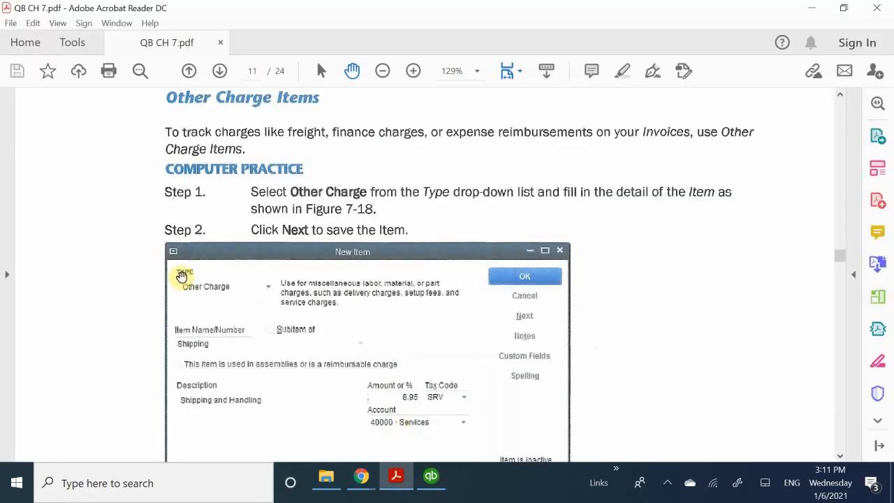
scroll(229, 366, "down", 1)
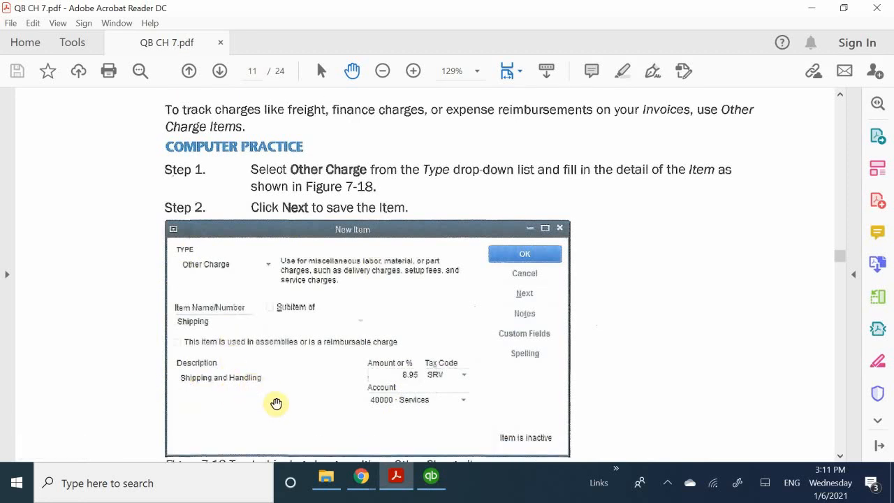
mouse_move(433, 485)
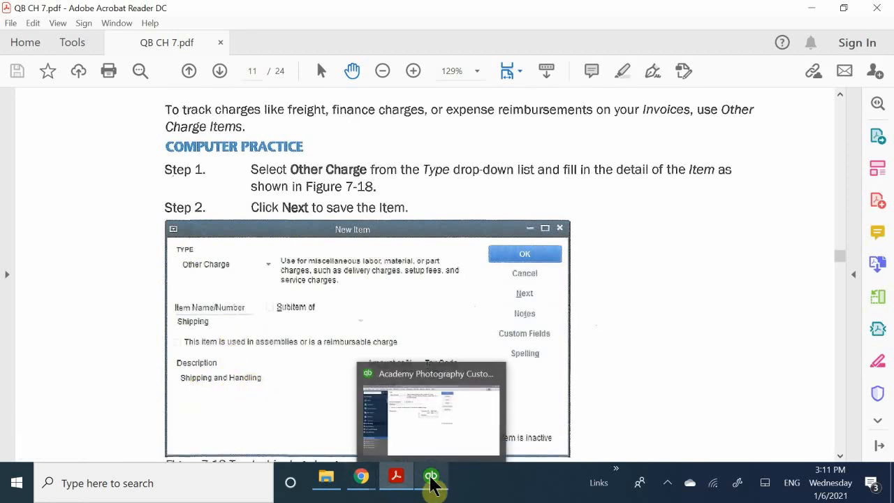
left_click(443, 425)
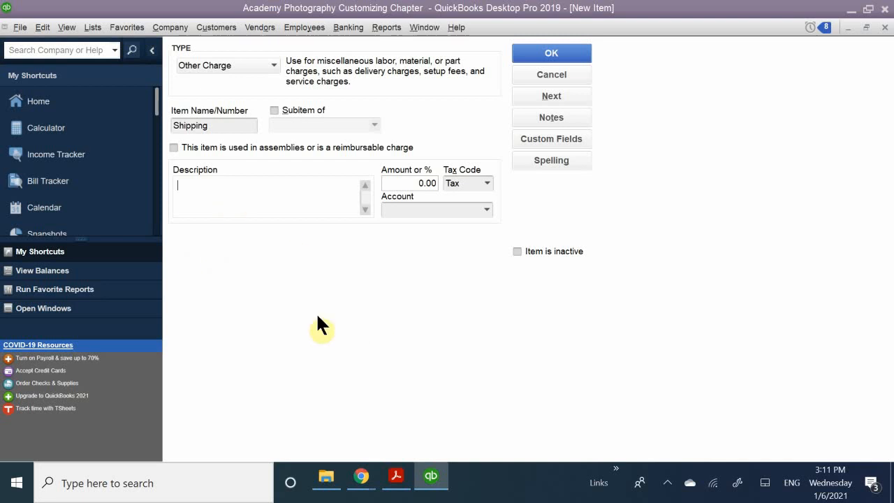
type("D")
key("BackSpace")
type("Shippin")
key("BackSpace")
key("BackSpace")
type("ing and Handling")
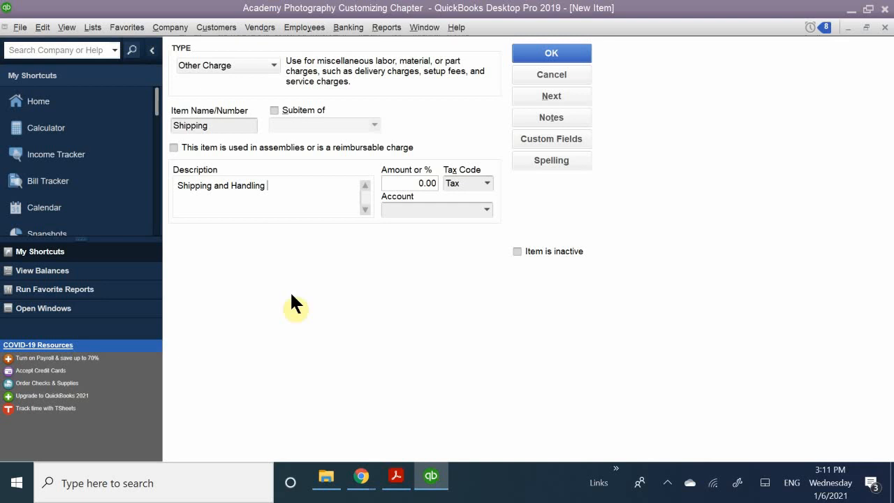
Set the Shipping item's amount to 8.95, consulting Figure 7-18, and its tax code to SRV
left_click(401, 183)
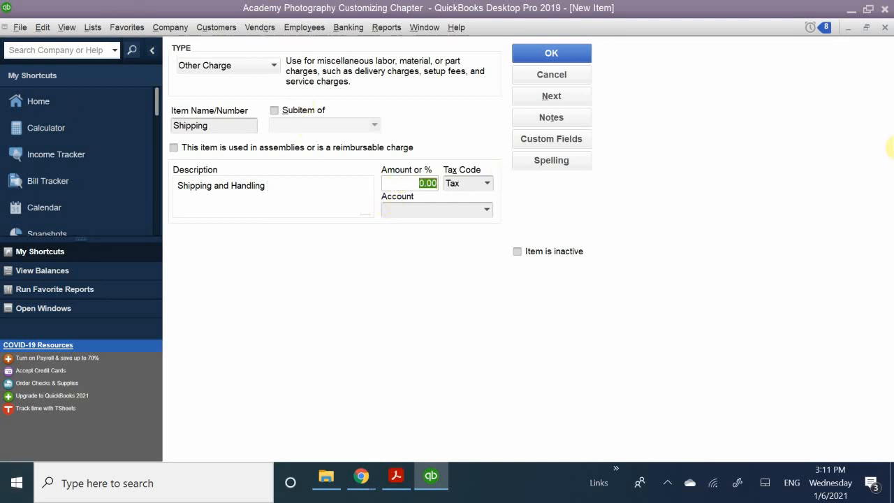
type("8.")
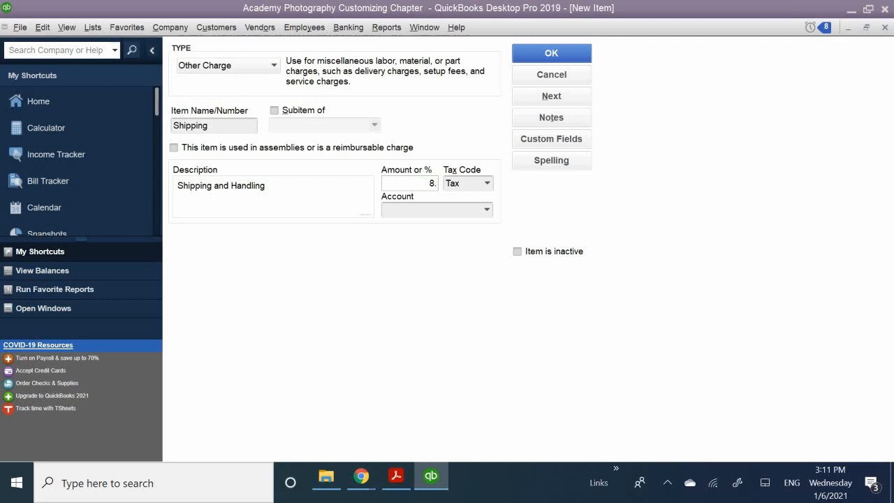
left_click(433, 481)
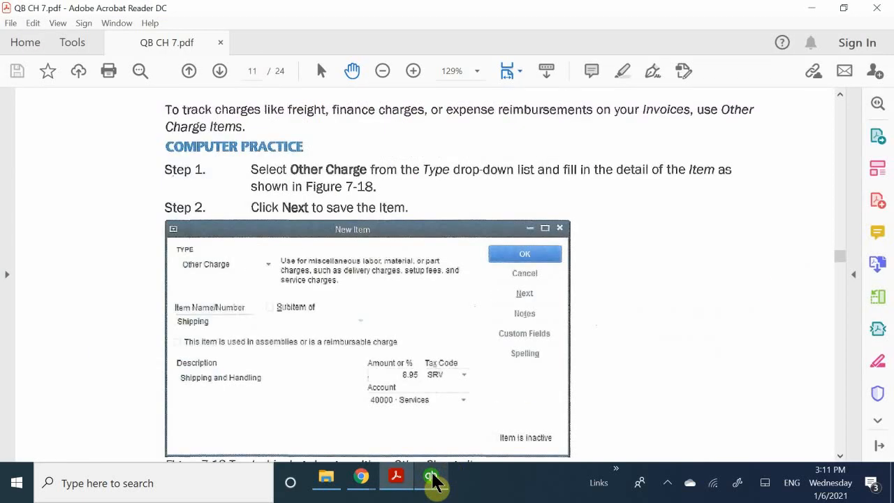
left_click(433, 481)
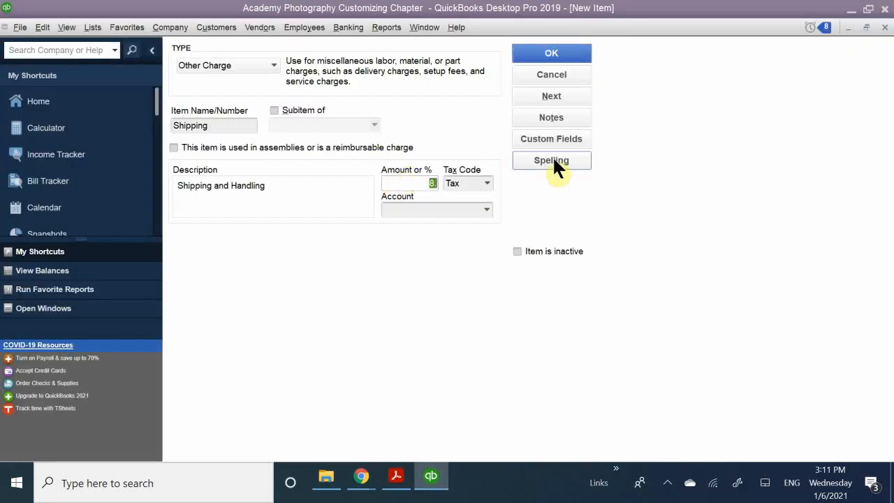
type("95")
left_click(476, 182)
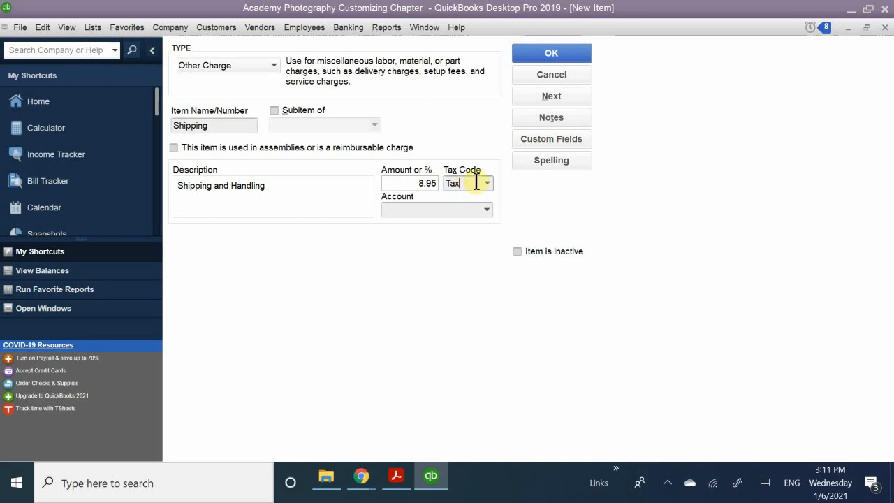
left_click(487, 180)
left_click(477, 302)
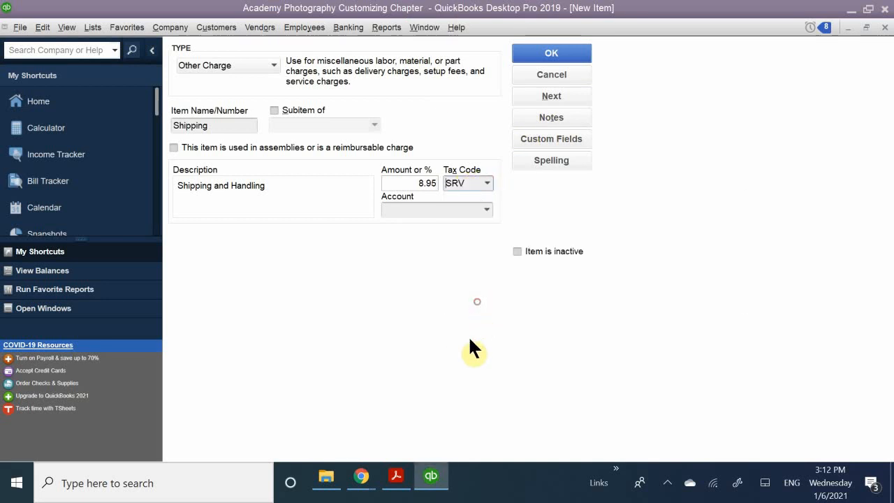
Check the account in Figure 7-18 of QB CH 7.pdf, return to QuickBooks and set the Shipping item's account to 40000 · Services
left_click(430, 209)
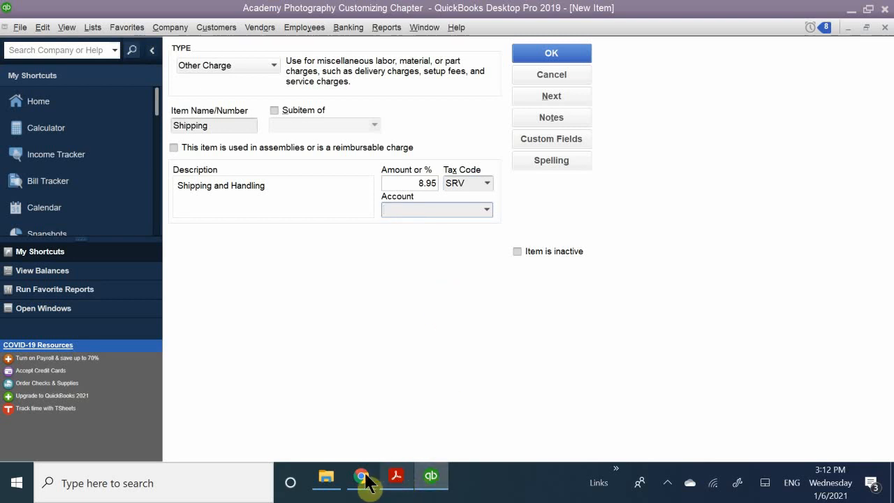
left_click(401, 478)
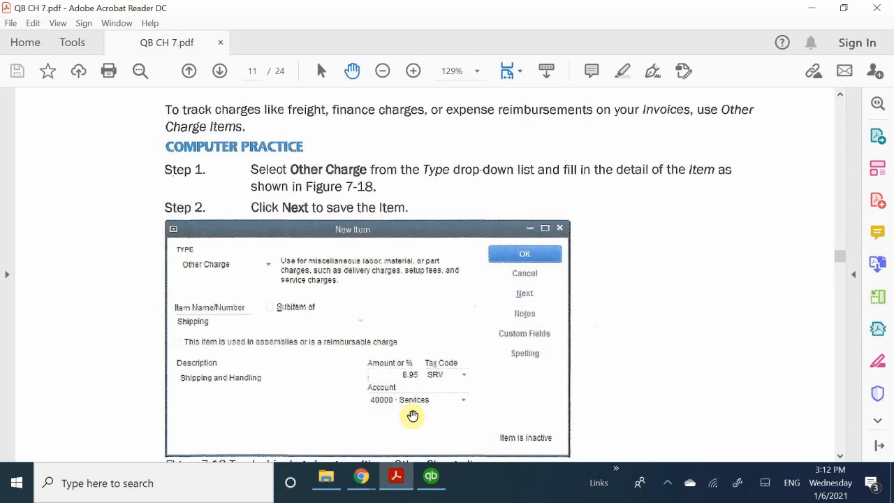
left_click(433, 480)
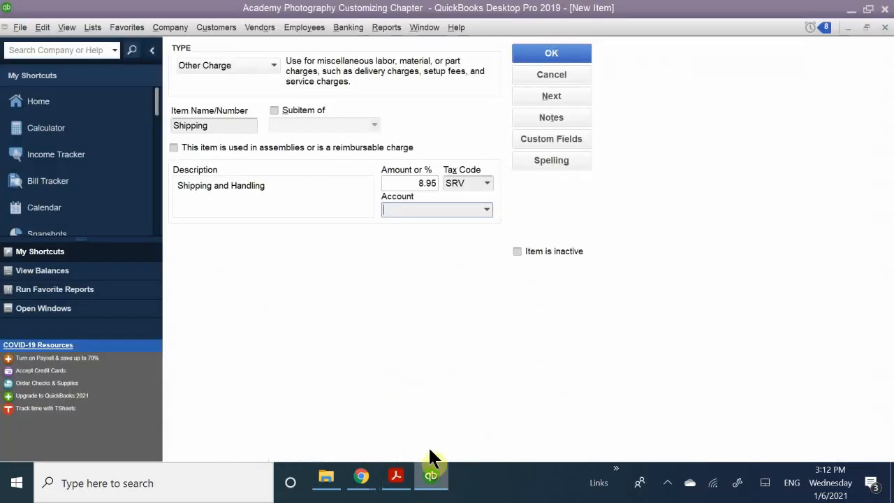
left_click(421, 207)
type("Services")
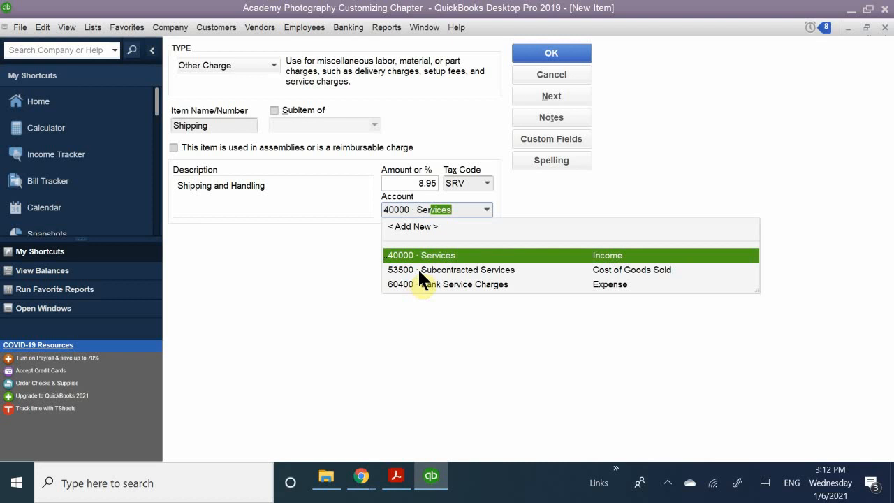
left_click(437, 256)
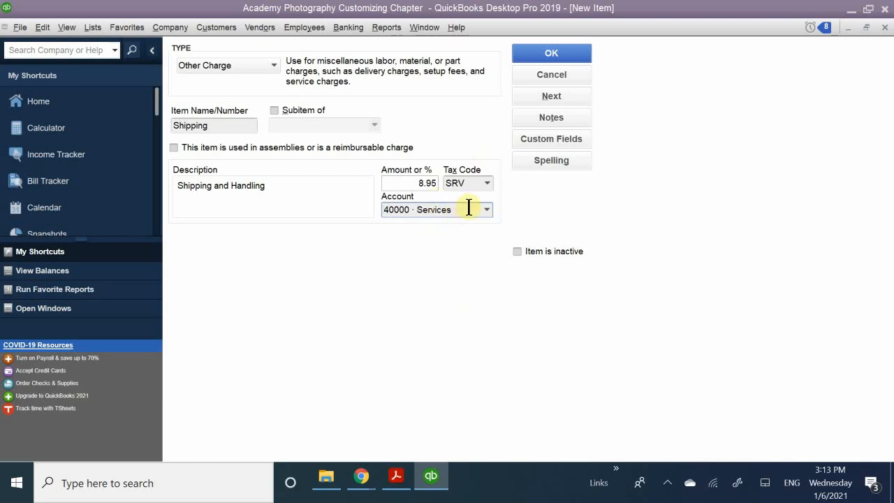
Check the Shipping item's account selection and save the item to the item list
left_click_drag(465, 206, 346, 230)
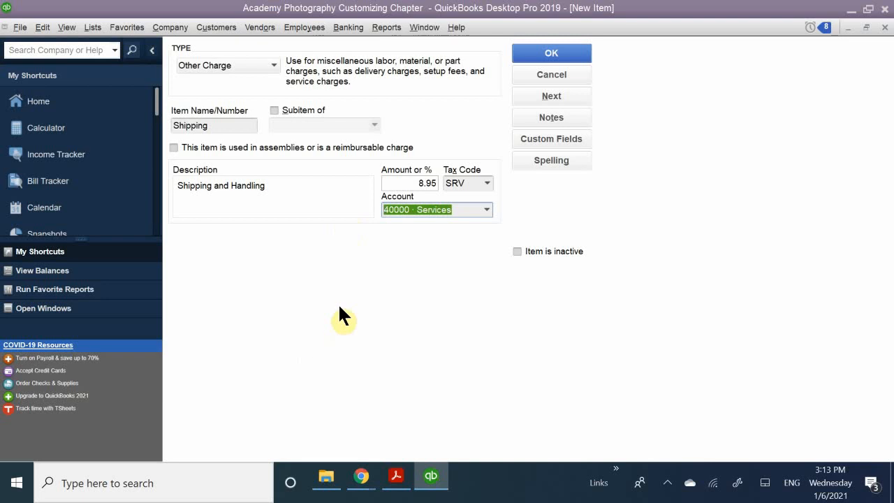
left_click(463, 210)
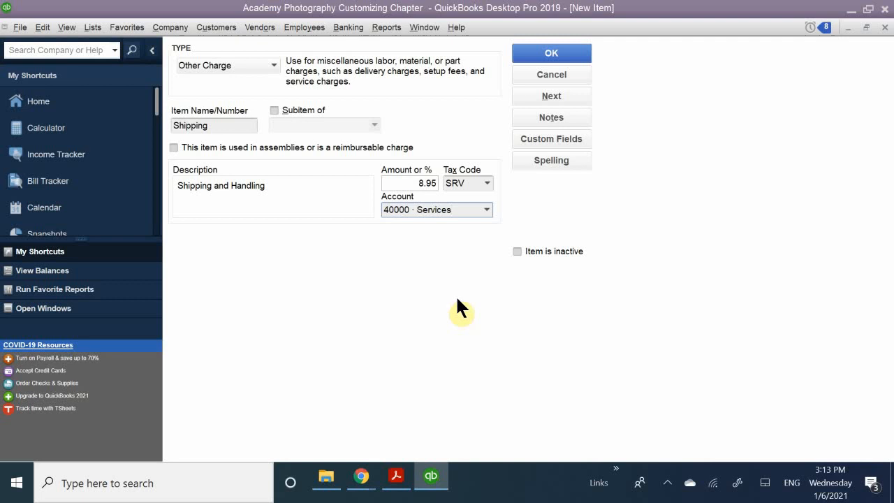
left_click_drag(467, 211, 327, 216)
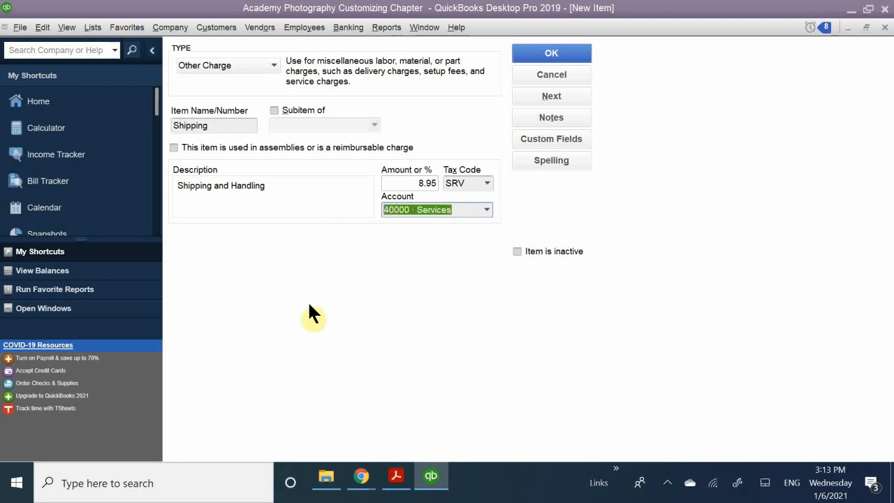
left_click(463, 210)
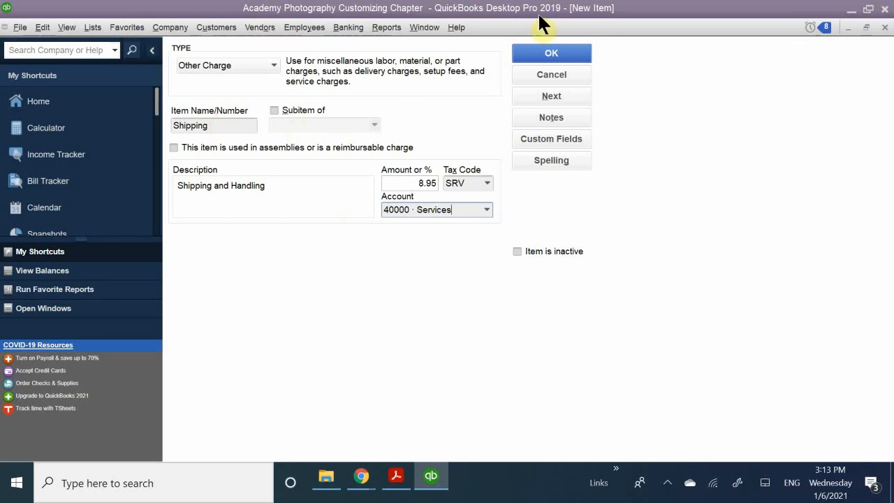
left_click(530, 52)
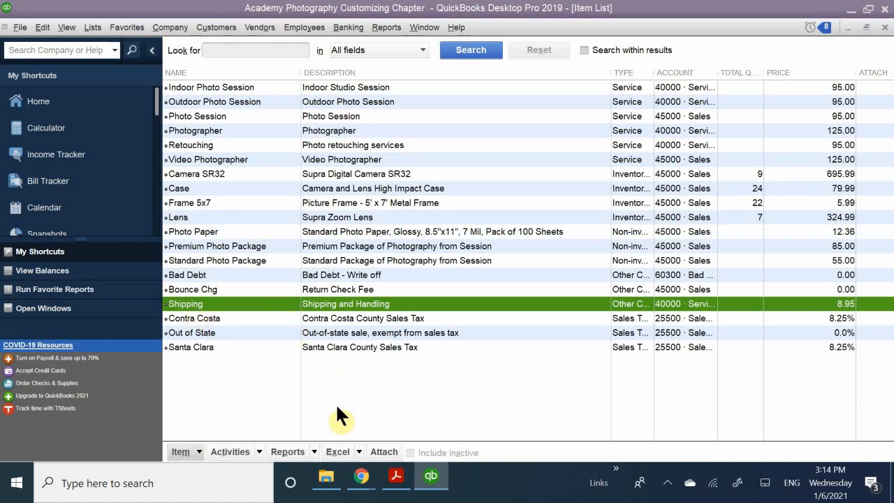
Switch to QB CH 7.pdf and review the Sales Tax Items instructions on page 216, comparing them with the preceding Other Charge section
mouse_move(396, 475)
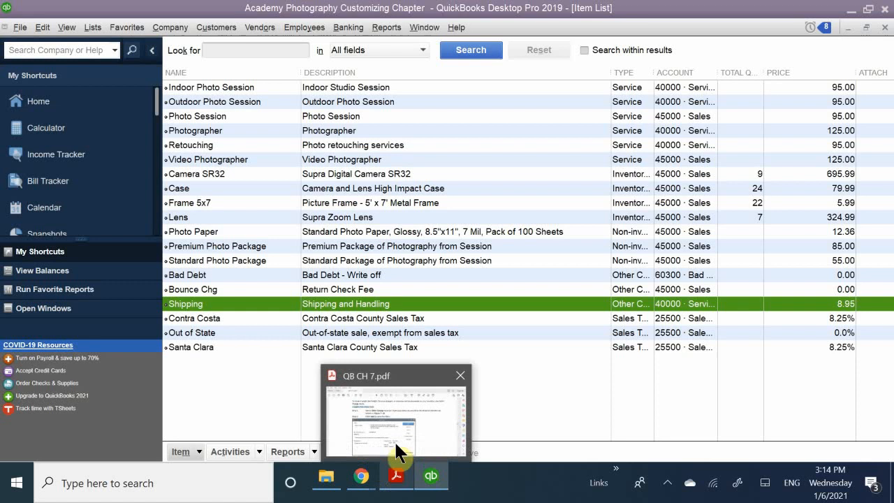
left_click(394, 440)
scroll(417, 323, "down", 15)
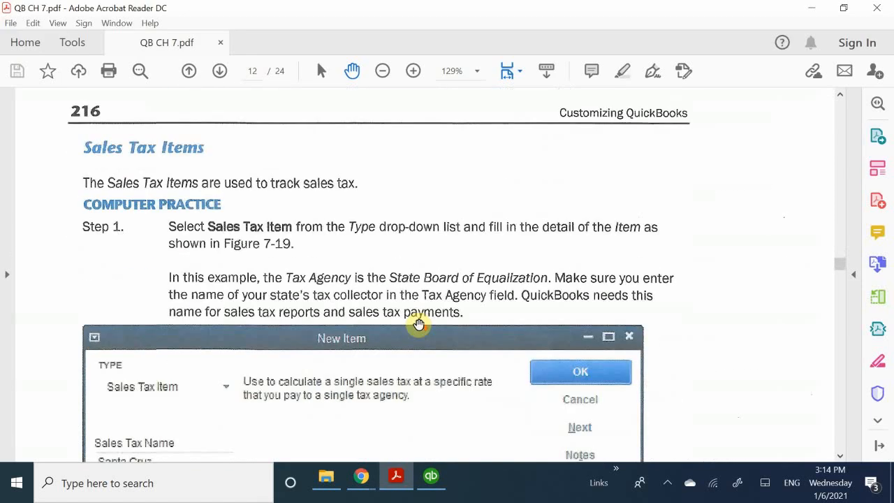
scroll(418, 323, "up", 2)
scroll(417, 323, "up", 3)
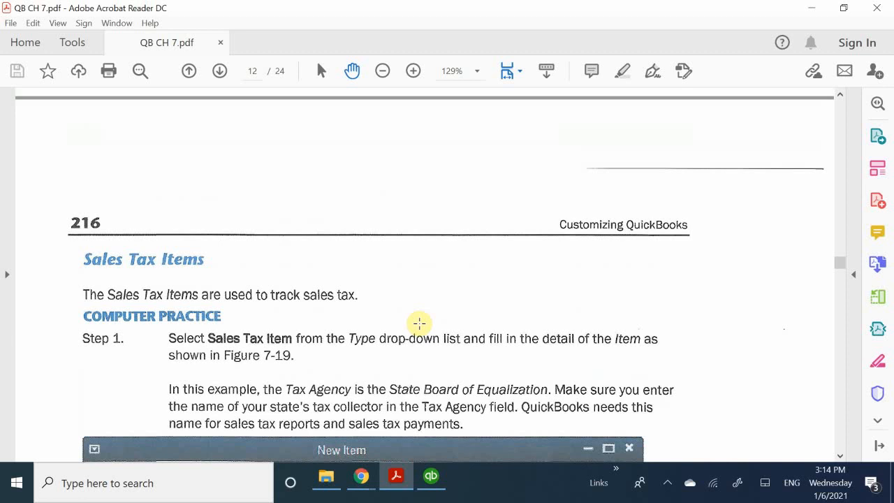
scroll(419, 323, "up", 10)
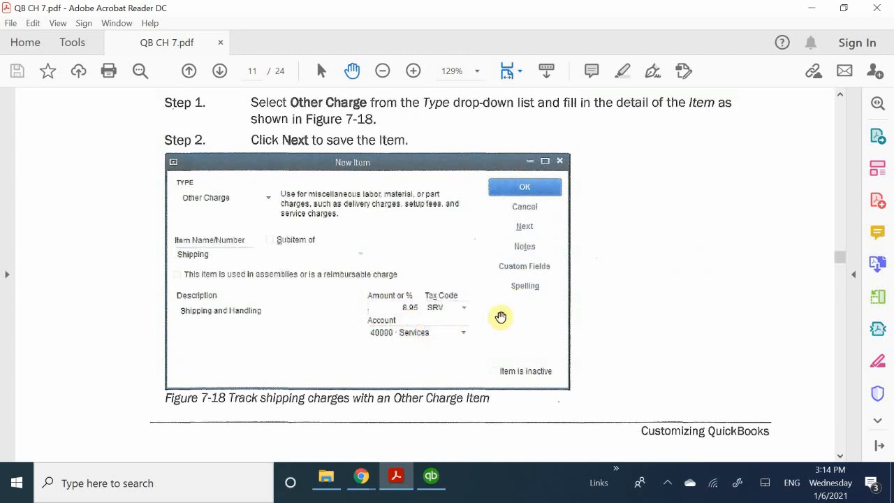
scroll(497, 311, "down", 5)
scroll(497, 307, "down", 10)
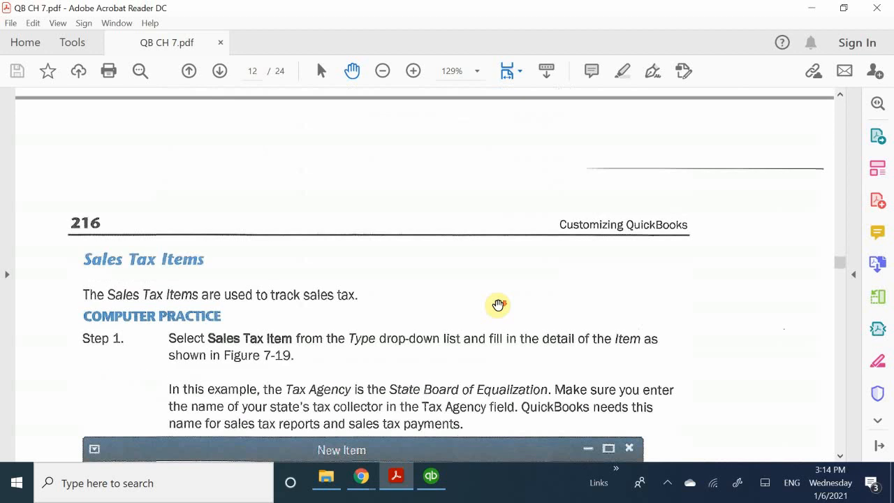
scroll(495, 317, "down", 3)
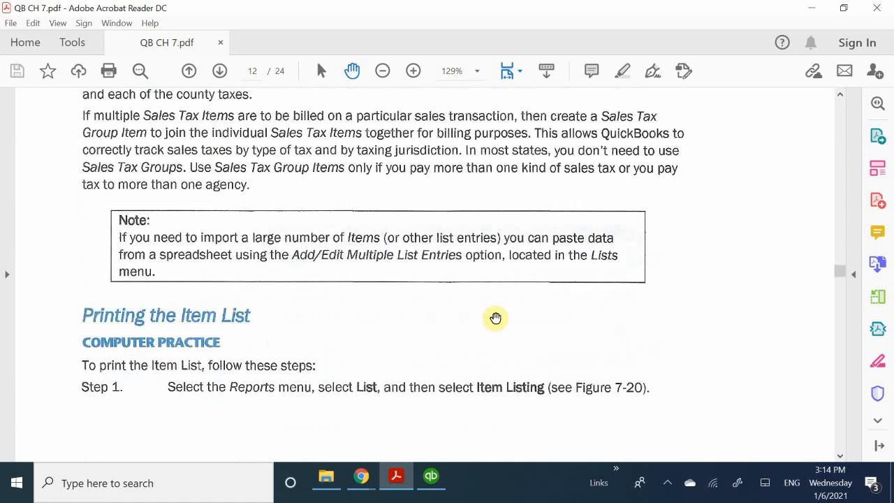
scroll(496, 318, "up", 4)
scroll(496, 318, "up", 9)
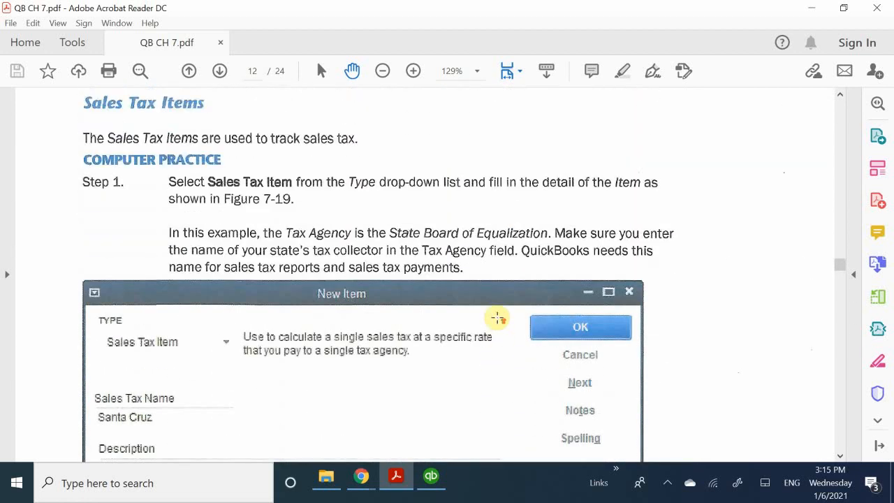
scroll(497, 317, "up", 3)
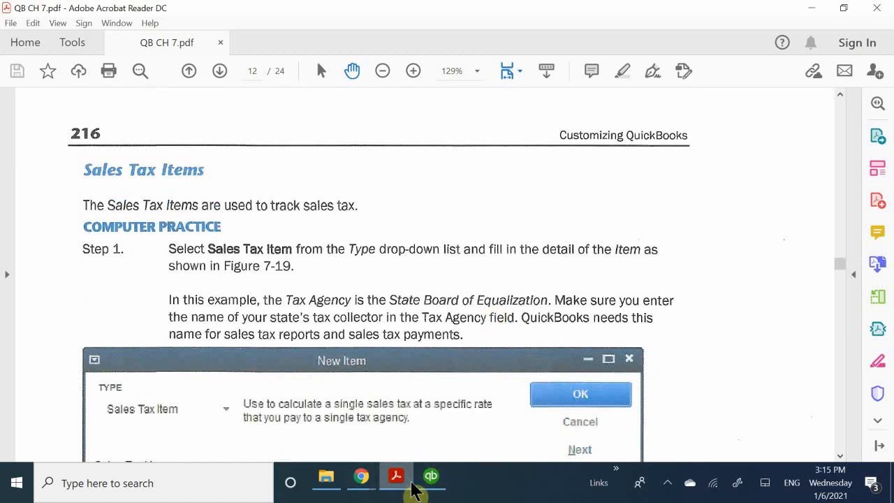
Switch back to the QuickBooks item list and start a new item of type Sales Tax Item
mouse_move(373, 487)
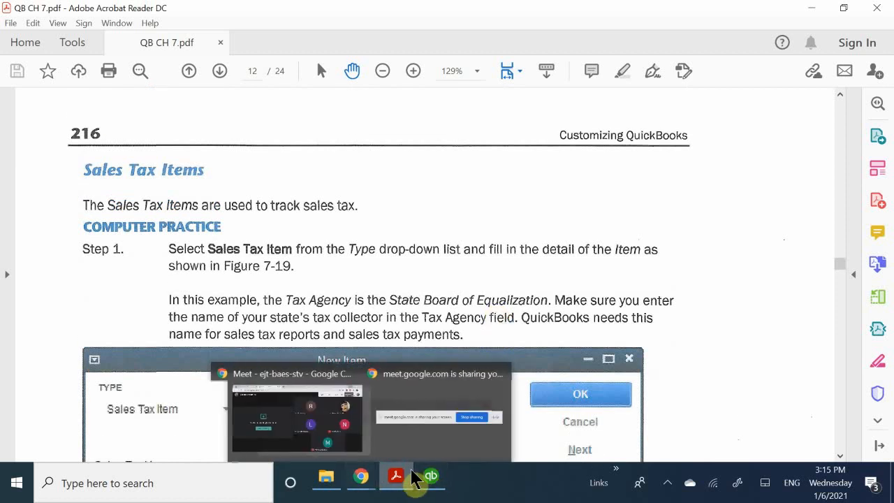
mouse_move(410, 480)
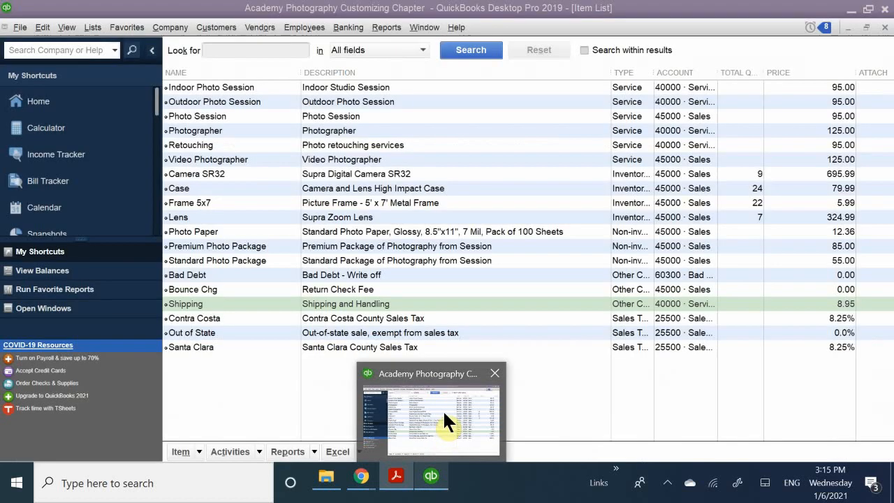
left_click(443, 411)
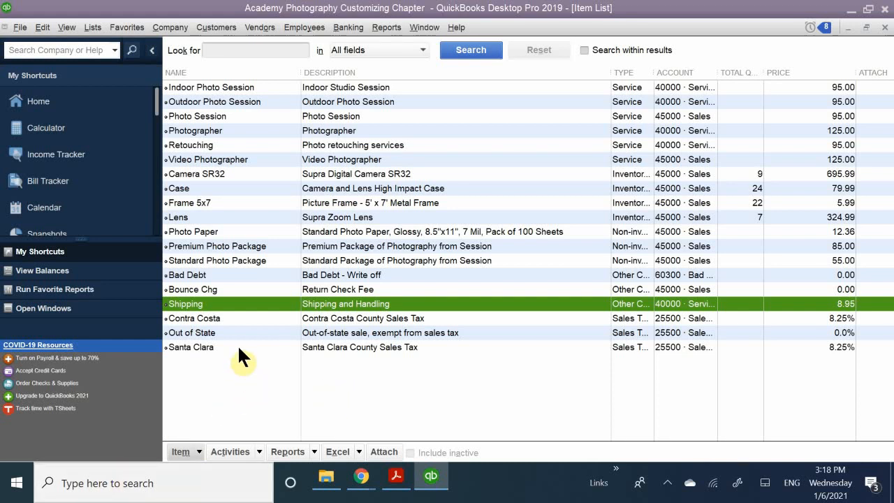
left_click(212, 332)
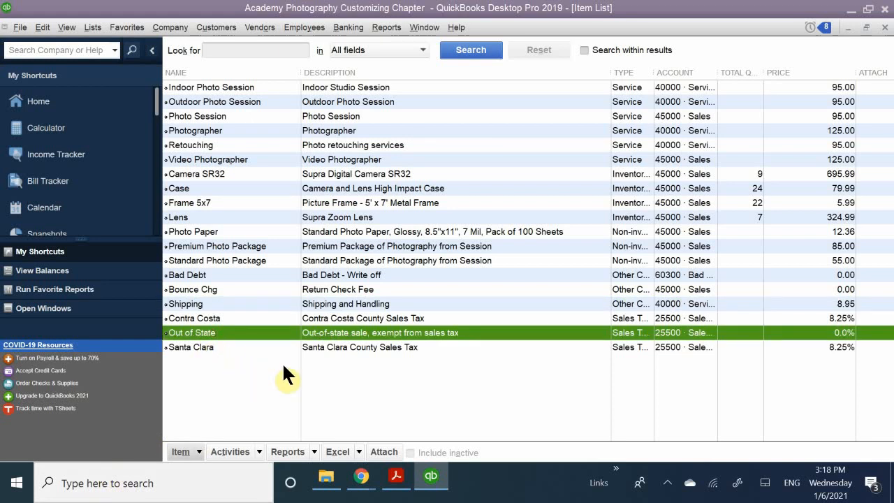
left_click(341, 383)
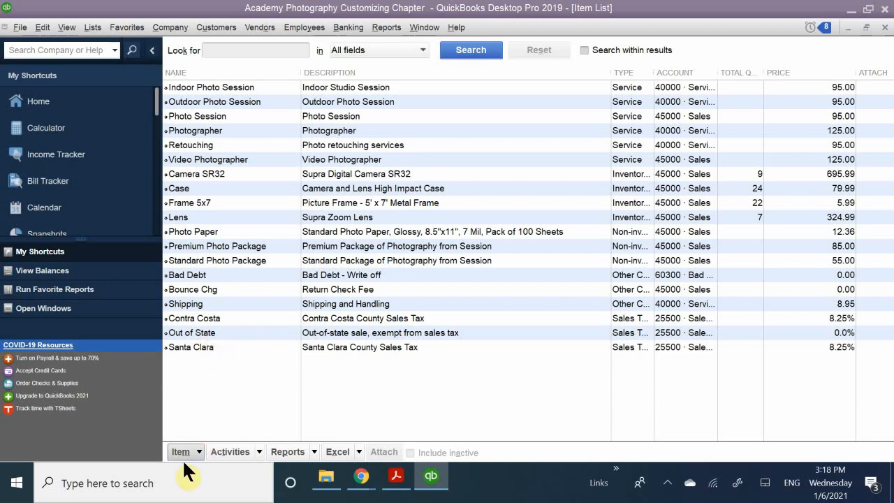
left_click(199, 451)
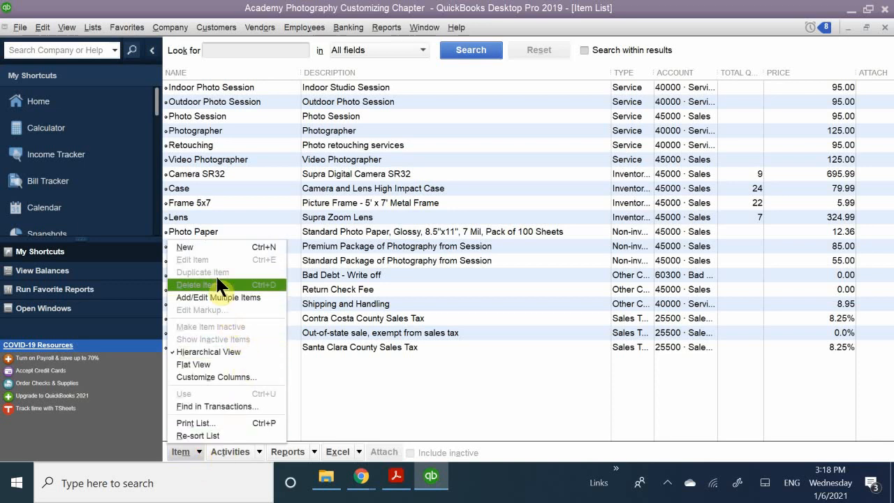
left_click(204, 247)
left_click(235, 66)
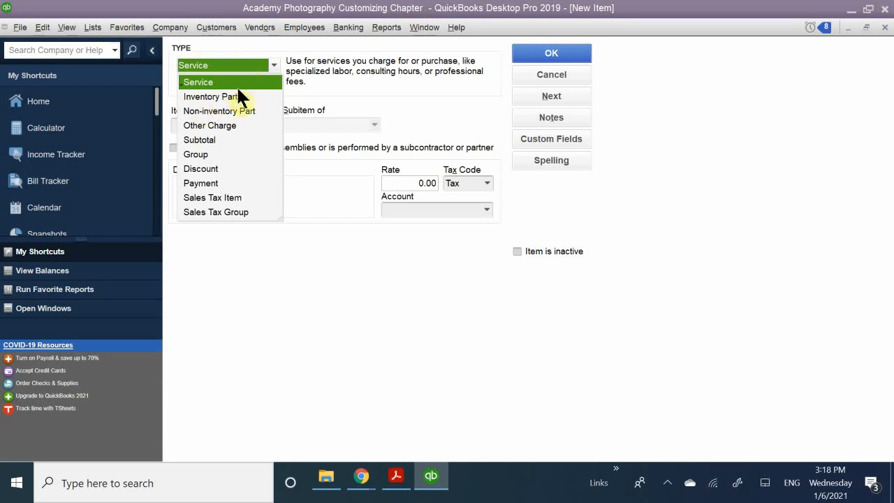
left_click(225, 198)
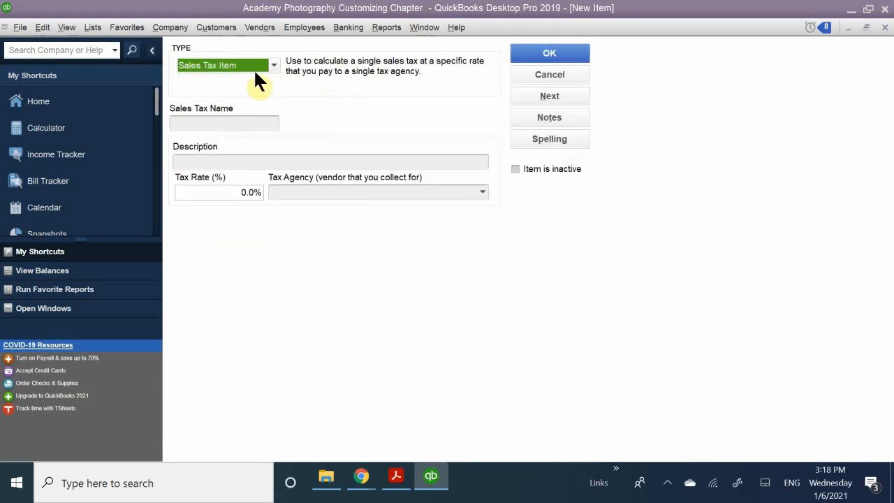
Name the sales tax item "Nevada Sales Tax", describe it as "Sales Tax" and set its tax rate to 4.6%
left_click(204, 124)
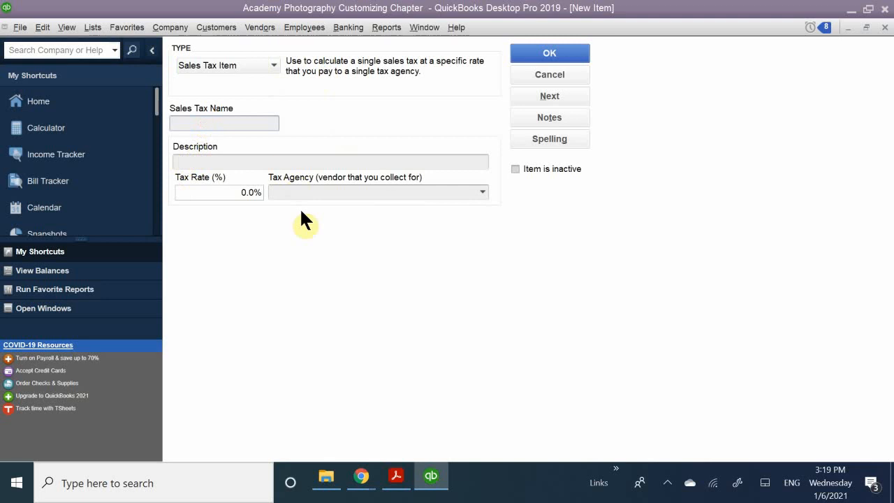
type("Nevada Sales Tax")
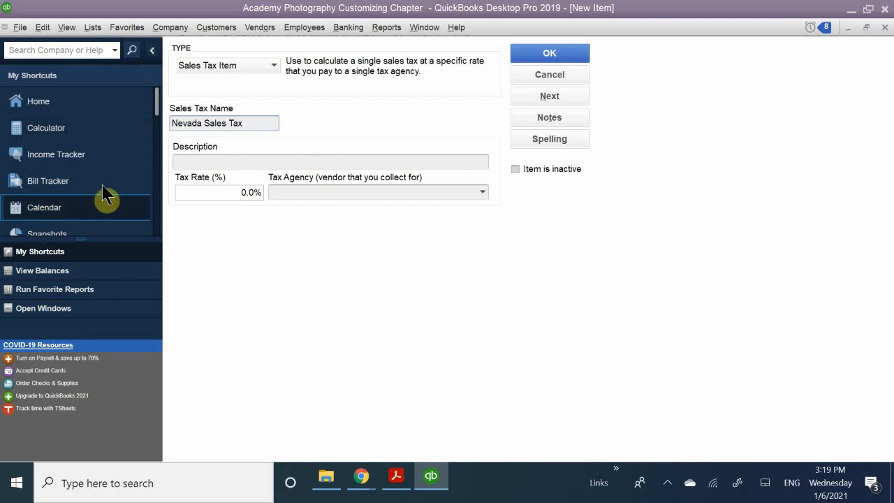
left_click(201, 162)
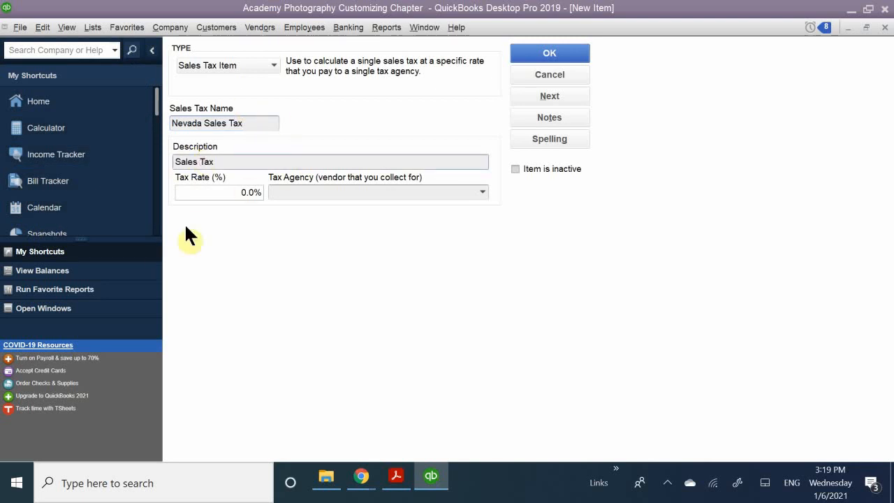
left_click(201, 193)
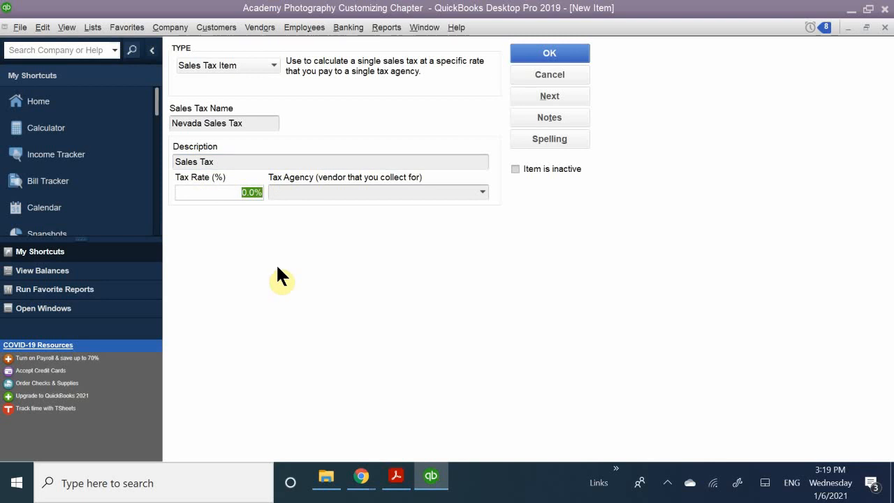
type("4.6")
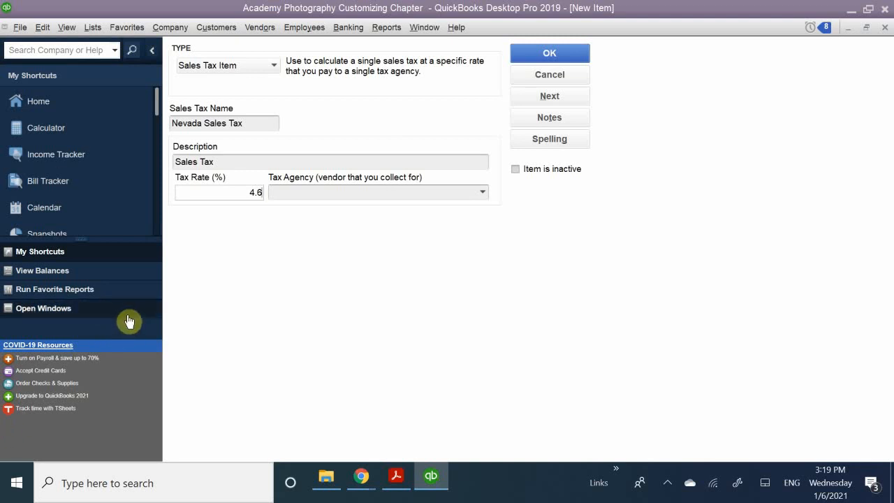
key("Tab")
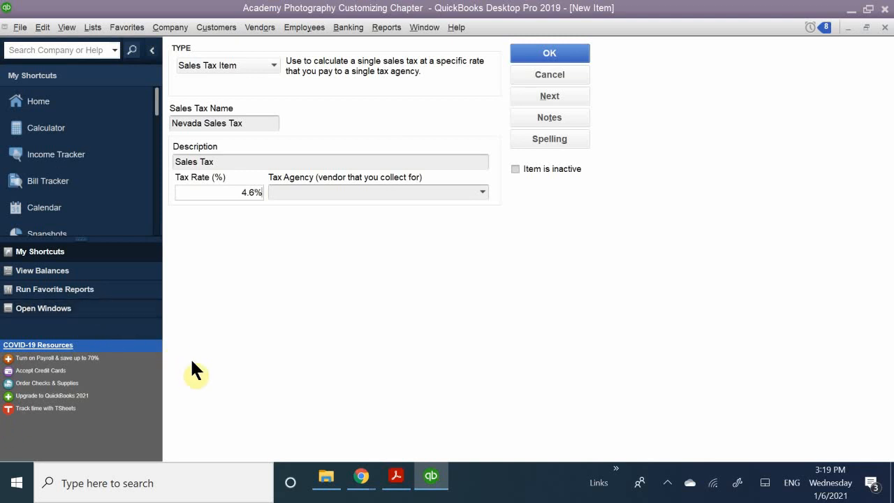
Set the tax agency of the Nevada Sales Tax item to State Board of Equalization
left_click(329, 193)
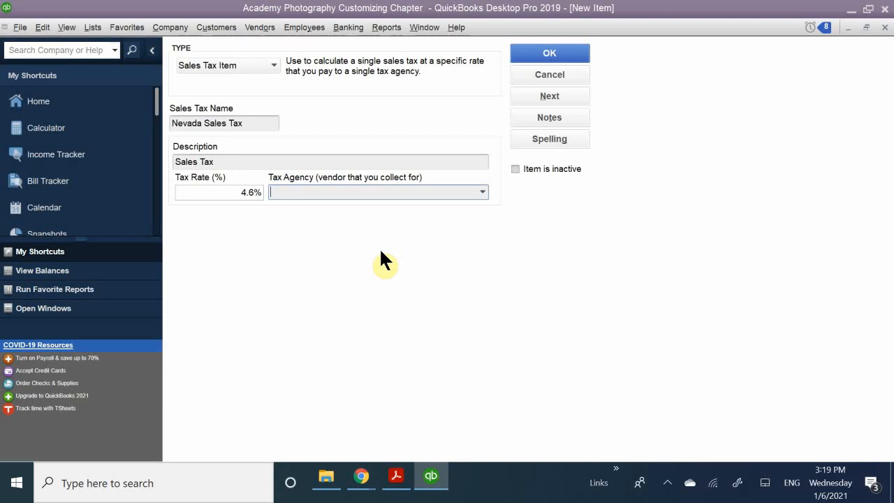
type("E")
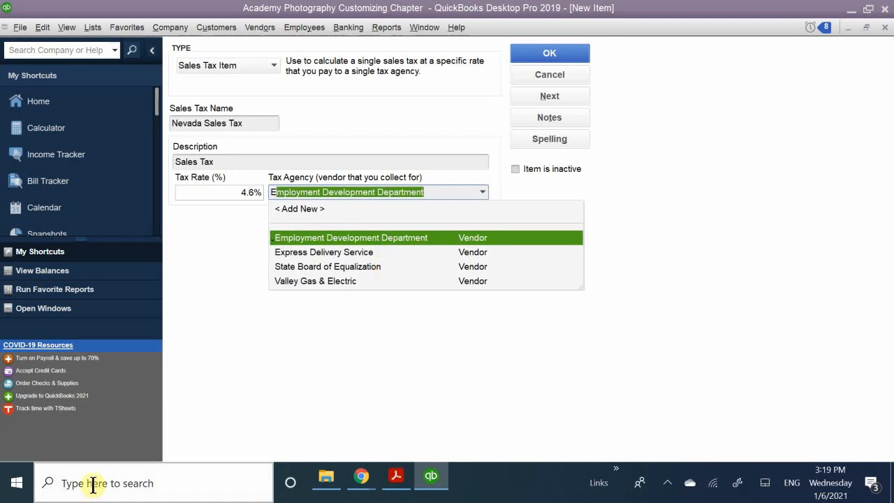
left_click(297, 268)
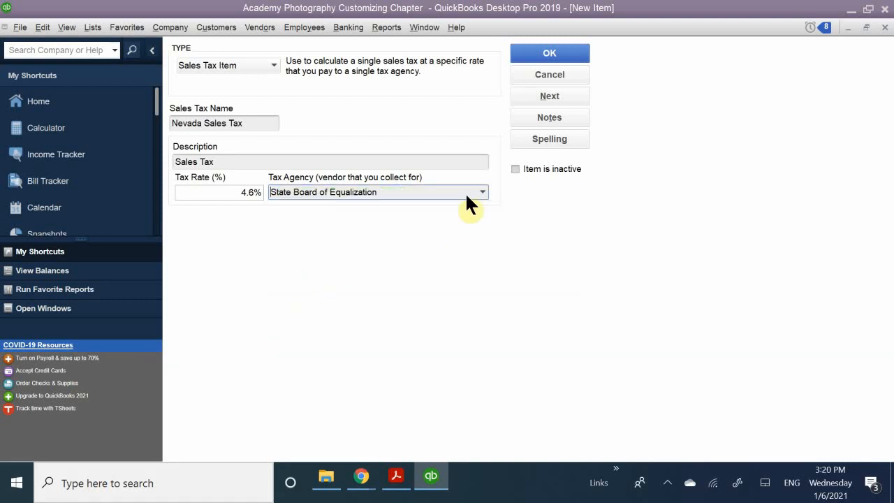
Save the Nevada Sales Tax item and start another new item of type Sales Tax Item
left_click(562, 57)
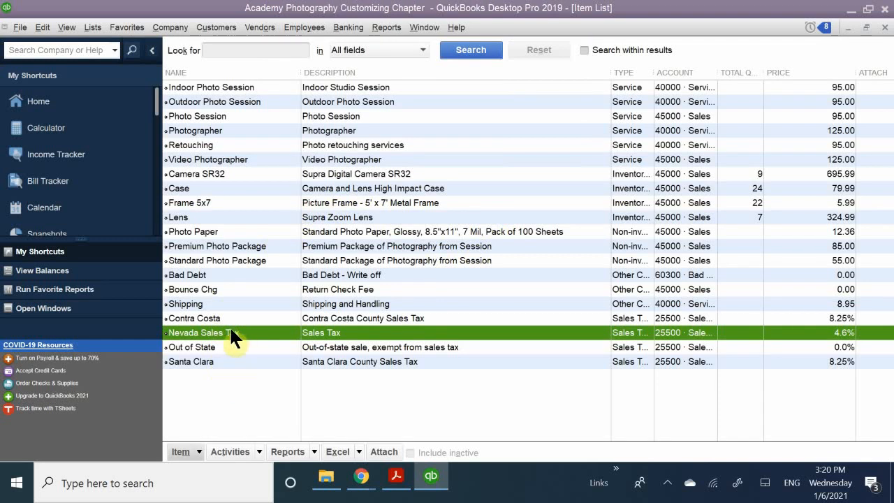
left_click(181, 451)
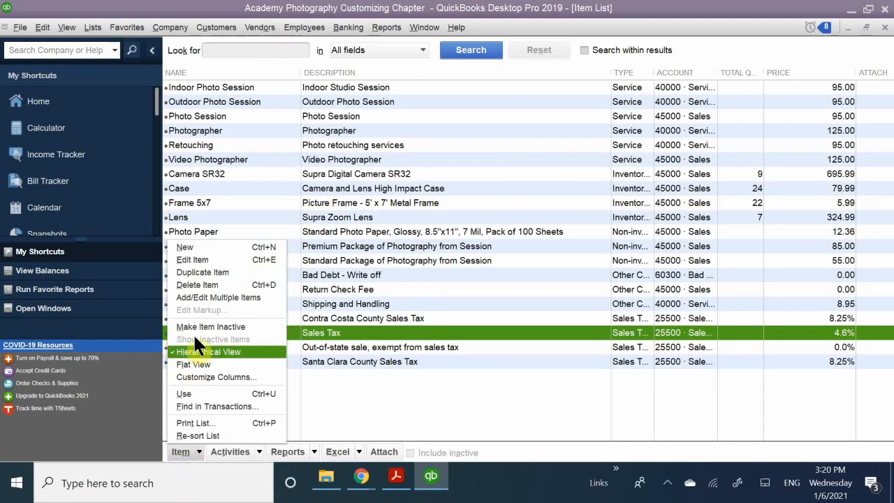
left_click(227, 246)
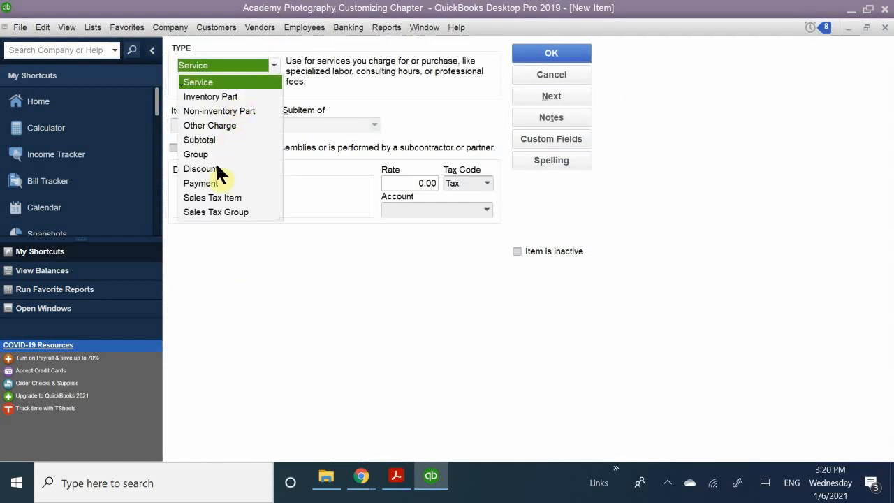
left_click(217, 197)
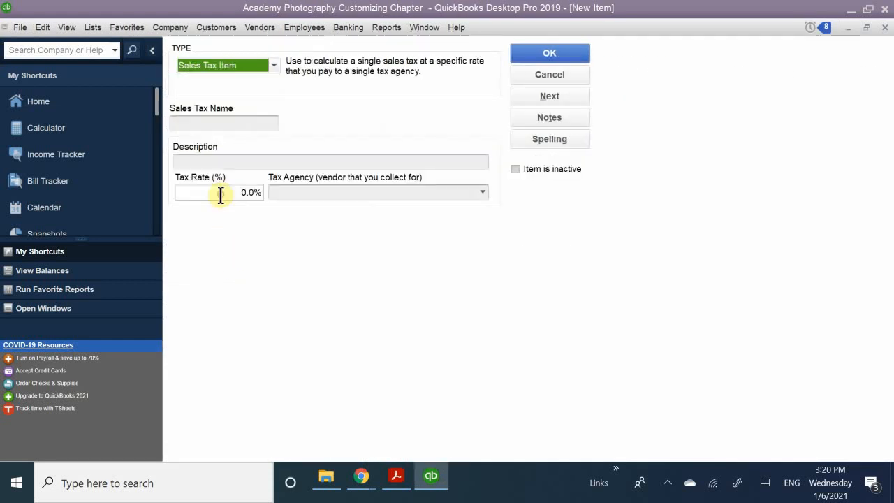
Name the sales tax item "Clark County Sales Tax" and describe it as "Sales Tax"
left_click(210, 124)
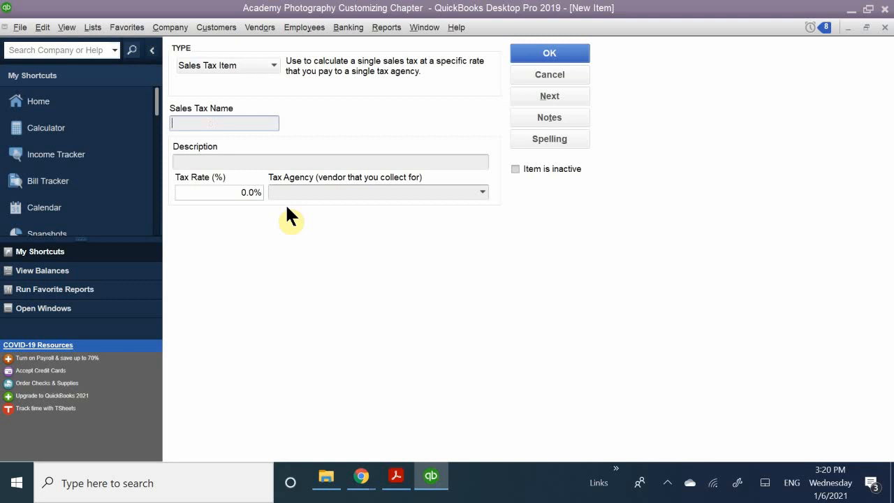
type("Clark County Sales Tazx")
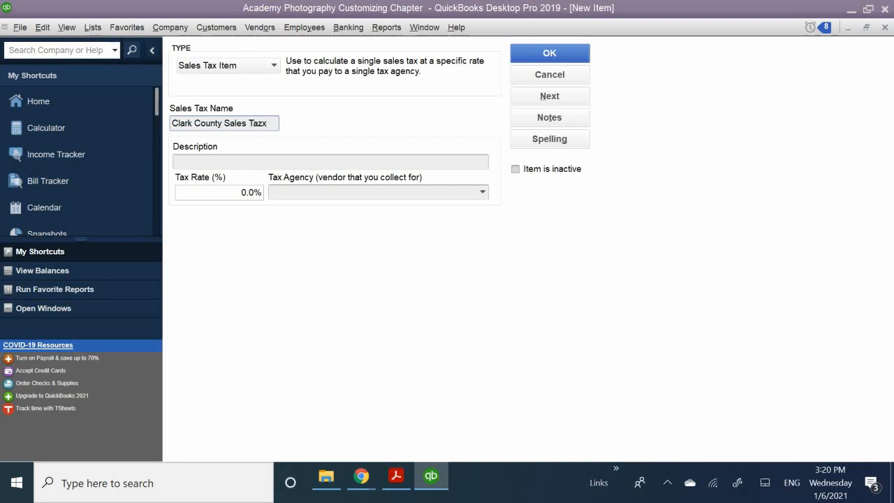
key("BackSpace")
key("BackSpace")
type("x")
left_click(221, 162)
type("Sales Tax")
Set the Clark County item's tax rate to 3.78% and its tax agency to State Board of Equalization, and save it
key("Tab")
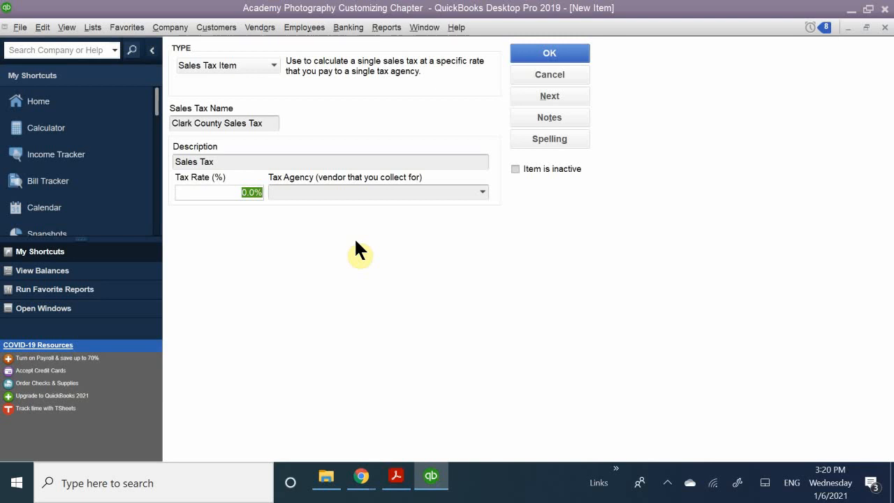
key("BackSpace")
type("3.78")
type("%")
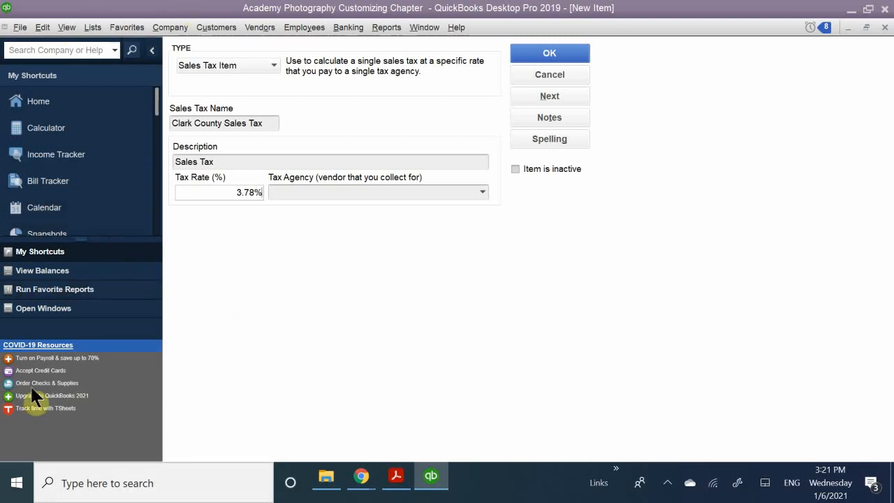
left_click(349, 191)
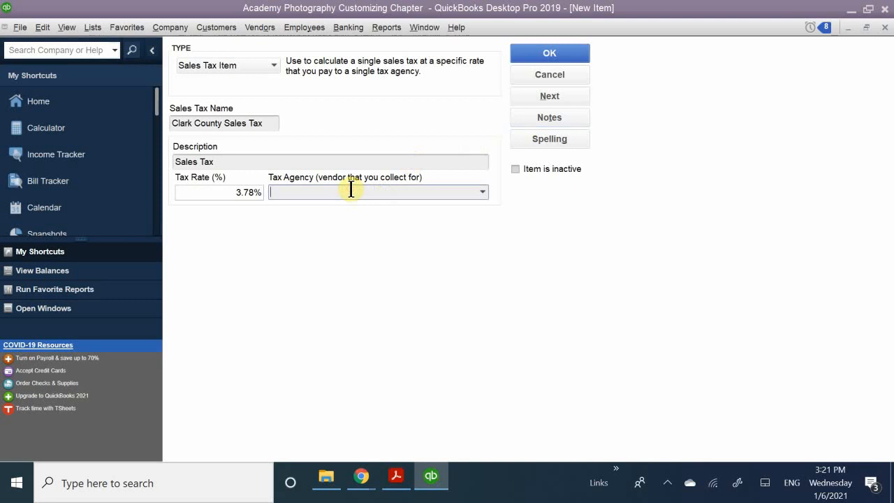
type("E")
left_click(344, 266)
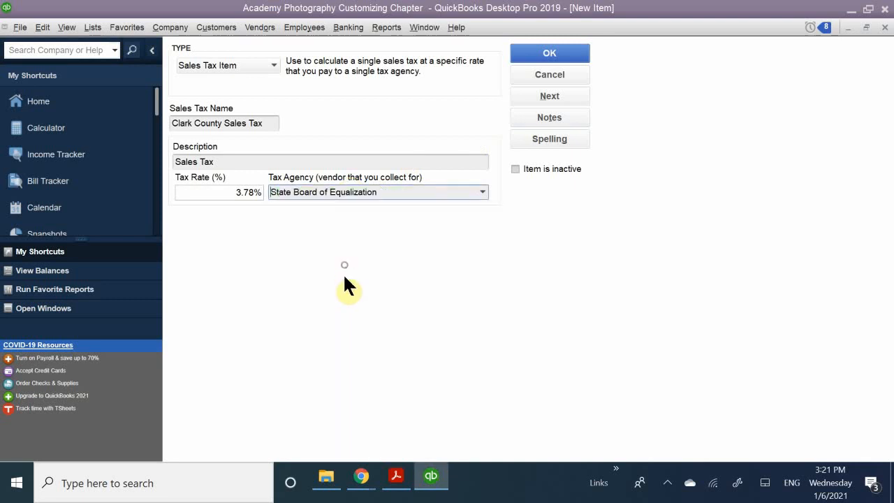
left_click(548, 58)
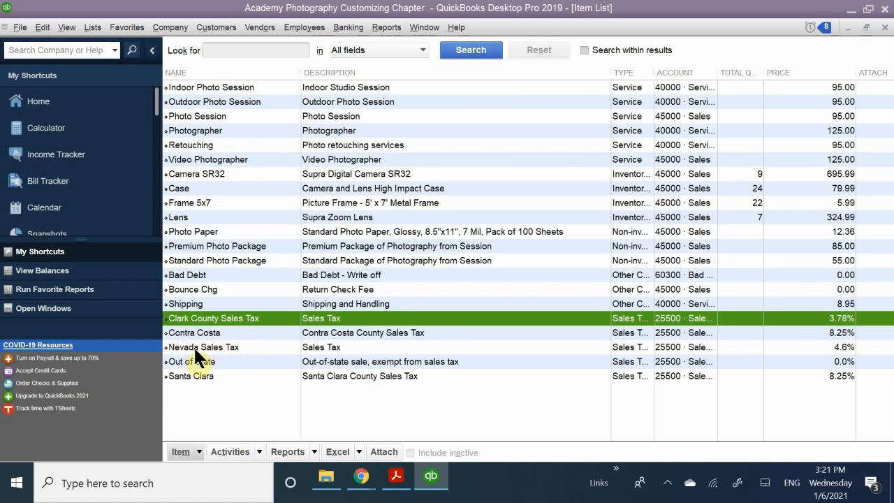
Start a new item of type Sales Tax Group from the item list
left_click(198, 453)
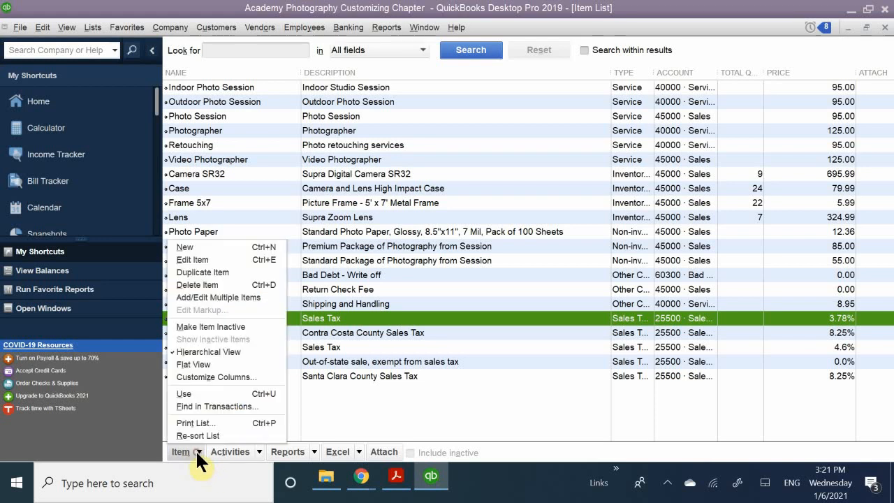
left_click(198, 257)
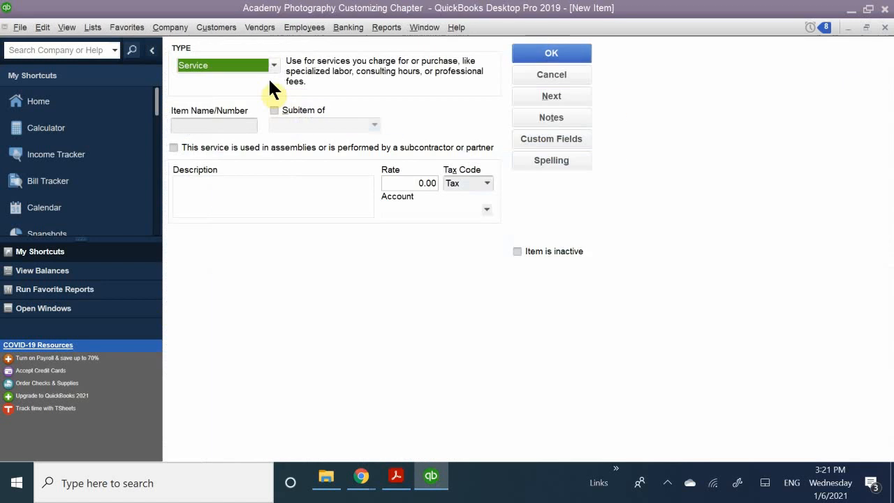
left_click(262, 66)
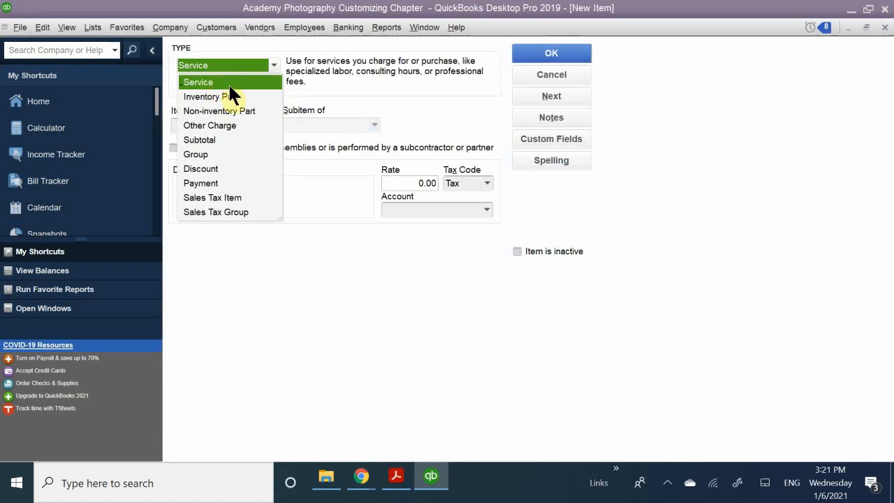
left_click(211, 210)
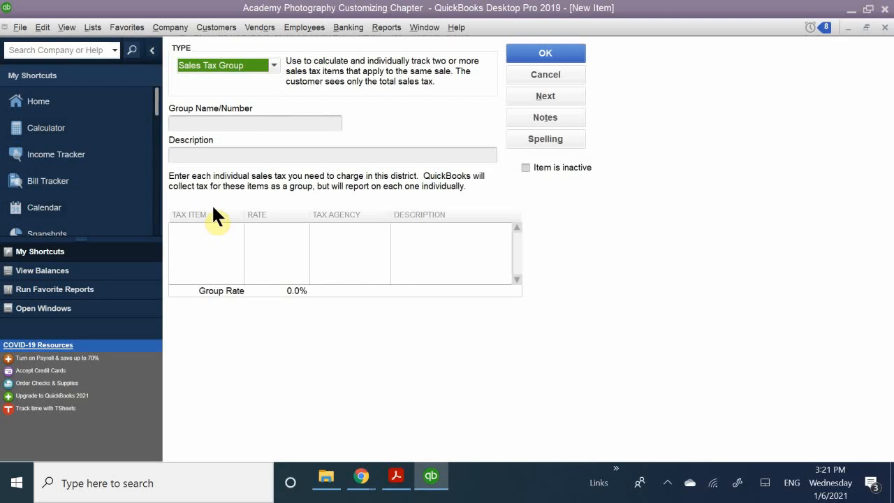
Name the sales tax group "NV CC Sales Tax" and describe it as "Sales Tax"
left_click(203, 124)
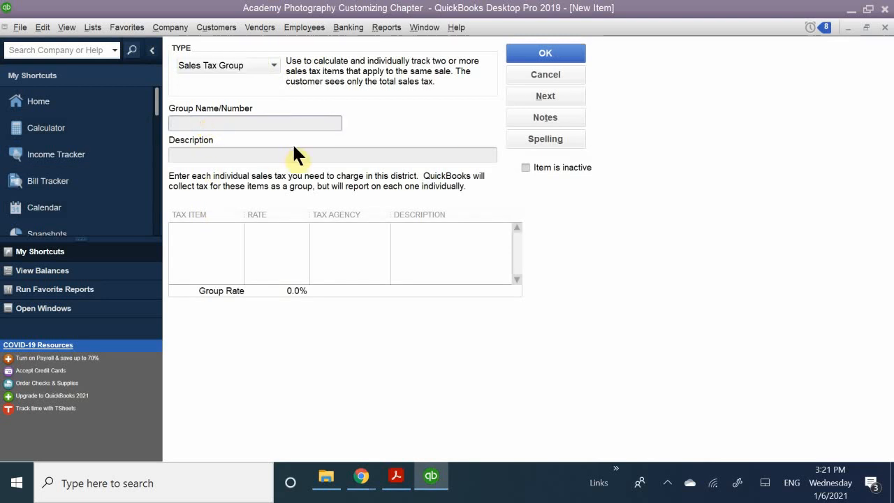
type("NV CC Sales")
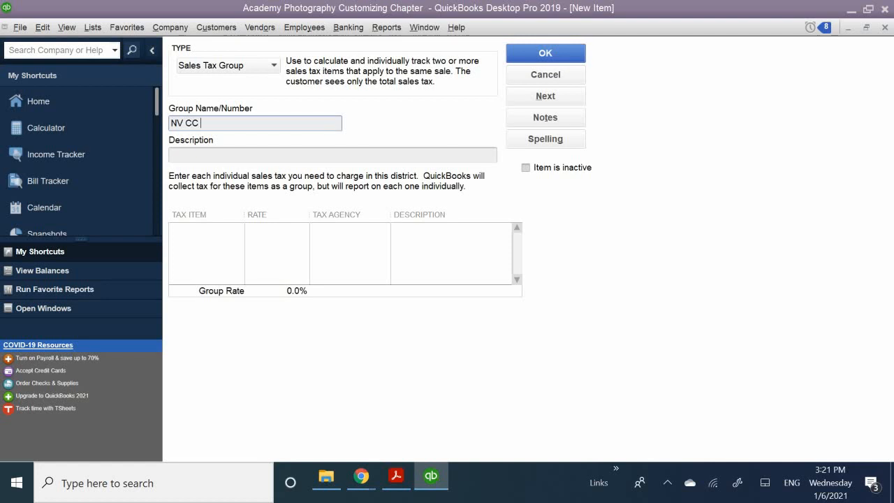
type(" Tax")
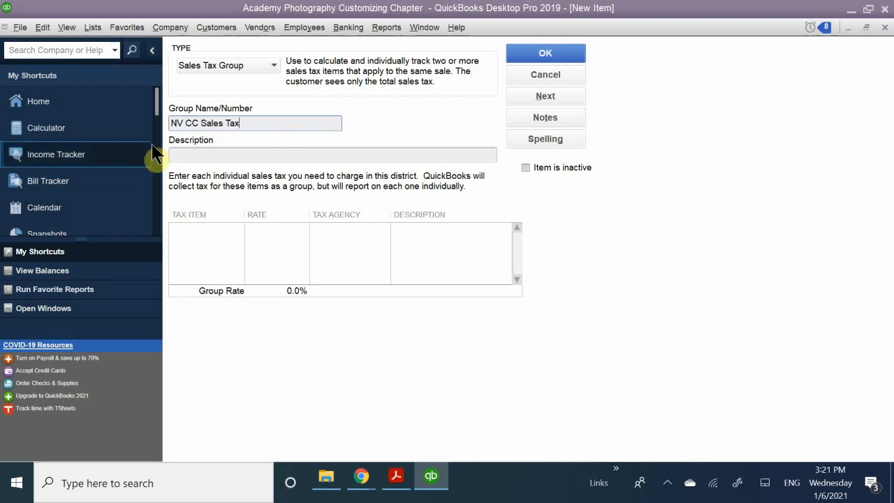
left_click(197, 155)
type("Sales Tax")
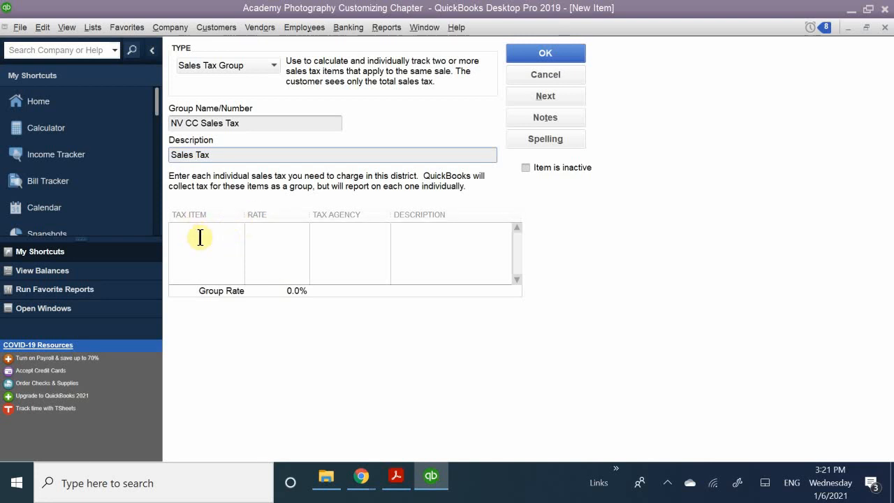
Add the Nevada Sales Tax and Clark County Sales Tax items to the group and save it
left_click(197, 227)
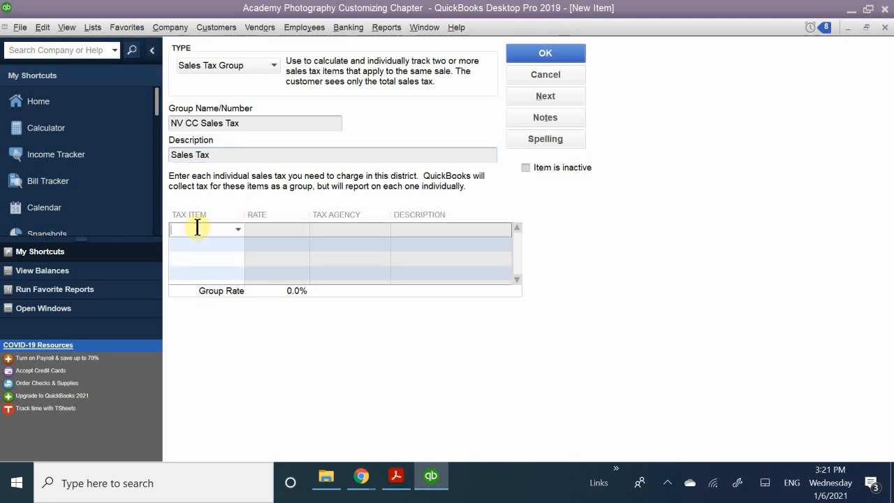
type("N")
key("BackSpace")
type("N")
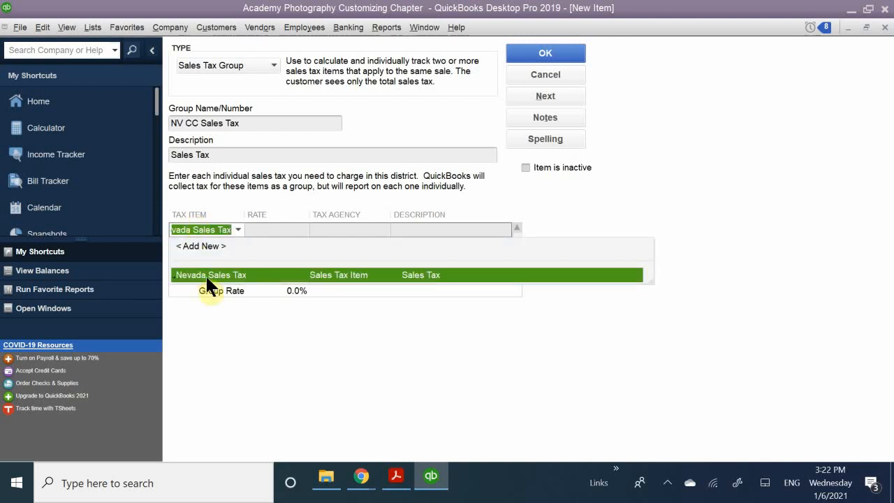
left_click(215, 276)
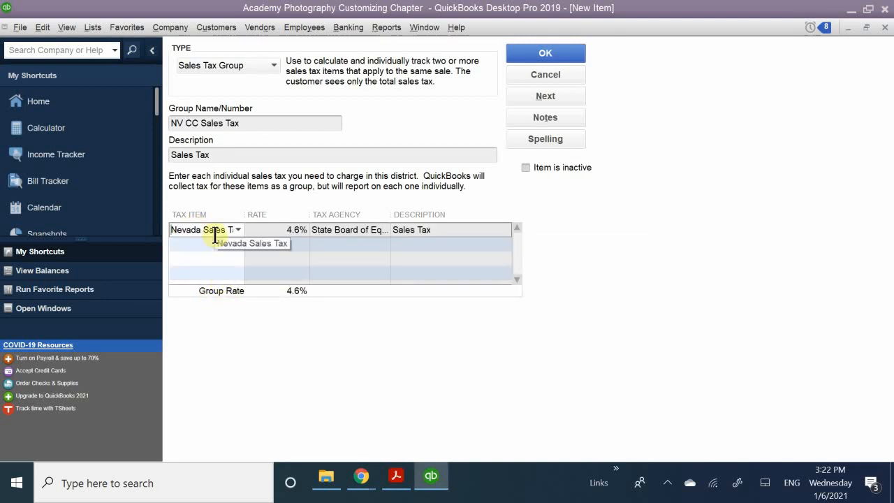
left_click(210, 245)
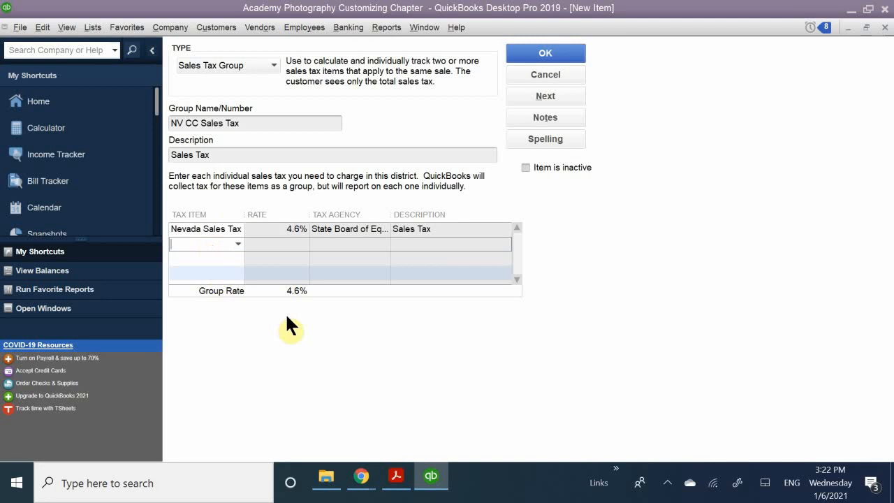
type("C")
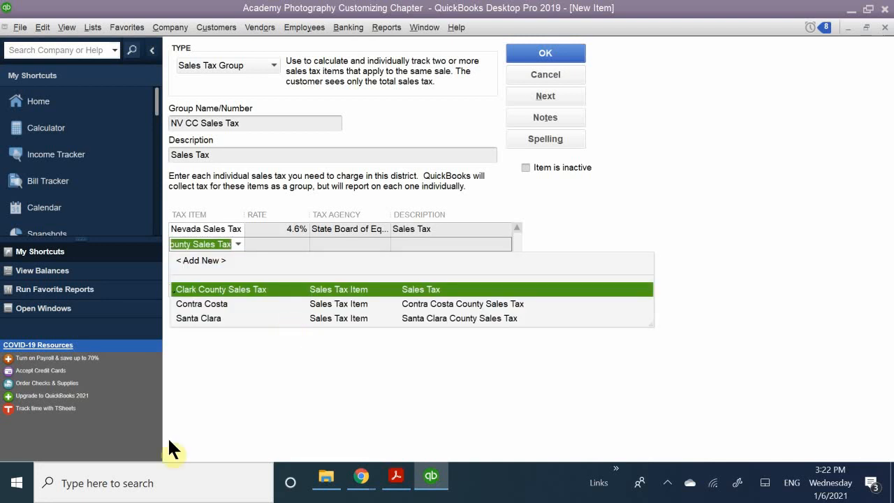
left_click(196, 289)
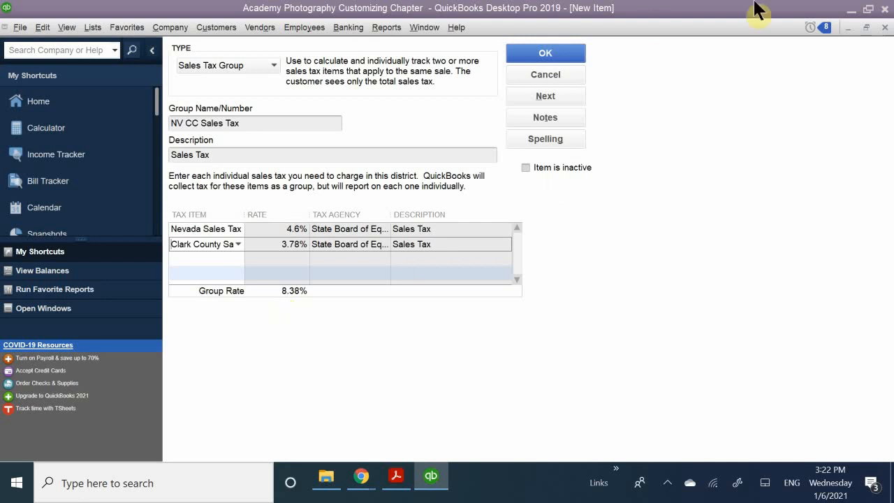
left_click(528, 56)
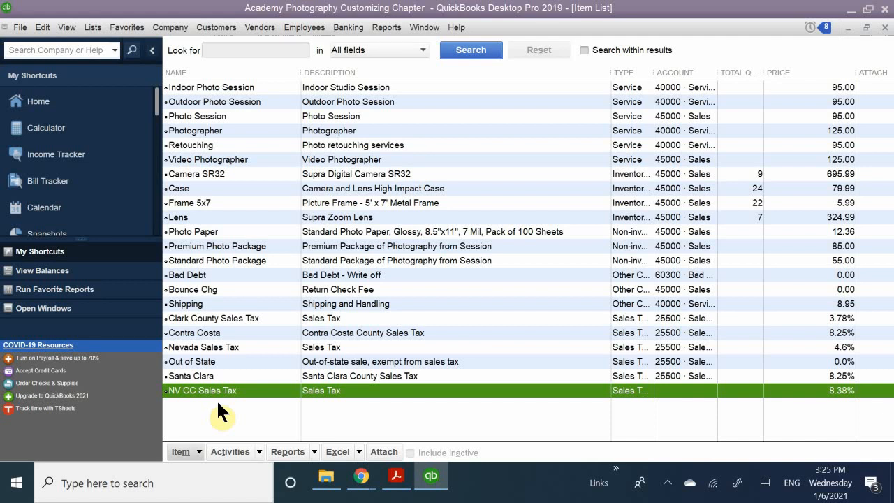
Switch to QB CH 7.pdf and read the rest of the Sales Tax Items section and the Printing the Item List instructions
left_click(396, 476)
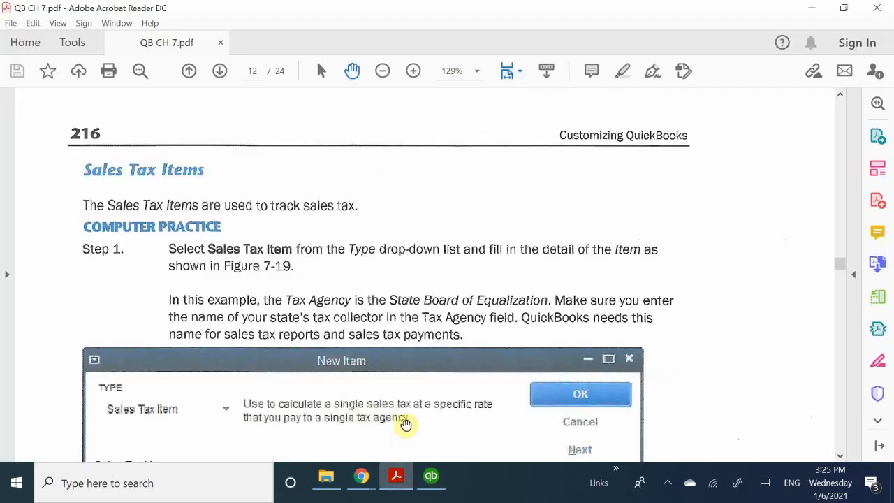
scroll(419, 325, "down", 8)
scroll(421, 328, "down", 3)
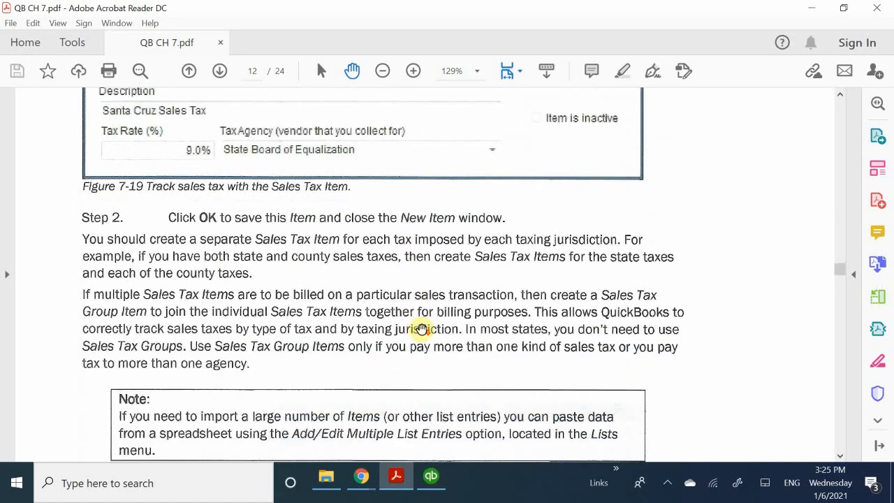
scroll(421, 328, "down", 5)
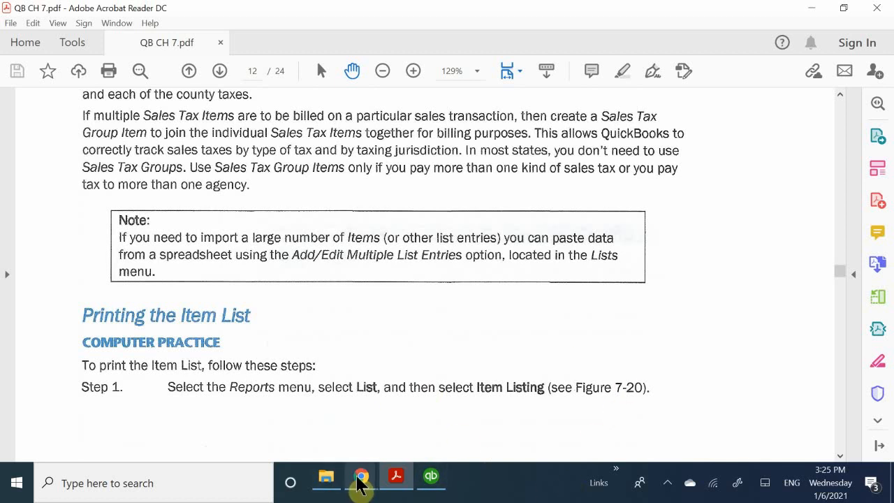
Switch to QuickBooks, run the Item Listing report from the list reports, and check its print options
mouse_move(361, 482)
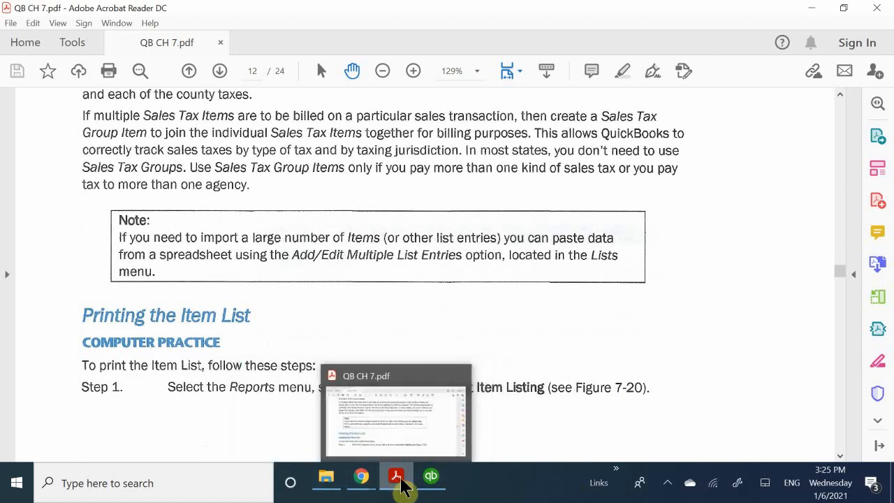
mouse_move(433, 484)
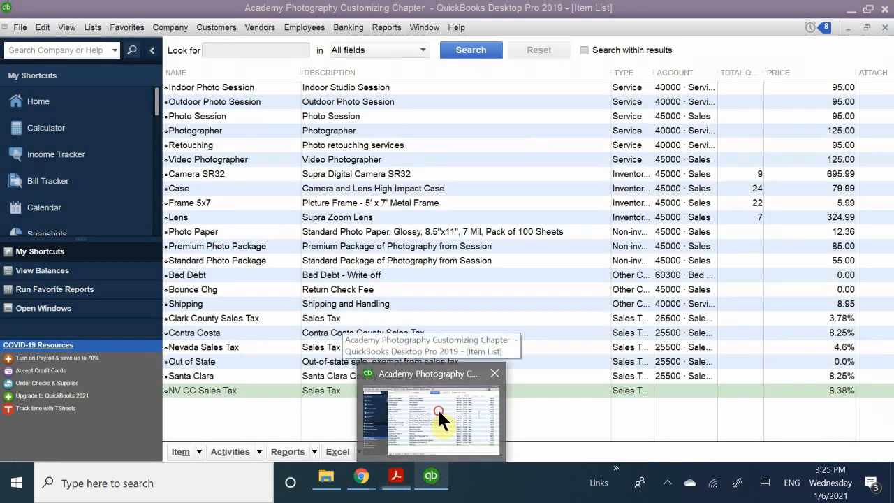
left_click(437, 407)
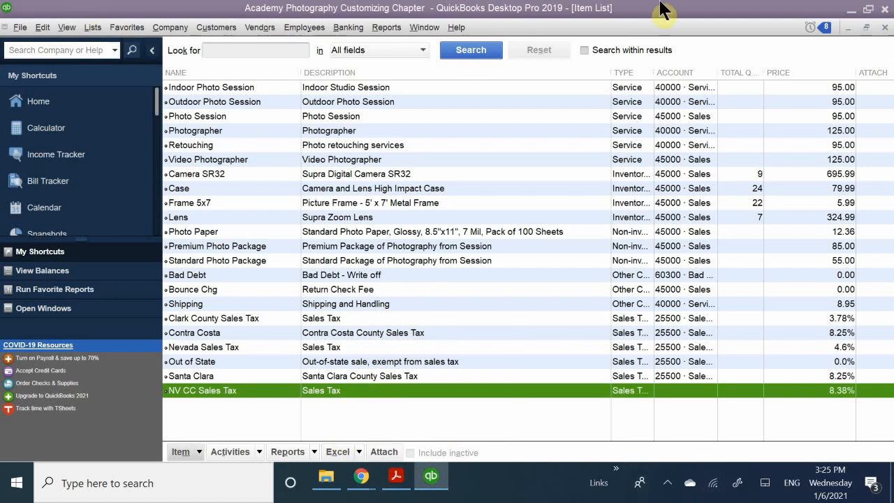
left_click(385, 28)
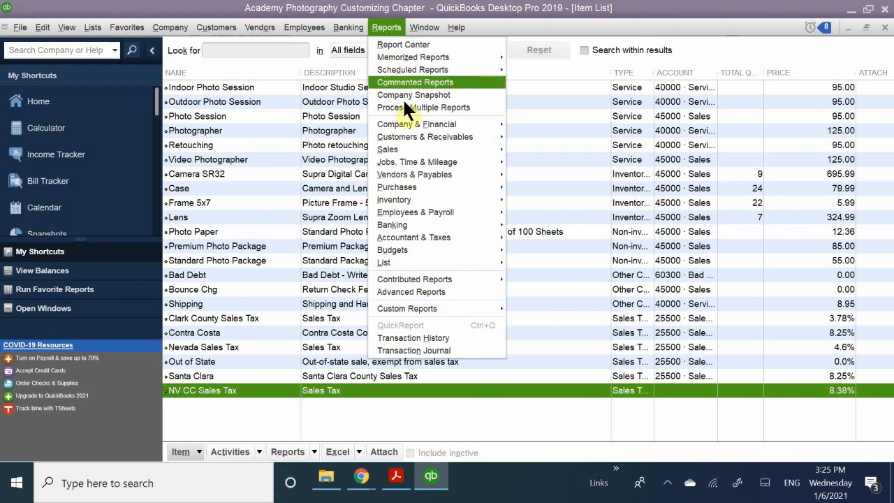
mouse_move(462, 162)
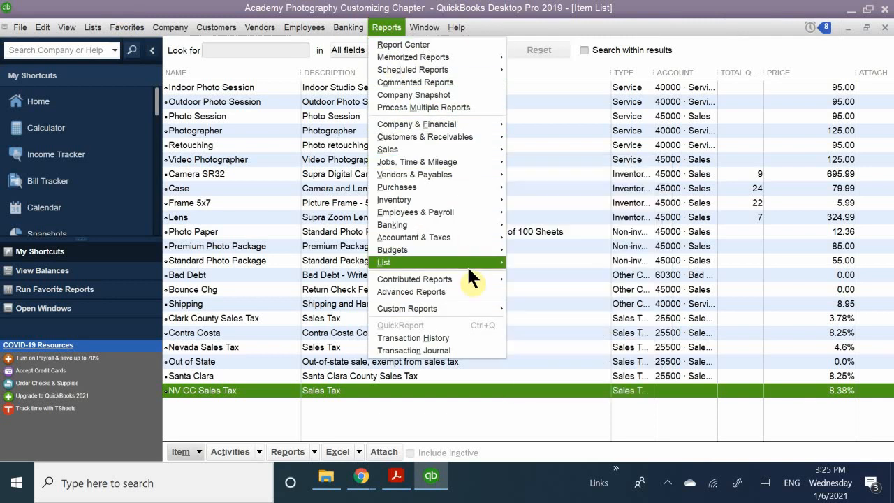
mouse_move(487, 267)
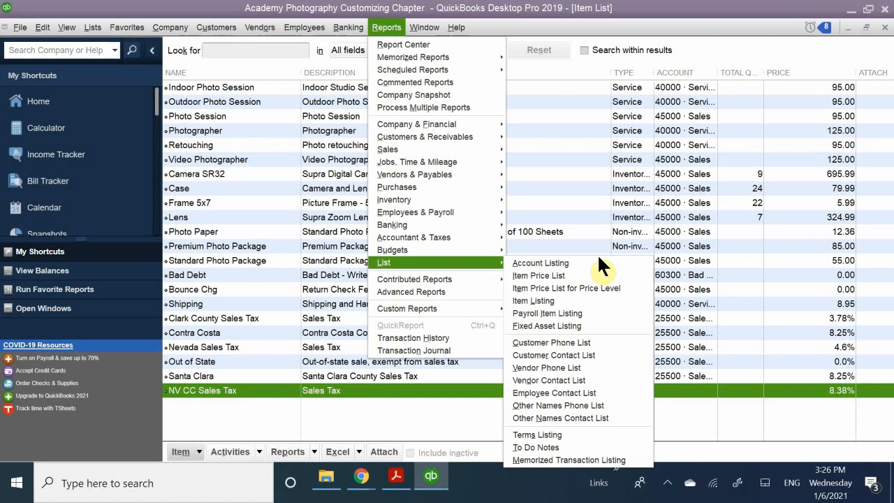
left_click(556, 301)
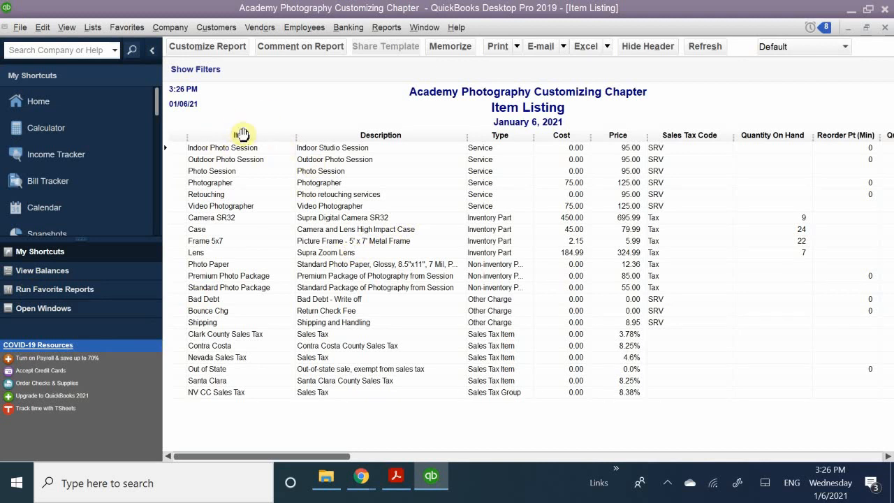
left_click(516, 46)
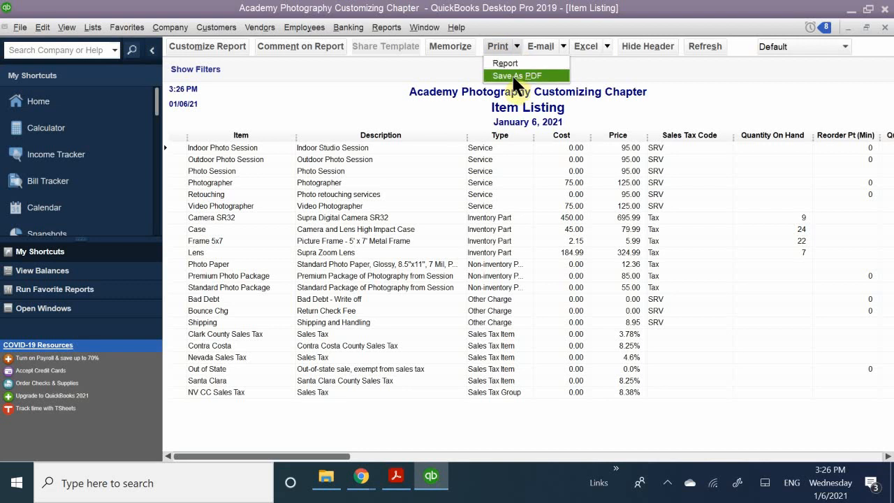
left_click(463, 9)
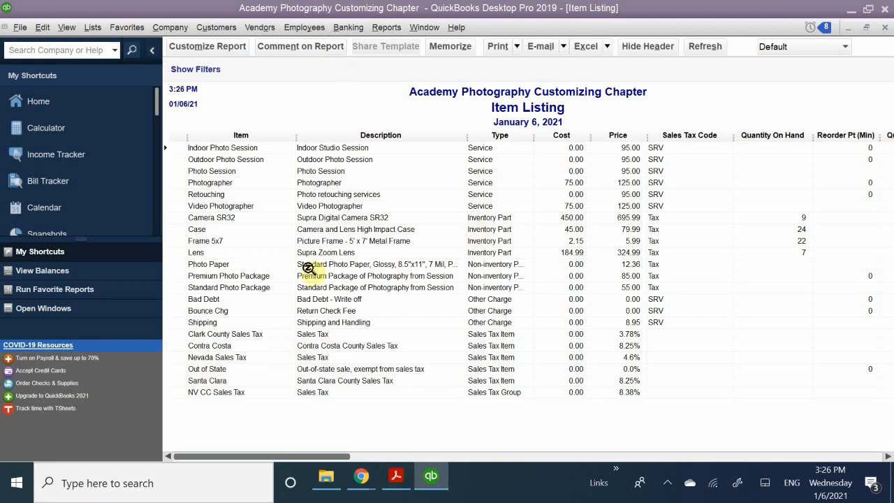
Switch to QB CH 7.pdf and read the remaining Item Listing printing instructions and the introduction to the Terms List
left_click(407, 485)
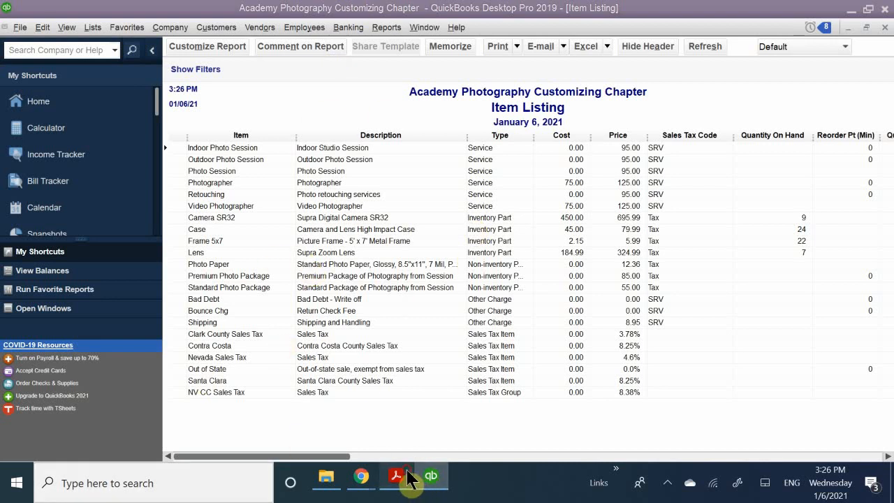
scroll(389, 339, "down", 1)
scroll(389, 339, "down", 15)
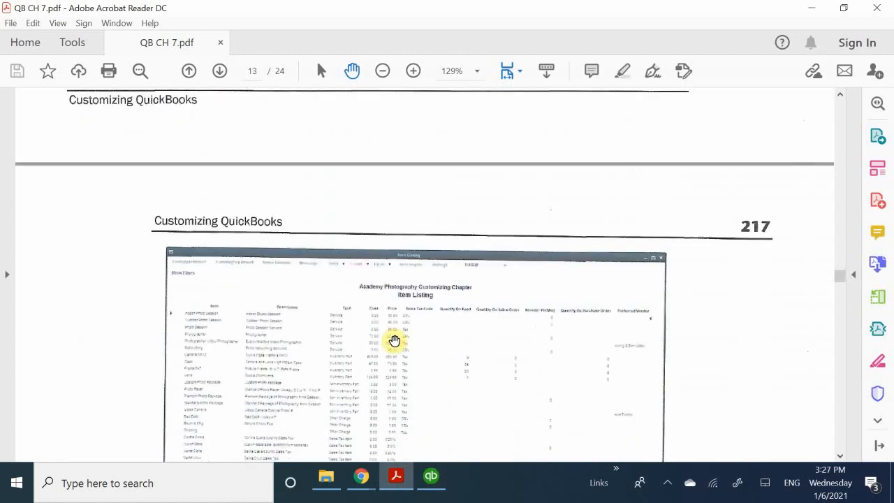
scroll(395, 341, "up", 2)
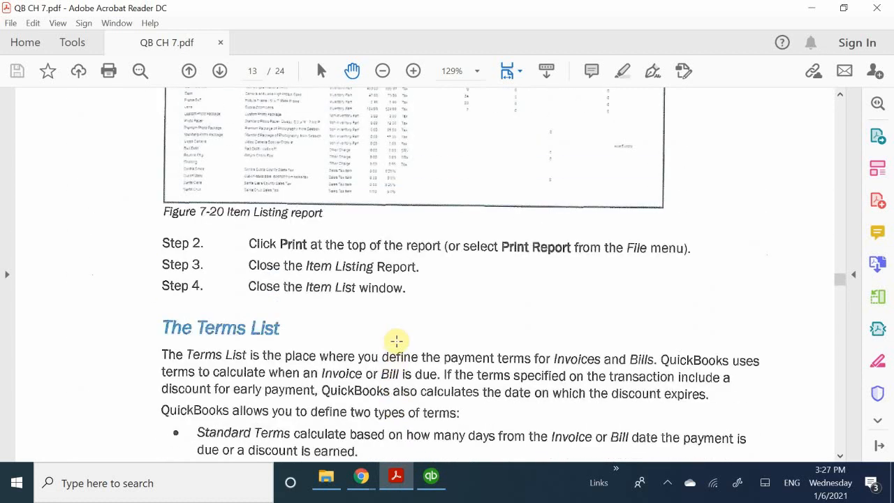
scroll(396, 341, "up", 2)
scroll(395, 341, "down", 5)
scroll(396, 340, "up", 1)
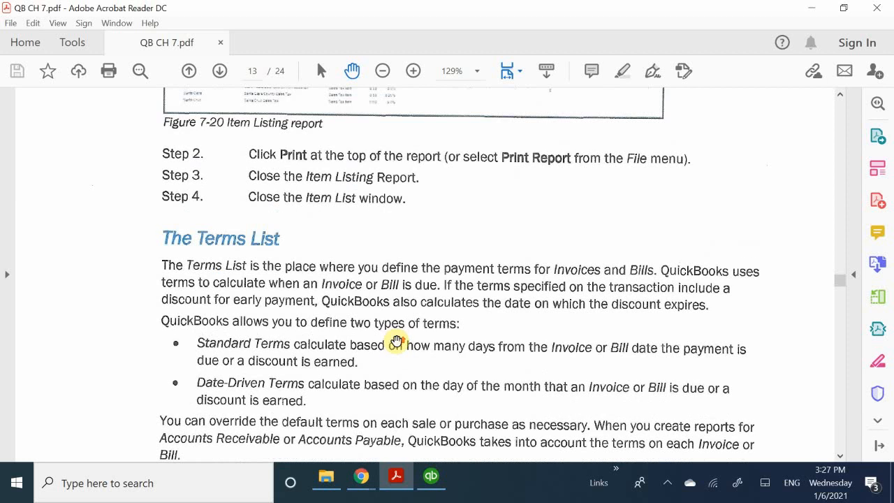
scroll(396, 341, "down", 2)
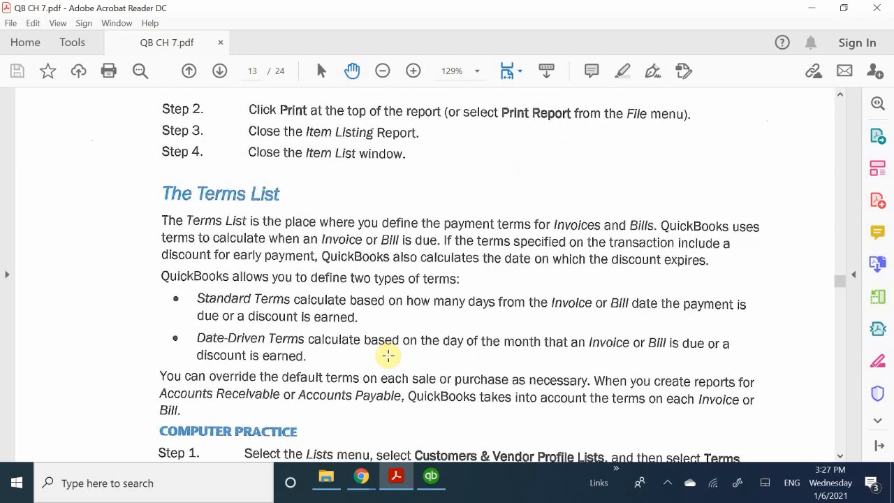
scroll(389, 355, "up", 2)
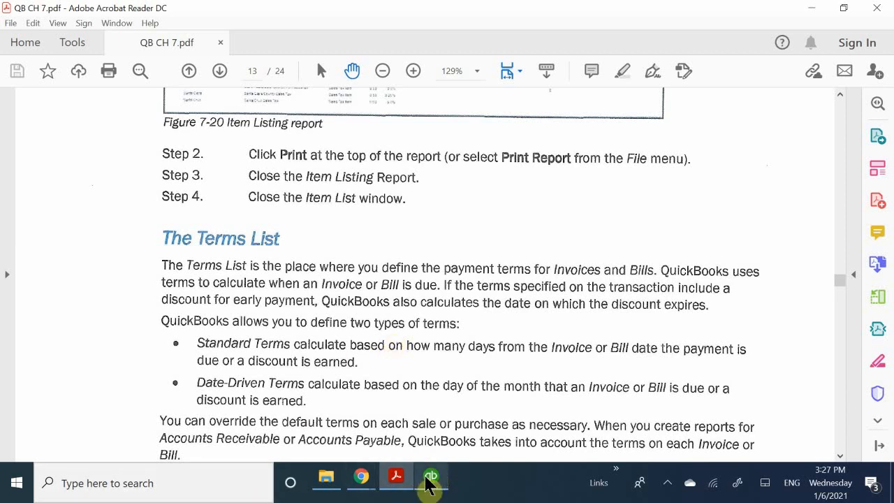
Switch to QuickBooks and open the Terms List from the customer and vendor profile lists
mouse_move(435, 481)
left_click(434, 433)
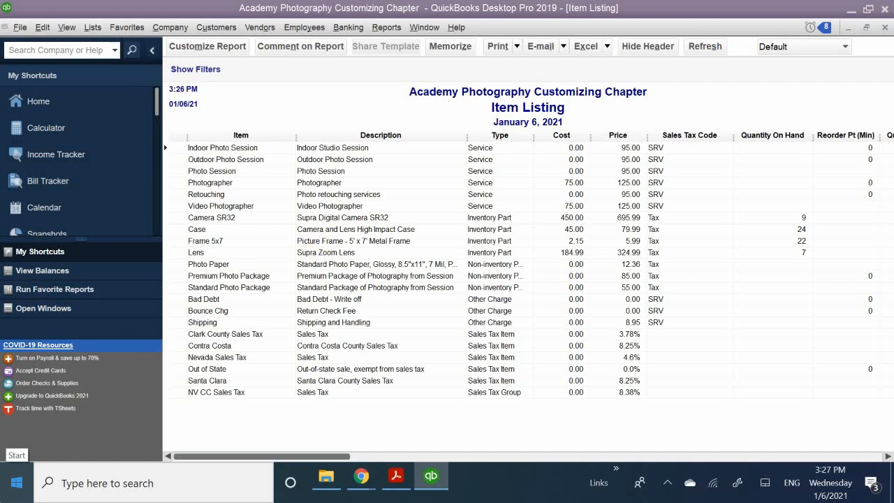
left_click(67, 28)
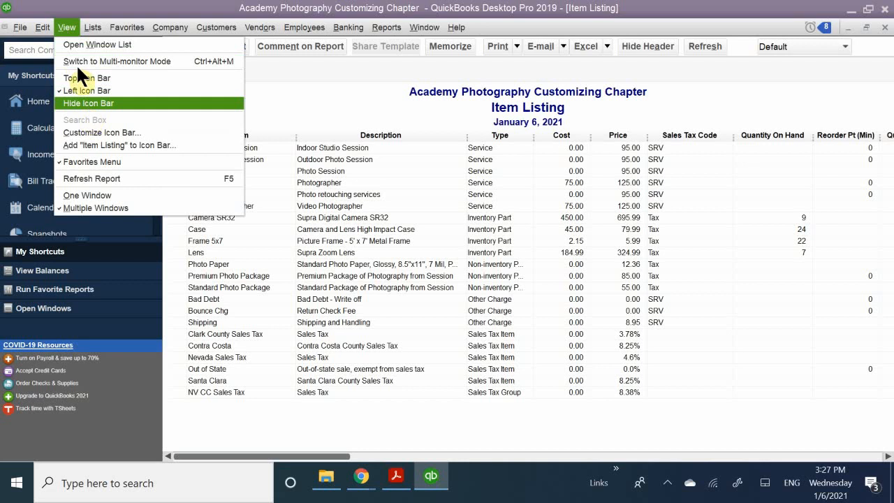
mouse_move(54, 28)
mouse_move(85, 28)
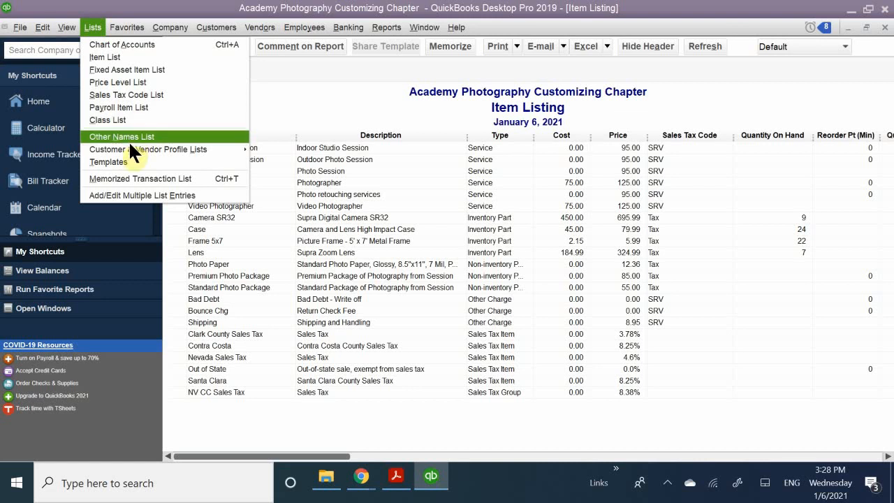
mouse_move(130, 145)
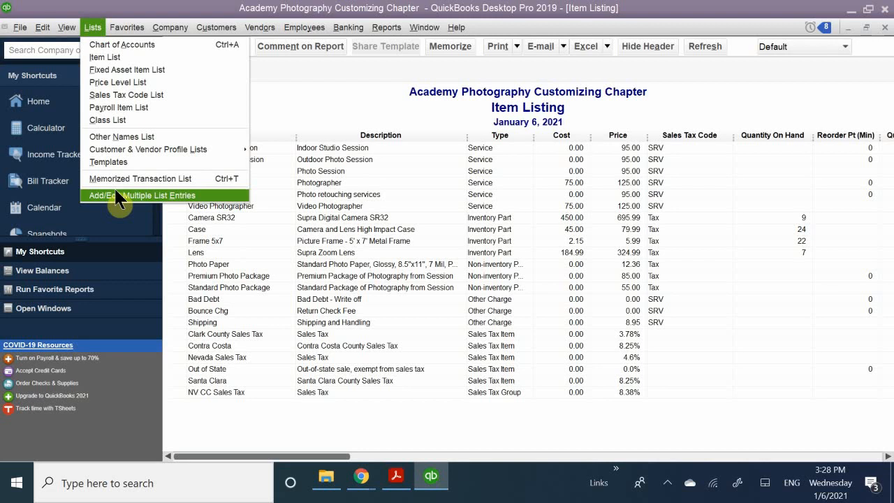
mouse_move(169, 149)
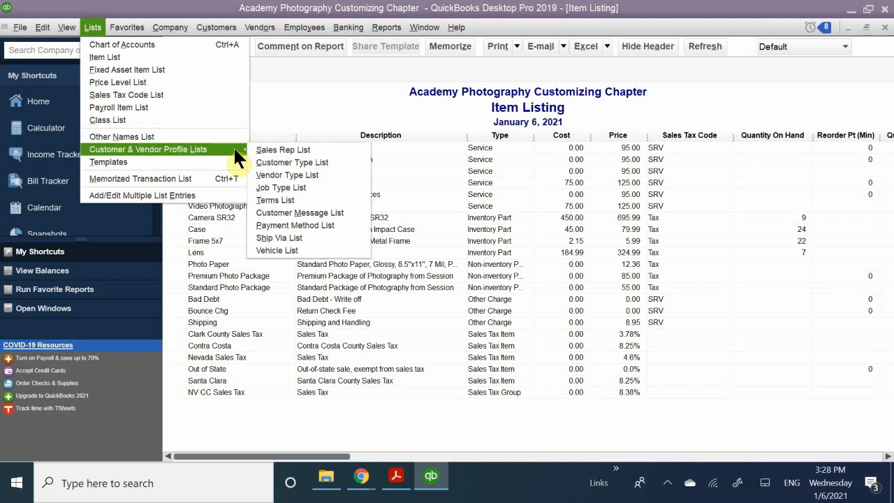
left_click(304, 200)
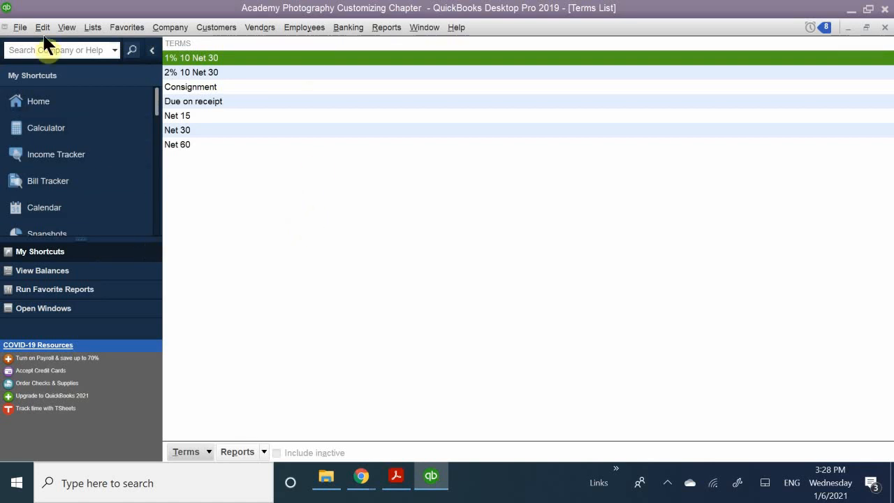
Review the existing payment terms, including Net 60, Net 30, Due on receipt and Net 15
left_click(209, 144)
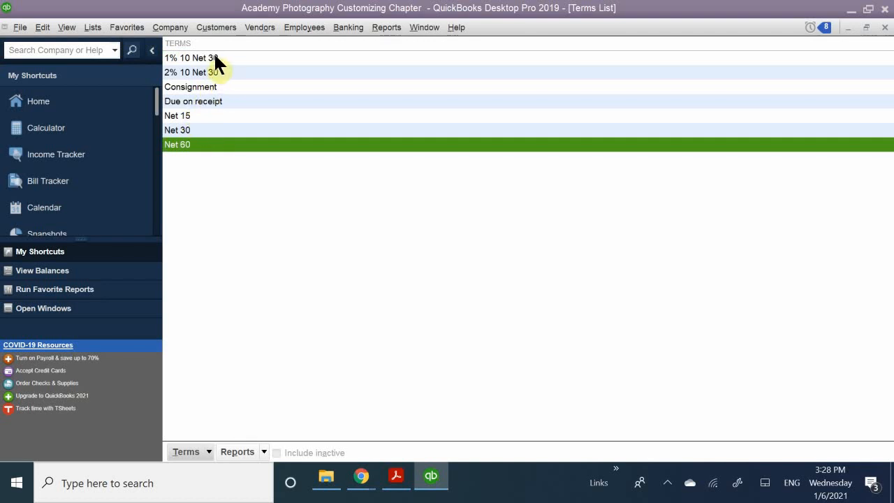
left_click(199, 128)
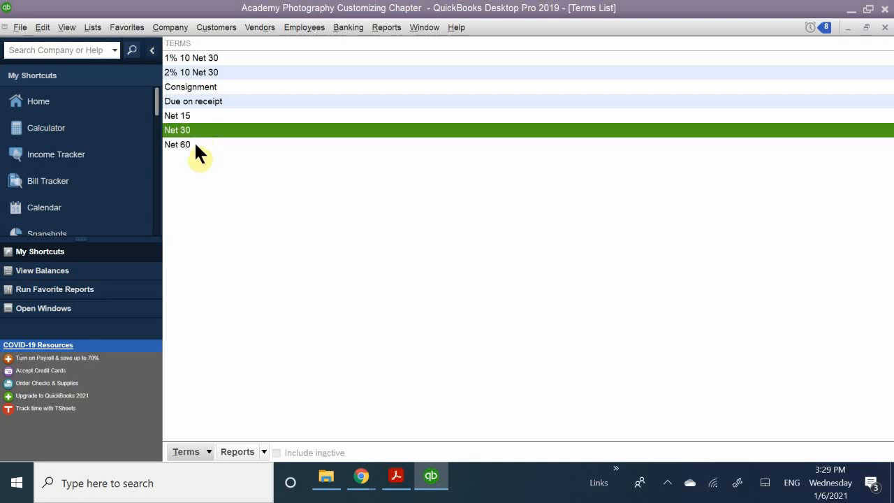
left_click(195, 143)
left_click(209, 105)
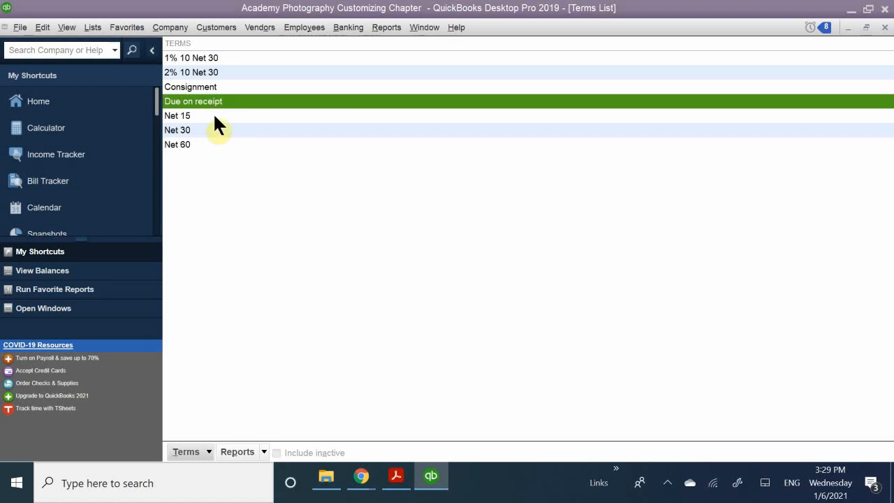
left_click(218, 116)
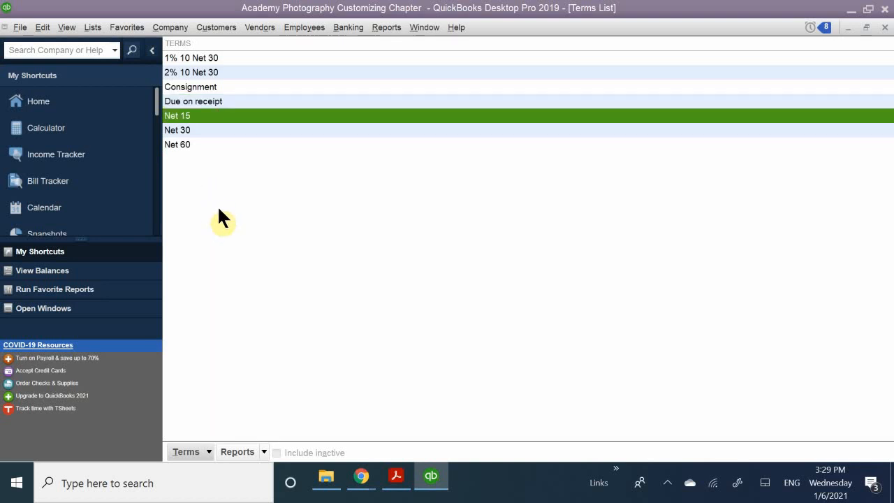
Start a new payment term and name it "5% 15 Net 30"
left_click(209, 451)
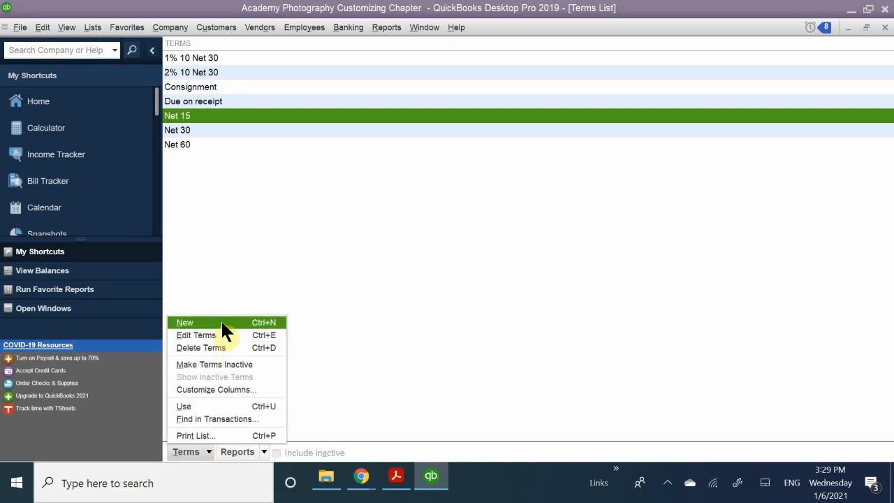
right_click(243, 254)
left_click(279, 292)
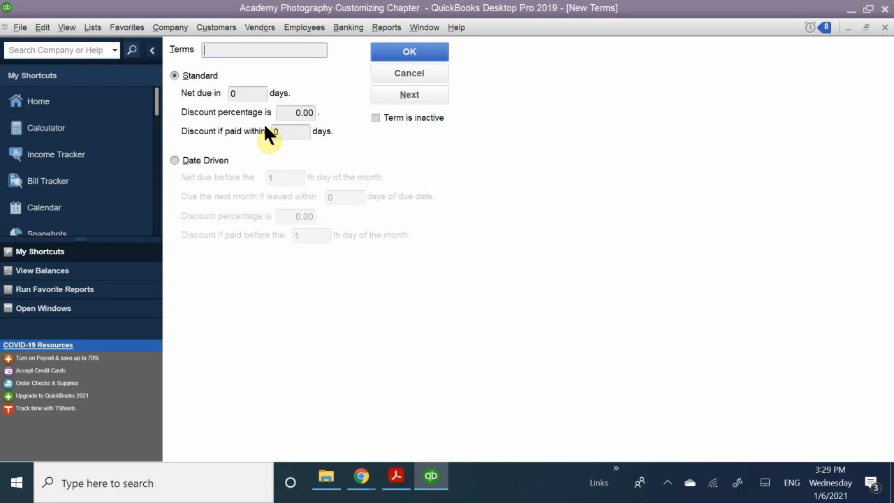
type("5%")
type(",")
key("BackSpace")
key("BackSpace")
type("15 Net 30")
Make the standard term net due in 30 days with a 5% discount if paid within 15 days, and save it
left_click(246, 92)
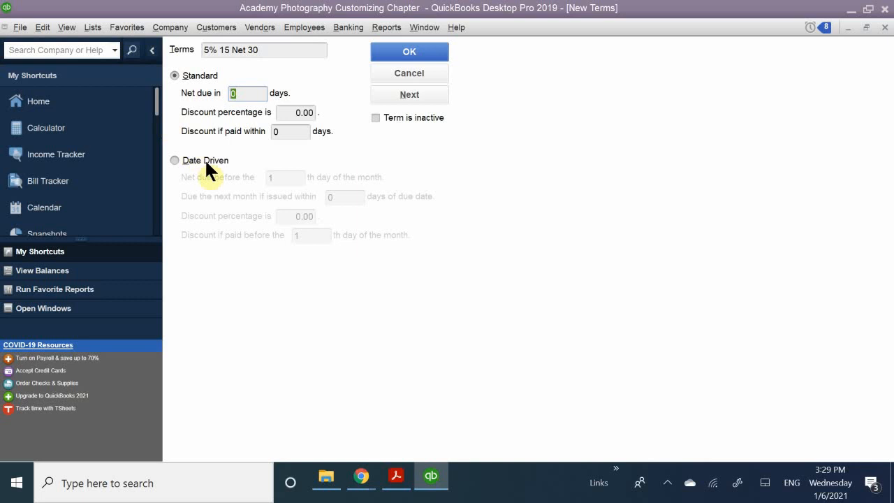
type("30")
left_click(286, 112)
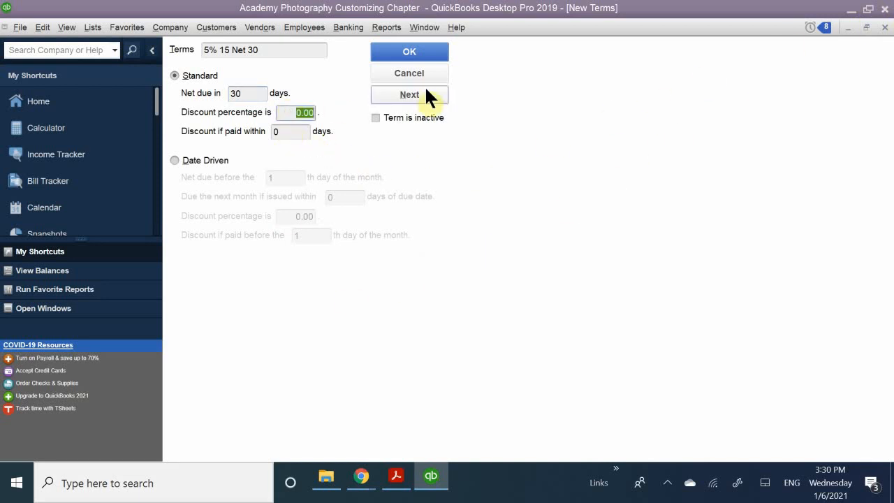
type("5.00")
left_click(279, 132)
type("15")
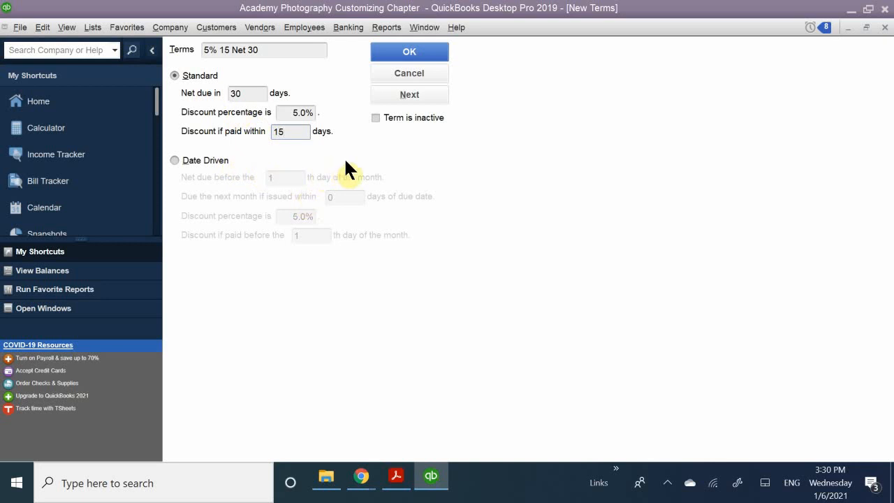
left_click(407, 53)
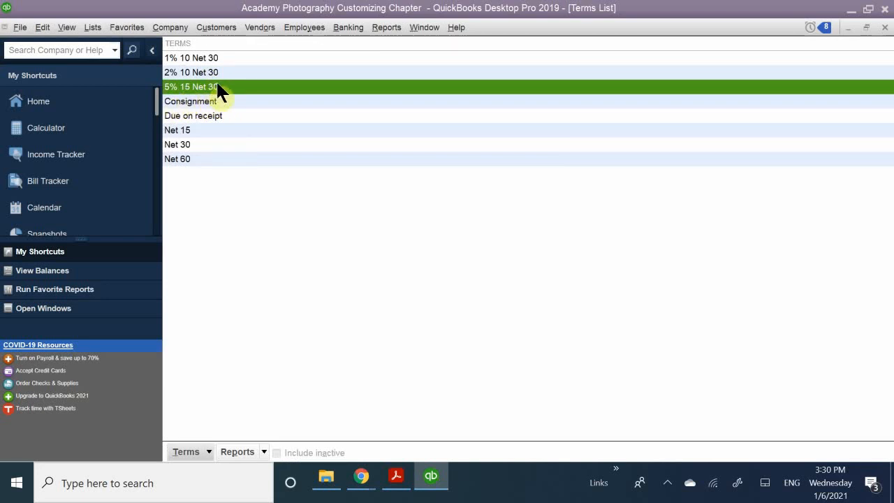
left_click(223, 102)
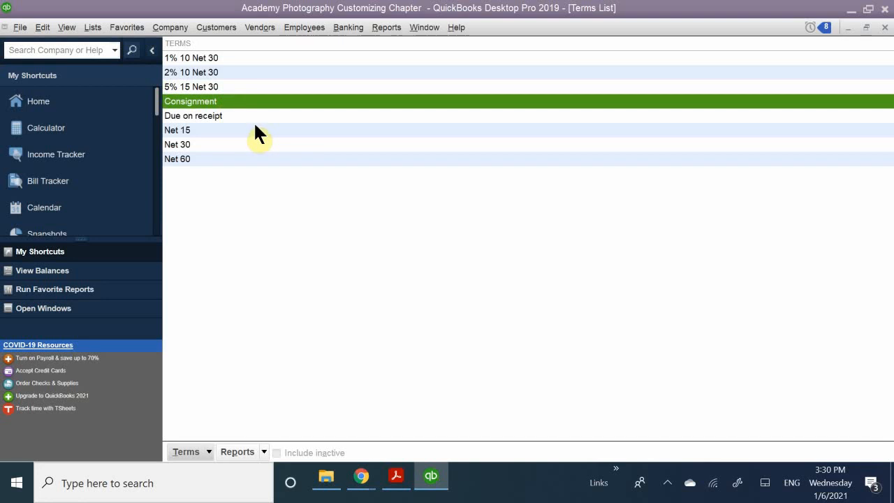
Switch to Acrobat Reader and review the Terms List instructions in QB CH 7.pdf through to the Price Levels section
left_click(395, 480)
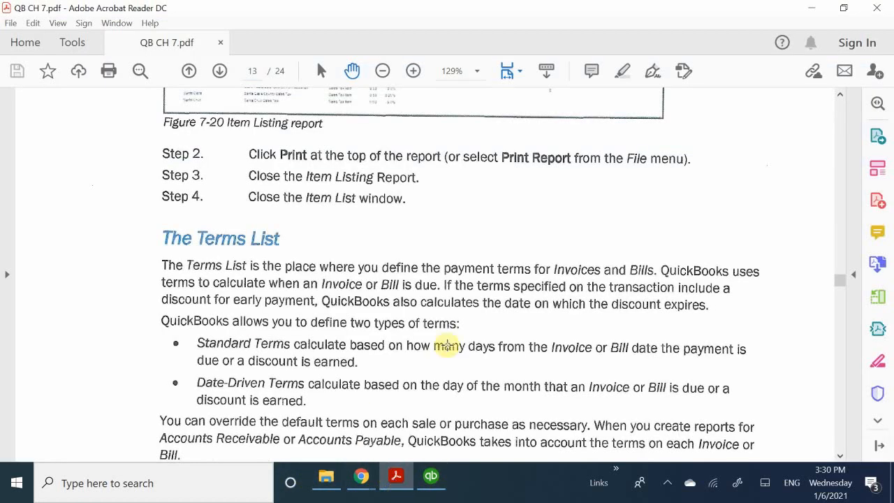
scroll(447, 345, "down", 3)
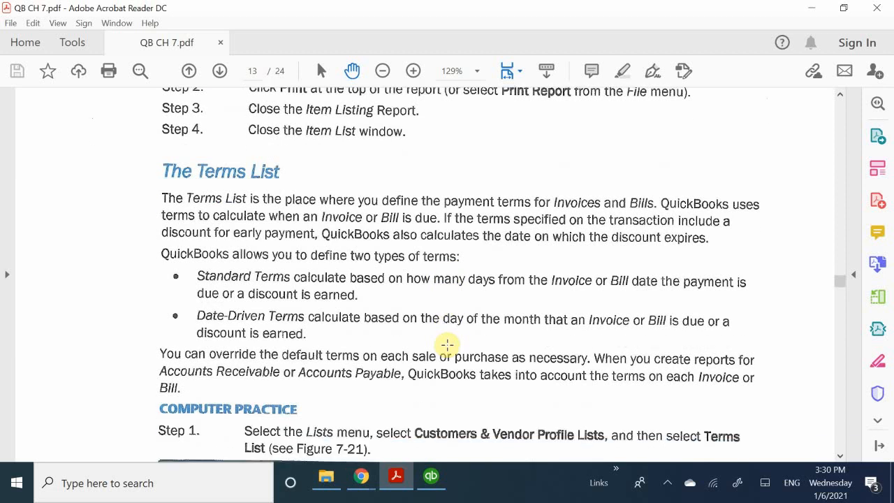
scroll(447, 345, "down", 10)
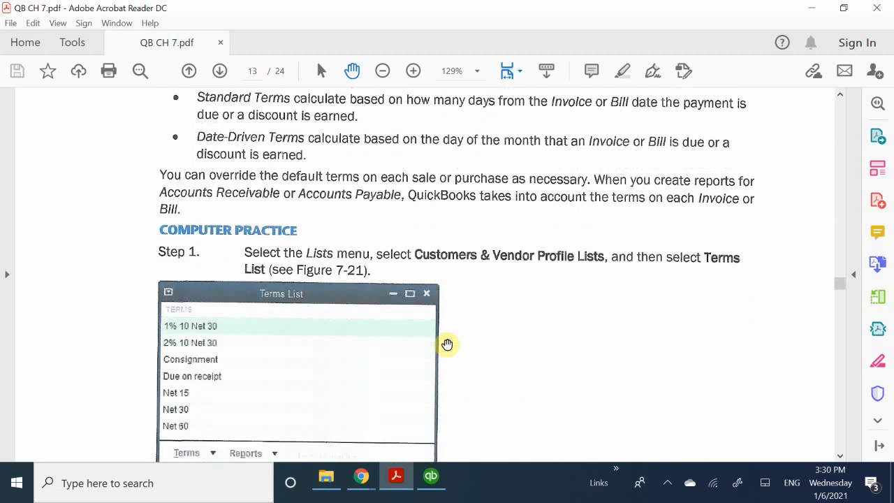
scroll(447, 345, "down", 15)
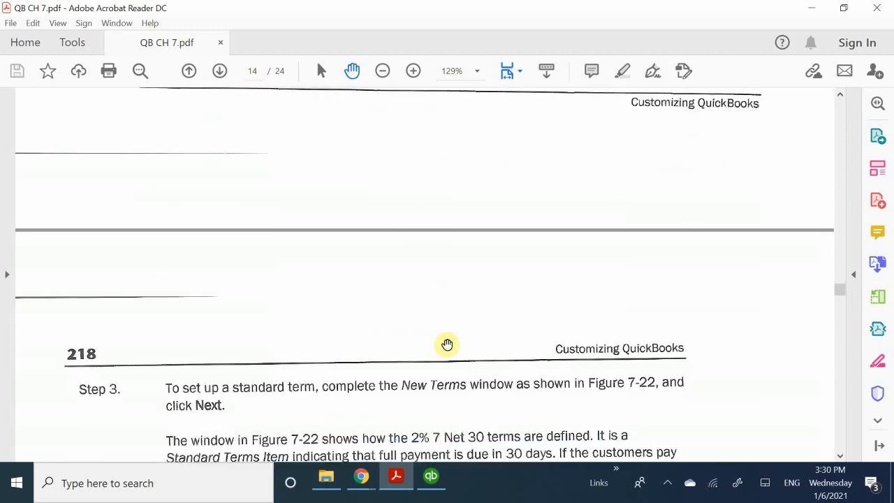
scroll(446, 345, "down", 15)
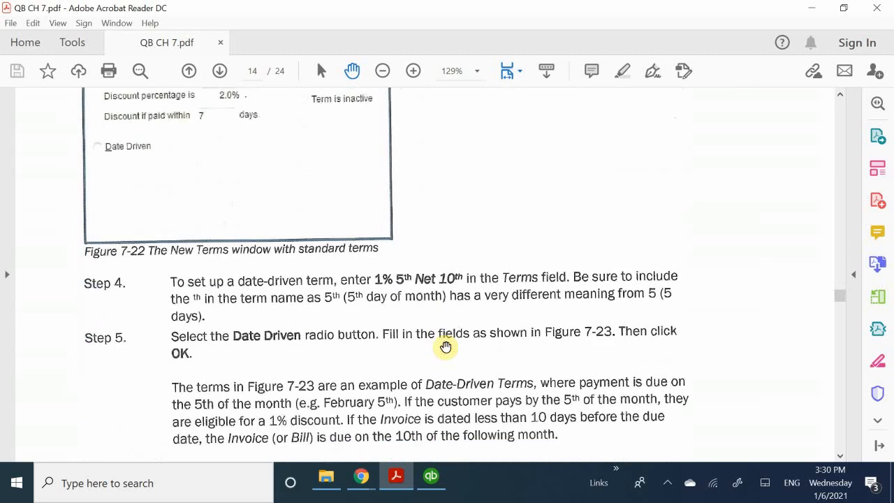
scroll(445, 345, "down", 20)
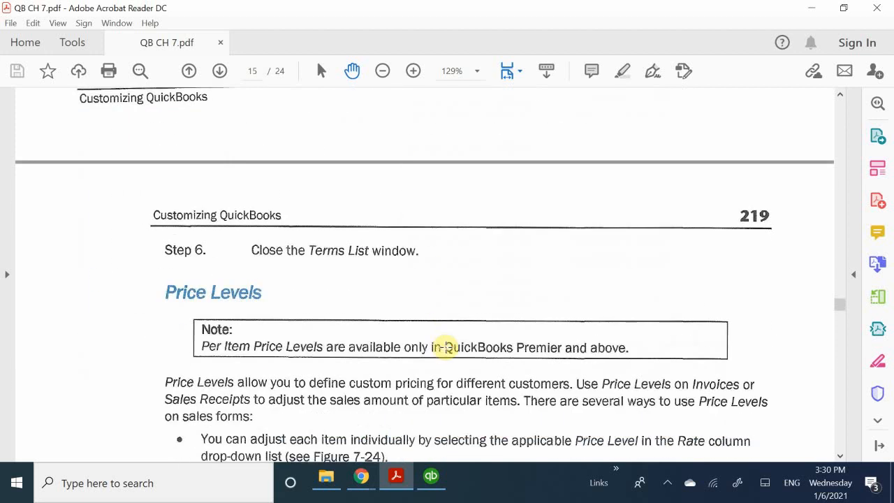
scroll(446, 347, "down", 5)
scroll(445, 347, "down", 1)
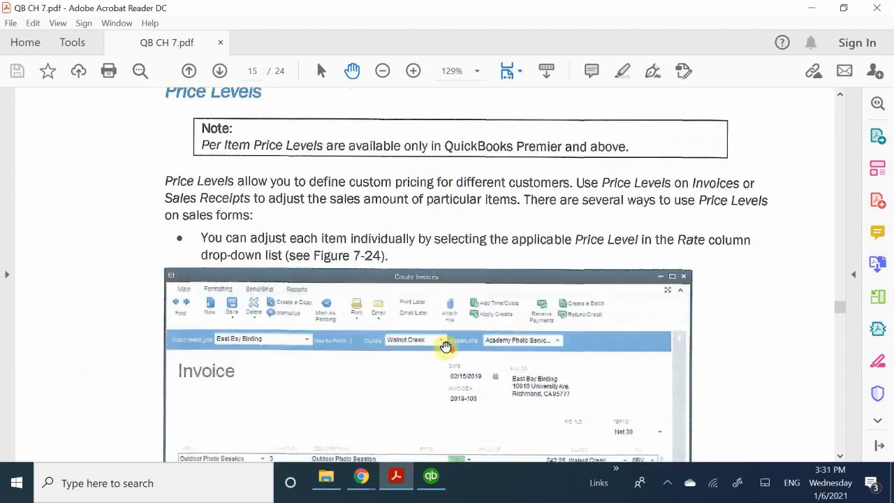
scroll(446, 347, "up", 3)
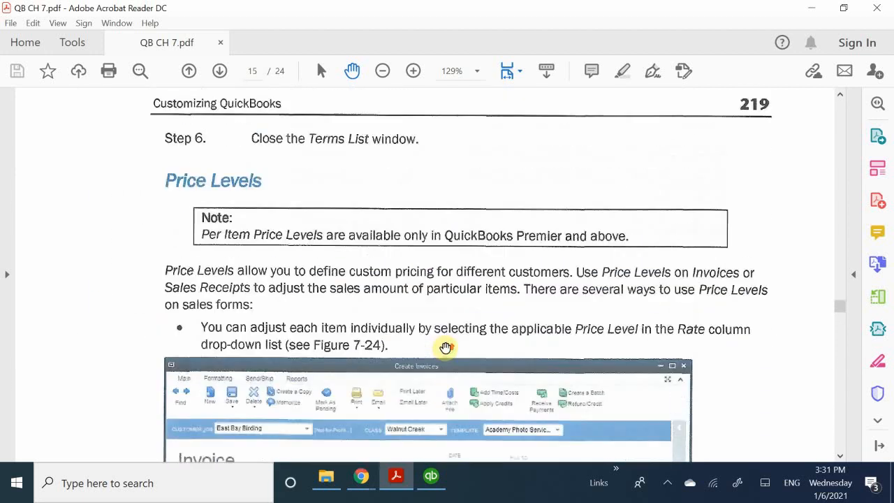
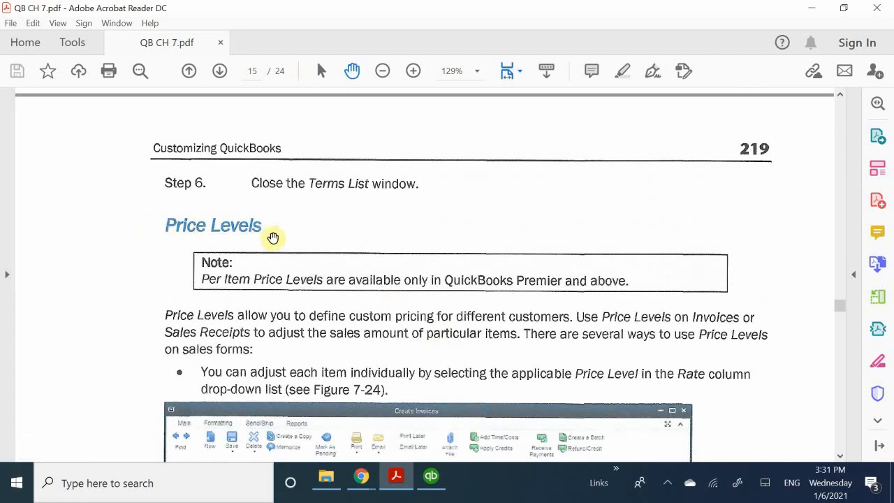
Read in the PDF how price levels are applied on an invoice and on a customer's record, including Figures 7-24 and 7-25
scroll(163, 241, "down", 6)
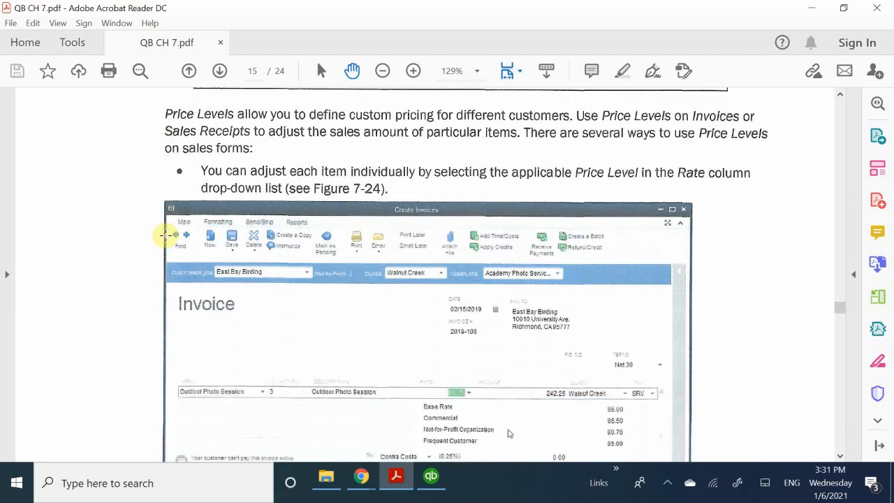
scroll(165, 236, "down", 8)
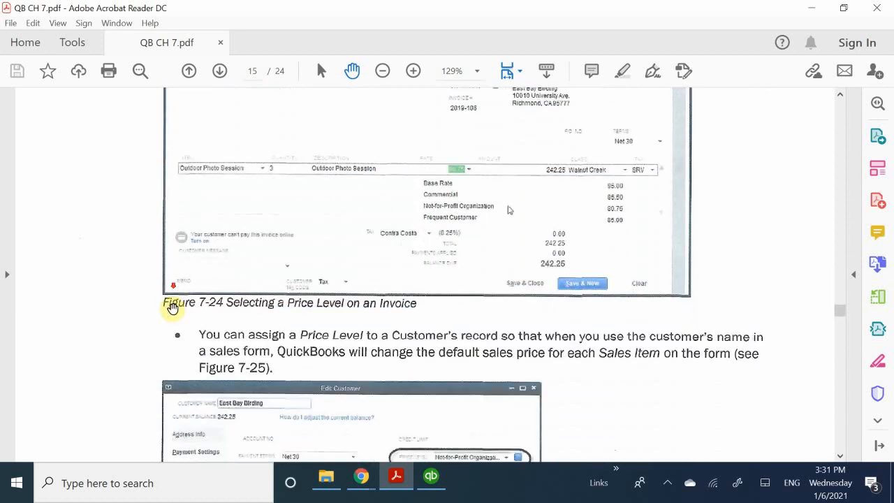
scroll(172, 308, "down", 6)
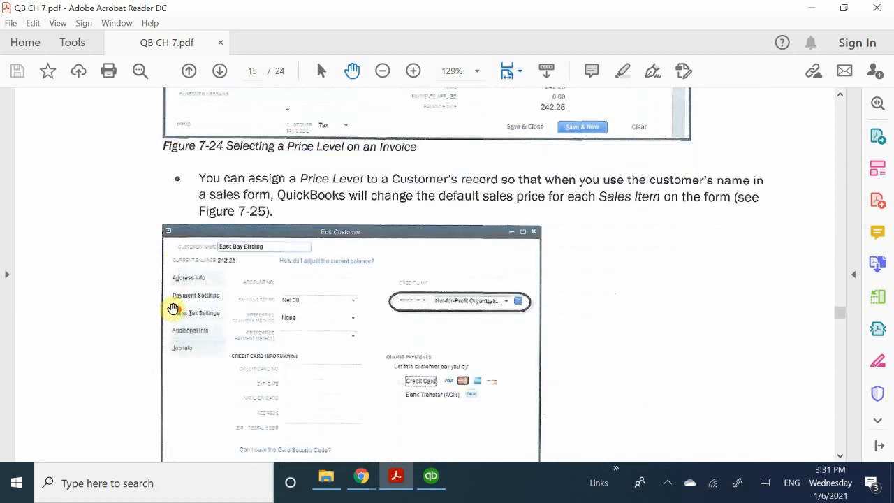
scroll(172, 308, "down", 13)
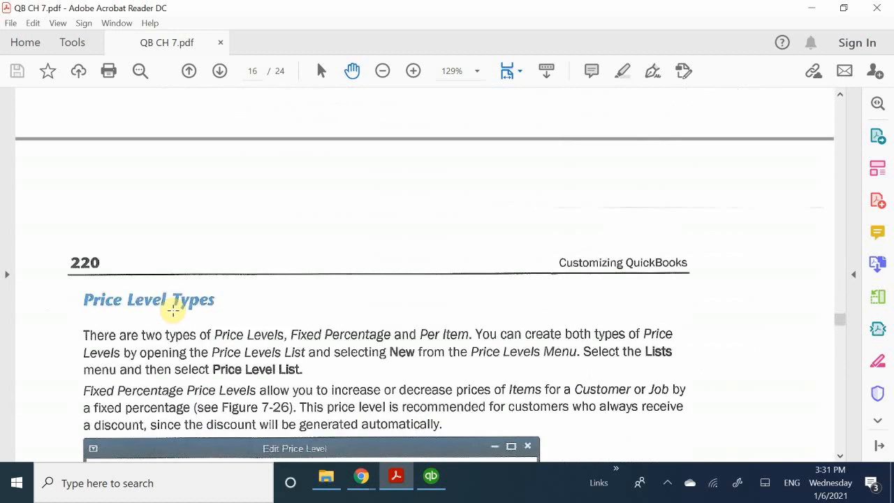
scroll(172, 308, "up", 1)
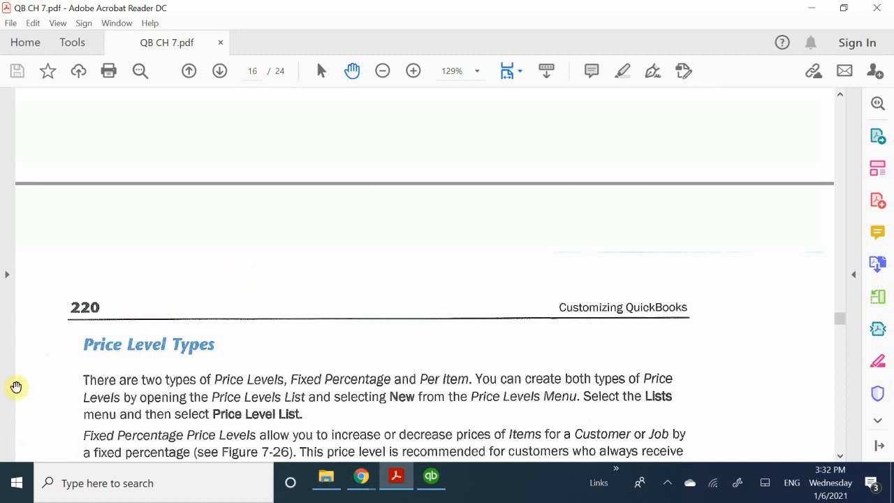
scroll(80, 333, "down", 1)
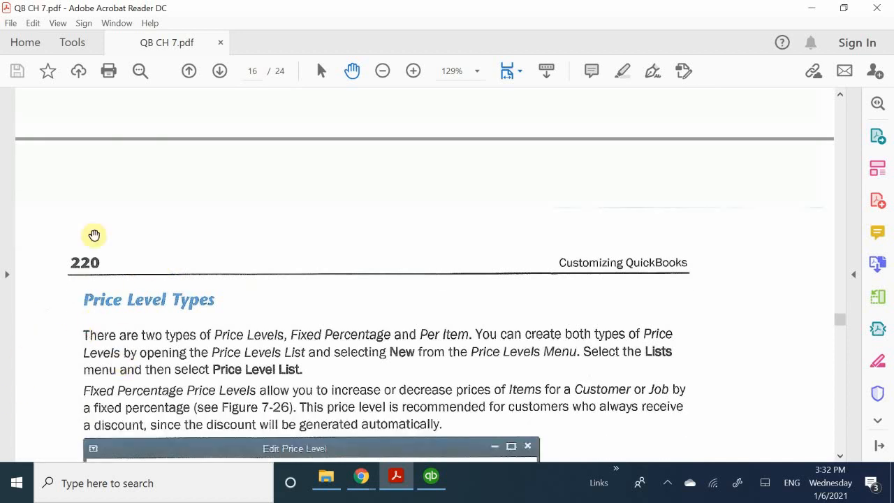
scroll(93, 236, "down", 3)
scroll(102, 250, "down", 1)
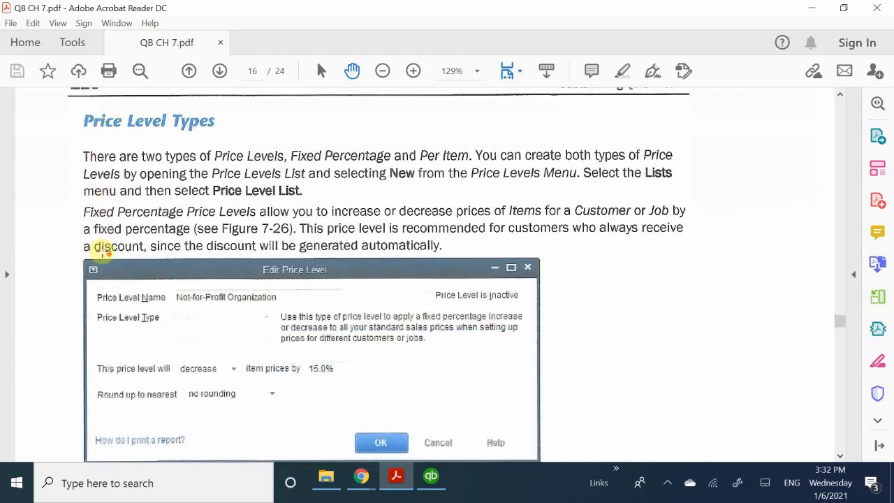
scroll(89, 305, "up", 10)
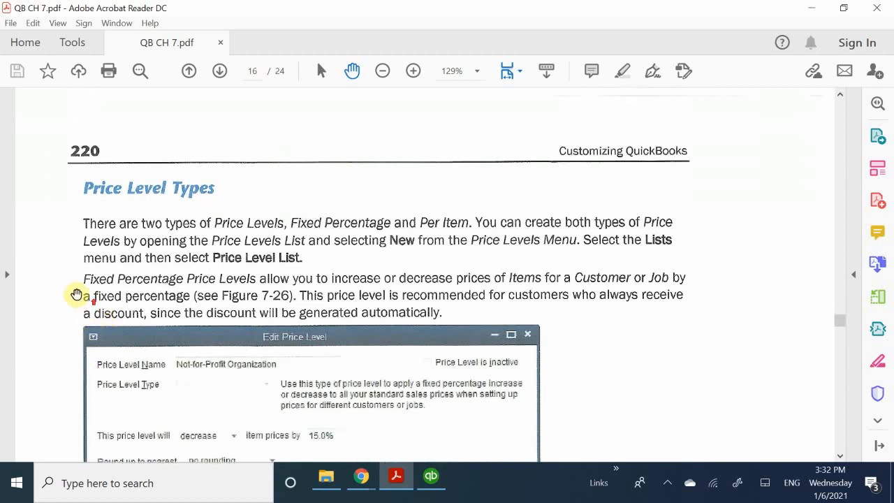
scroll(52, 304, "up", 9)
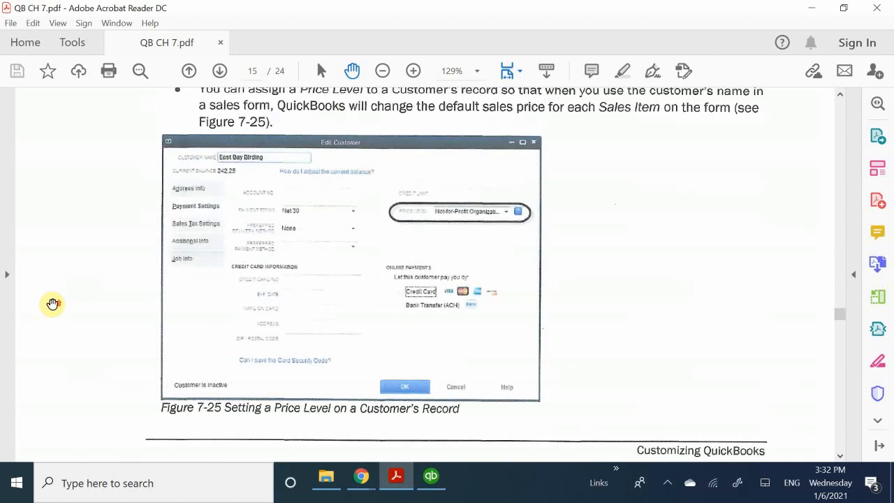
scroll(51, 308, "down", 8)
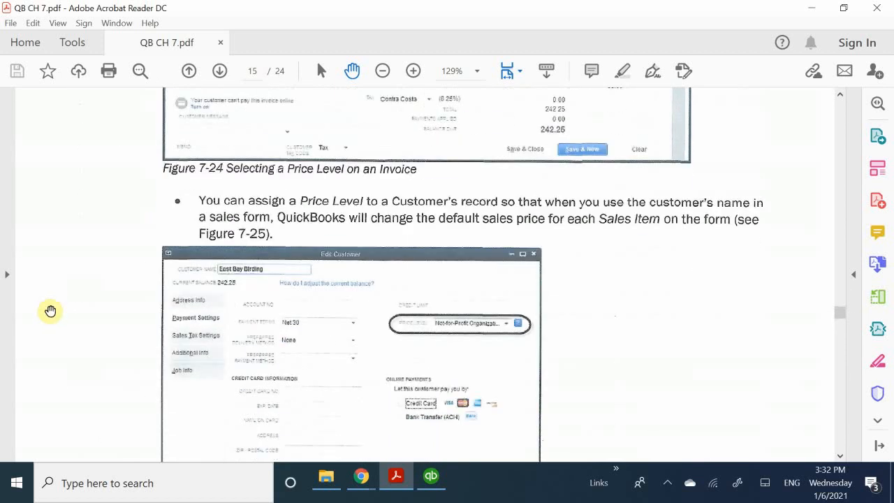
Study the Price Level Types section on page 220, covering the Fixed Percentage and Per Item price level windows
scroll(191, 234, "down", 10)
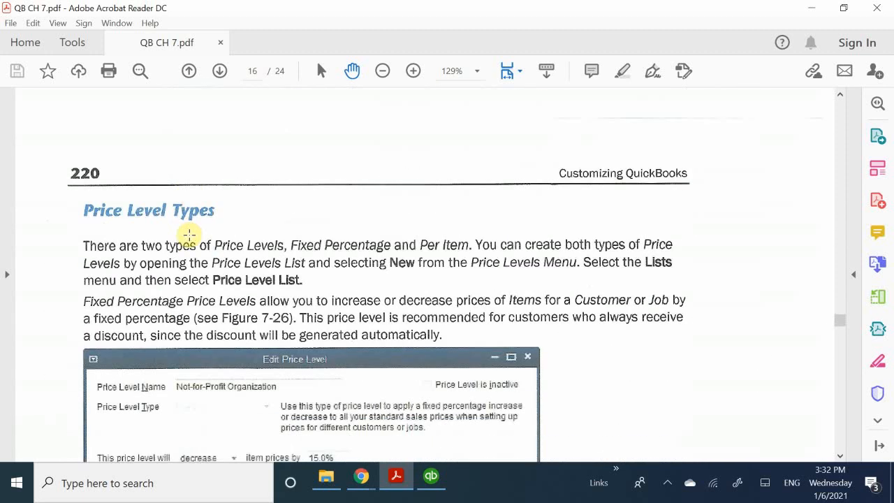
scroll(105, 255, "down", 4)
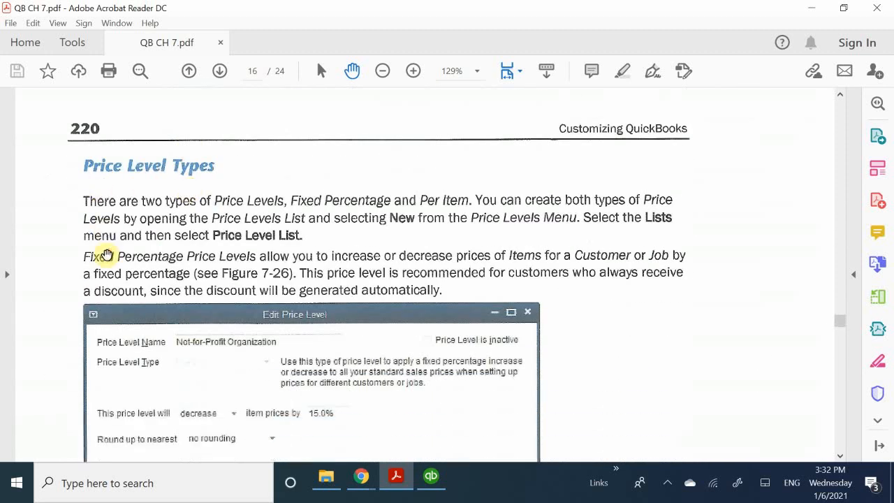
scroll(116, 279, "up", 2)
scroll(120, 290, "up", 8)
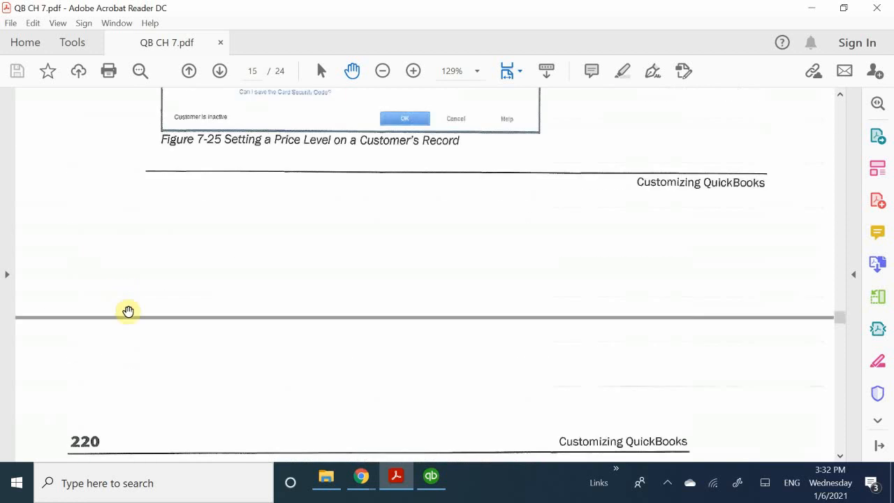
scroll(202, 252, "up", 2)
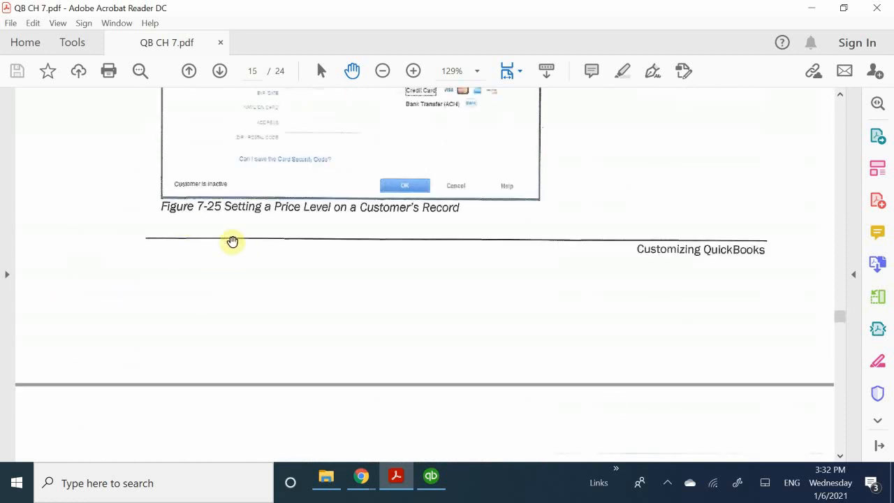
scroll(251, 241, "up", 1)
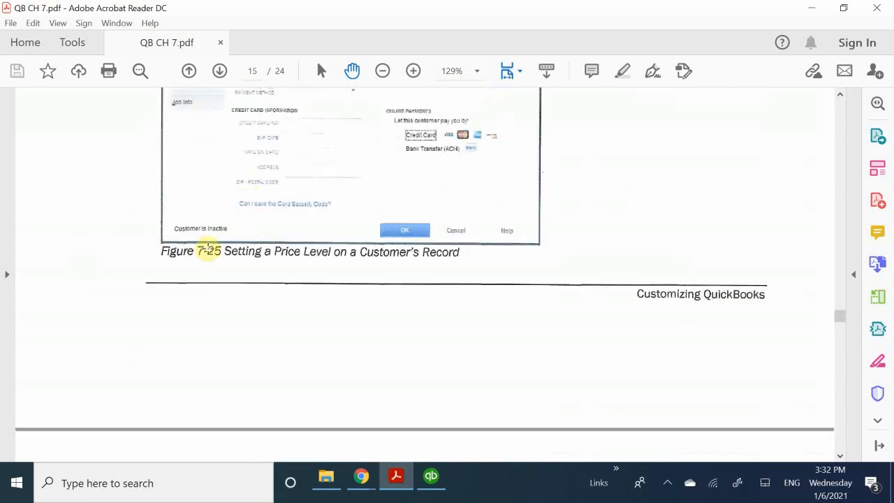
scroll(207, 251, "down", 6)
scroll(207, 256, "down", 12)
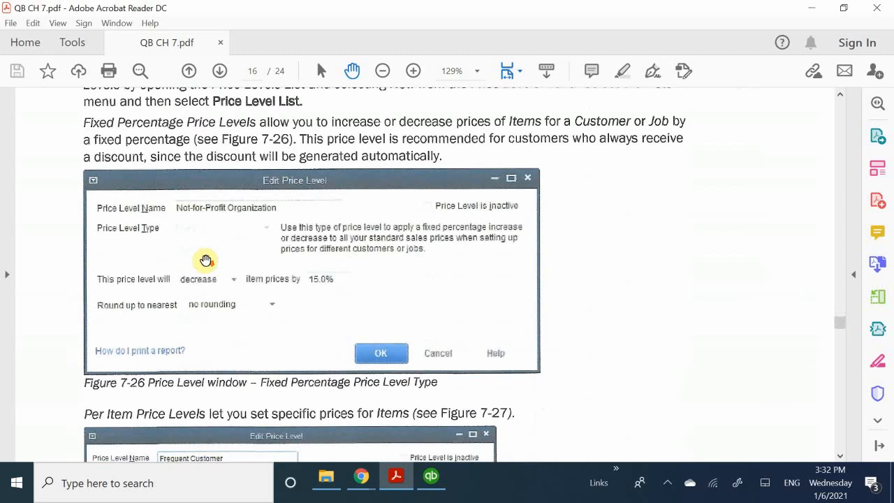
scroll(206, 258, "down", 6)
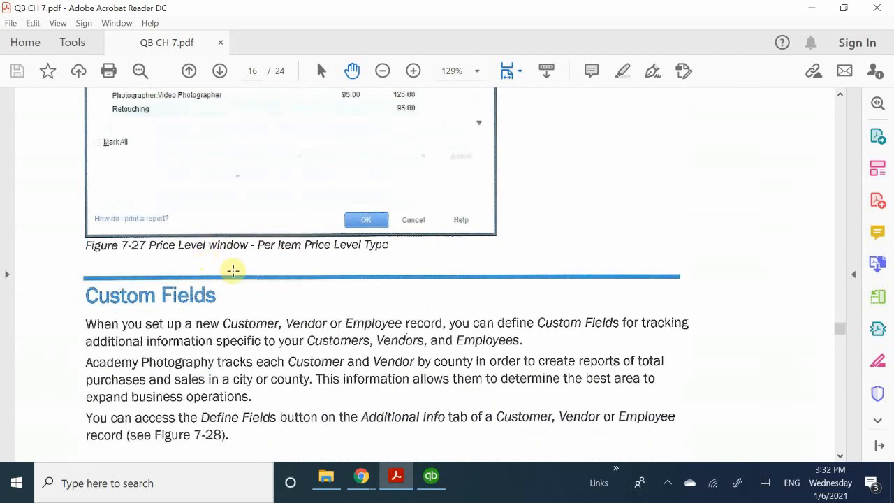
Read the Custom Fields section, including the Define Fields window and adding custom field data to customer records
scroll(232, 270, "down", 1)
scroll(127, 244, "down", 2)
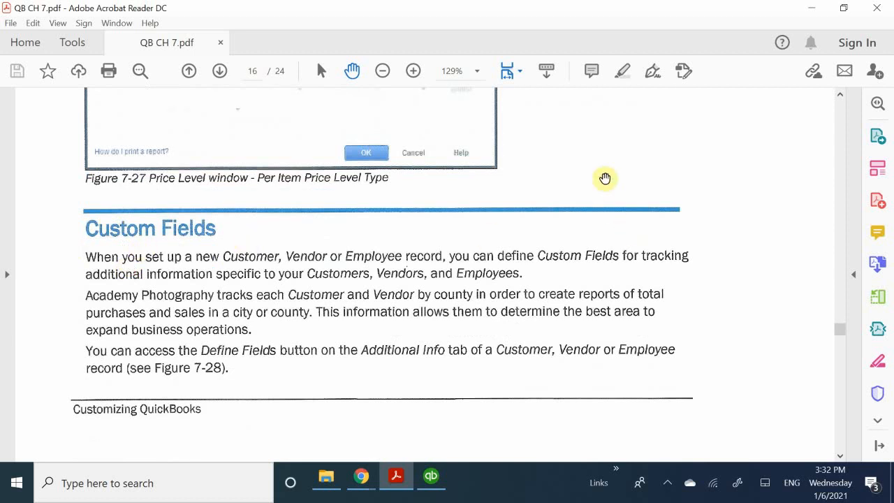
scroll(174, 305, "down", 14)
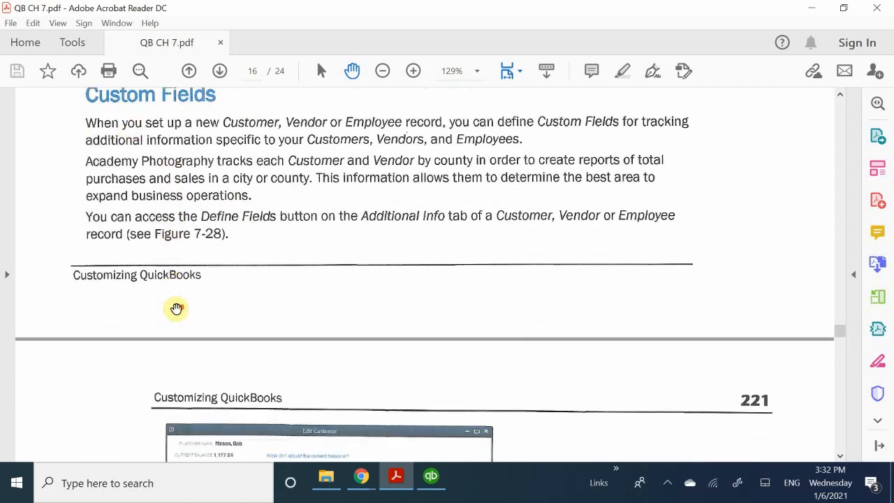
scroll(178, 309, "down", 15)
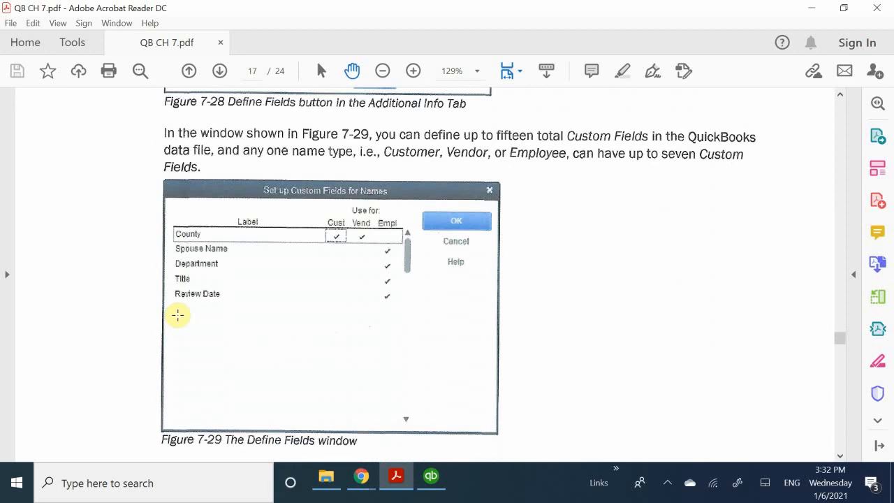
scroll(178, 315, "down", 8)
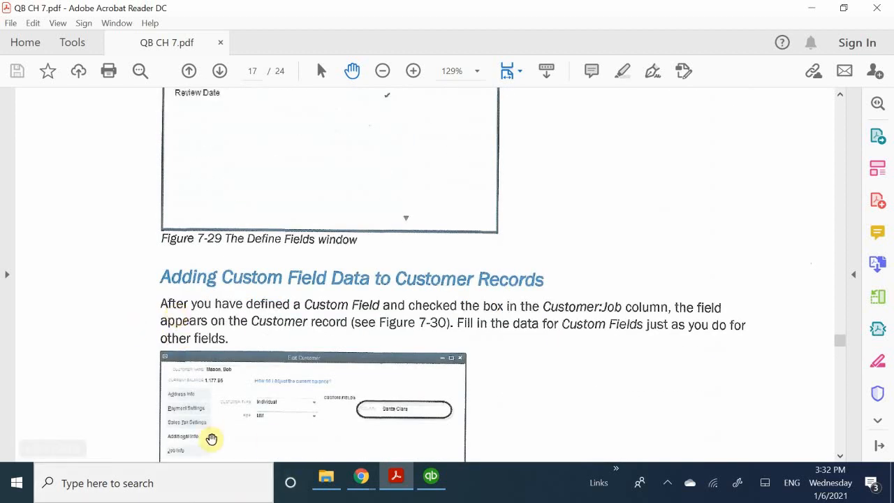
Switch to QuickBooks and close the Terms List, the Item Listing report and the Item List
left_click(429, 481)
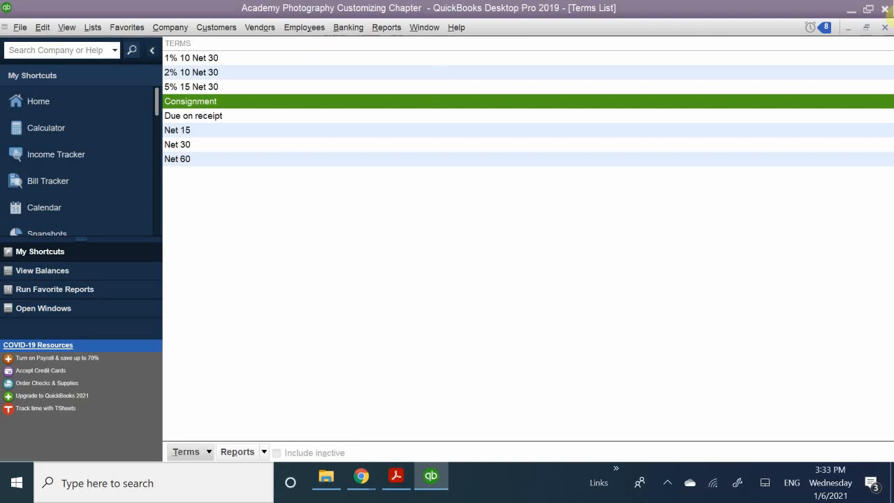
left_click(884, 28)
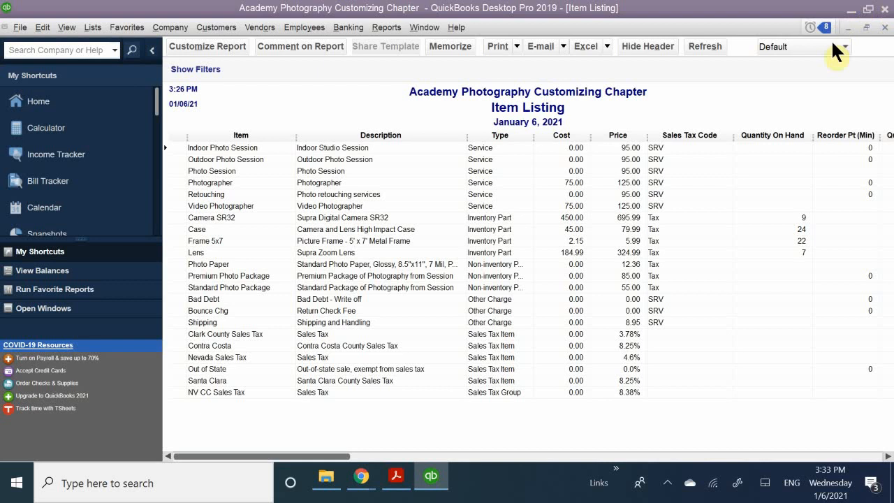
left_click(884, 28)
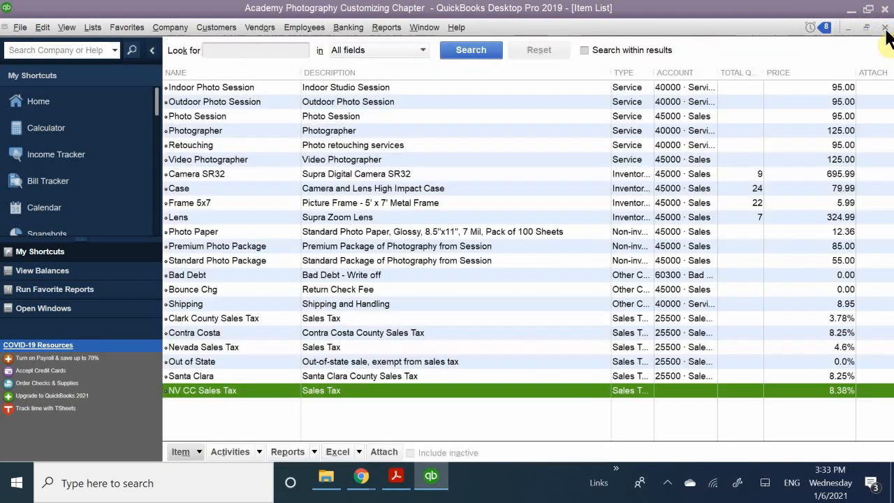
left_click(884, 28)
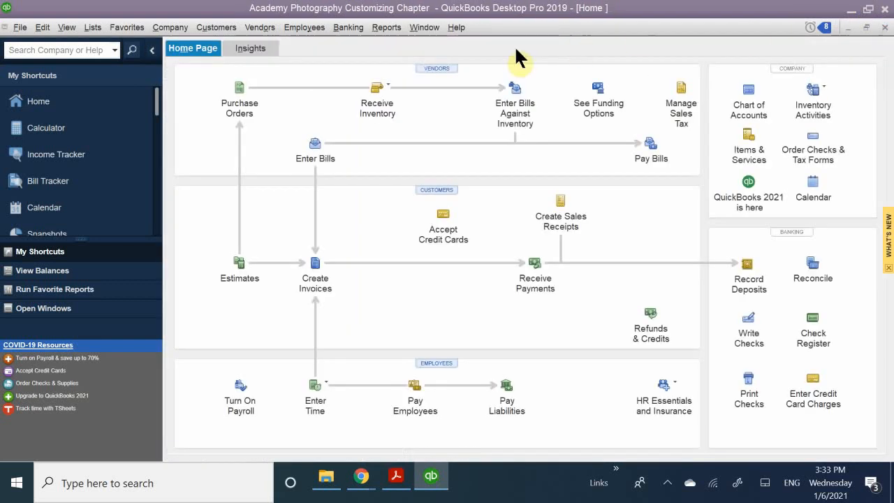
Start a new vendor record from the Vendor Center and open the custom field setup in its additional information
left_click(437, 69)
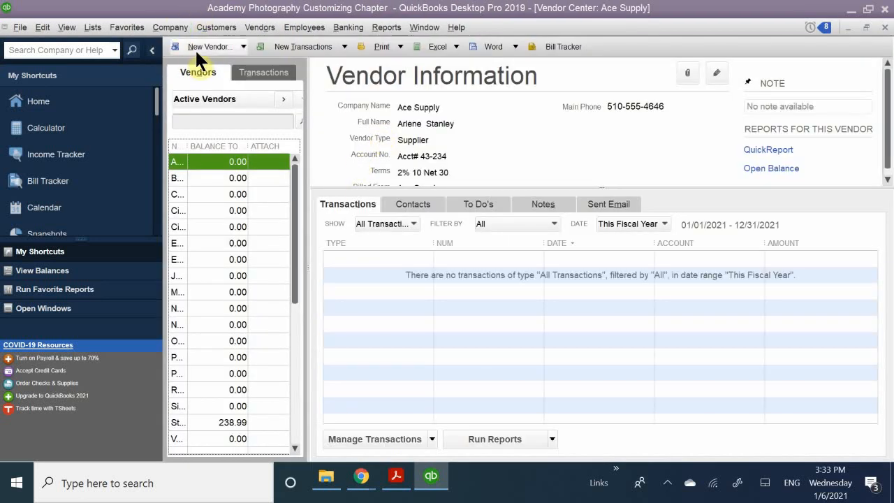
left_click(207, 43)
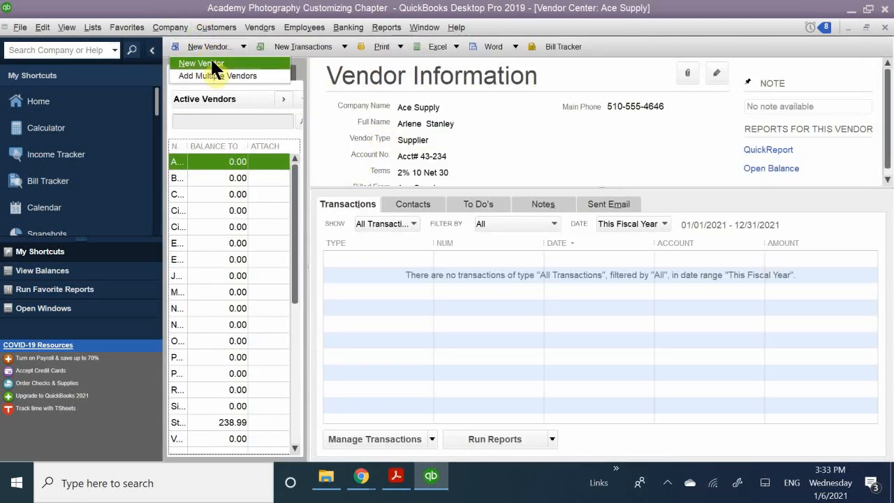
left_click(212, 60)
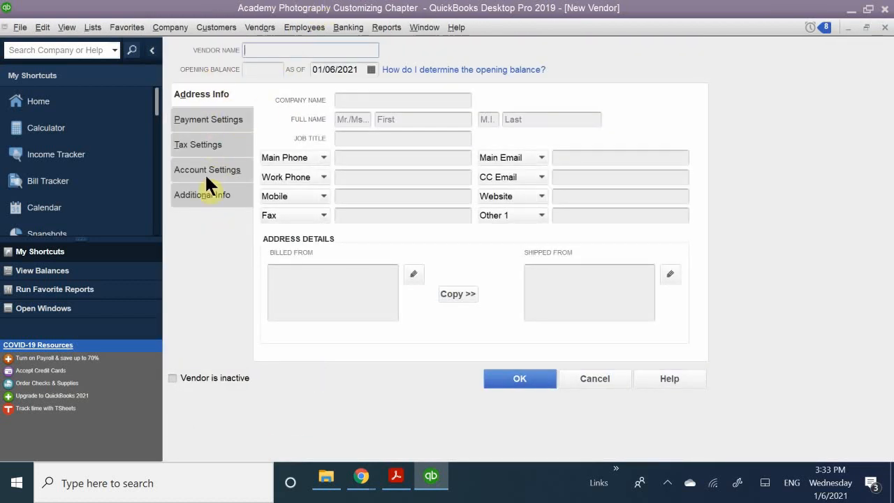
left_click(206, 195)
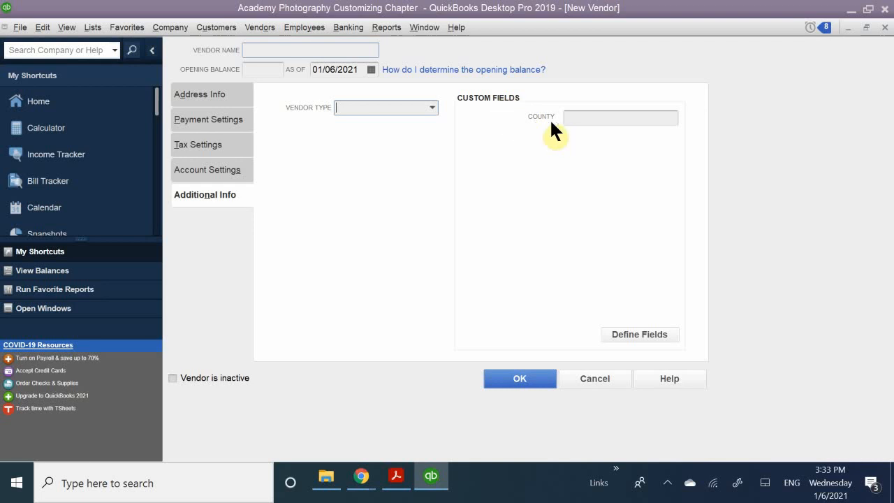
left_click(596, 121)
left_click(627, 333)
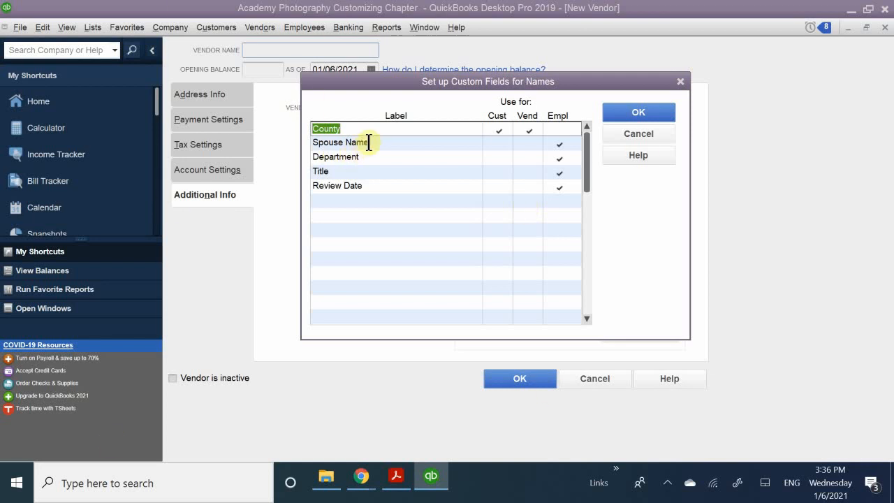
Add two custom field labels, Hobbies and Pets, below Review Date in the custom fields setup
left_click(335, 203)
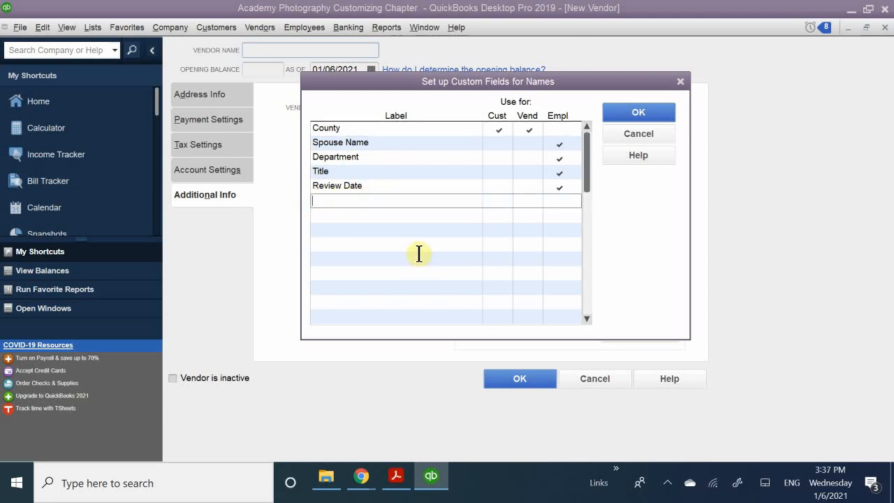
type("Hobbies")
left_click(370, 216)
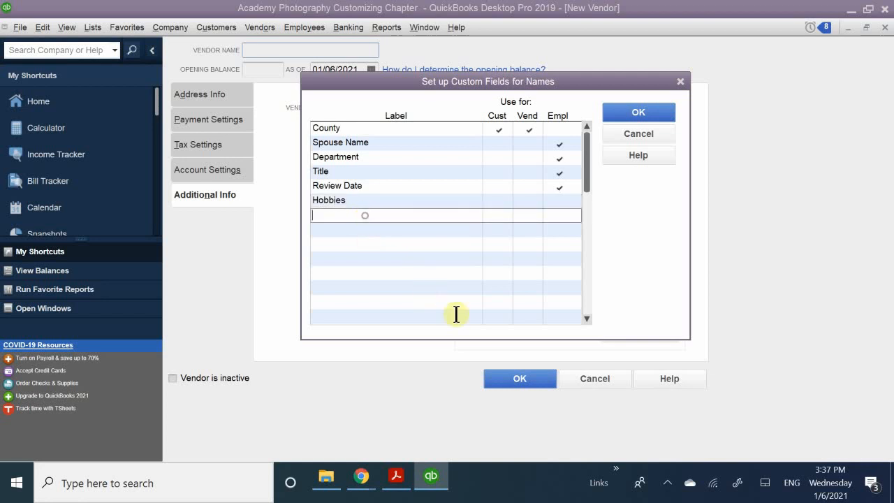
type("Pet")
type("w")
key("BackSpace")
type("s")
left_click(340, 233)
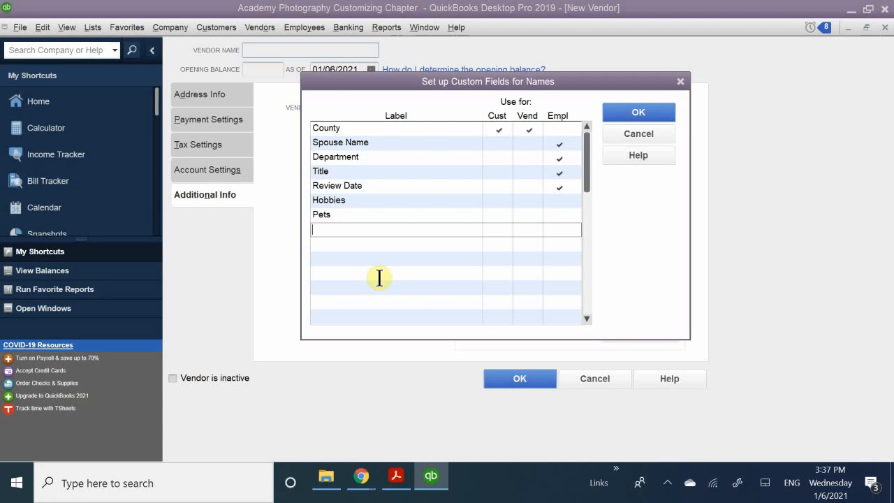
type("Dental")
key("BackSpace")
key("BackSpace")
key("BackSpace")
key("BackSpace")
key("BackSpace")
key("BackSpace")
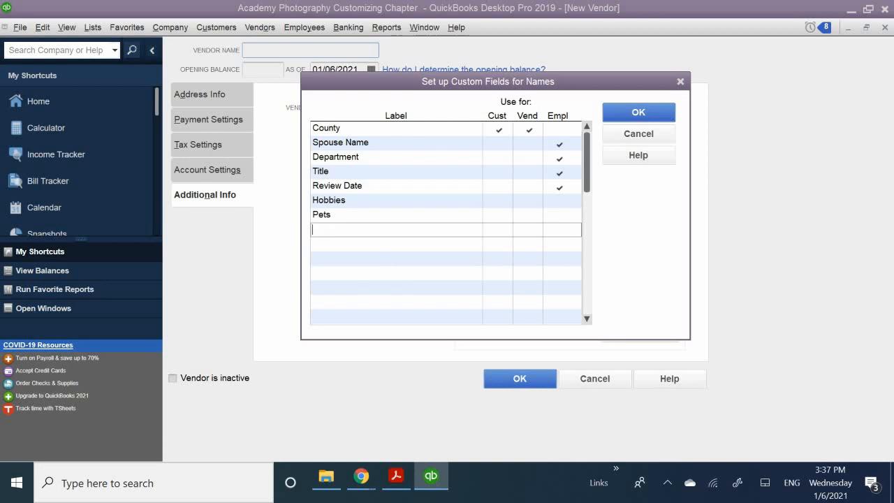
Add a custom field labelled Establishment Date below Pets
type("Establish")
type(" \\")
key("BackSpace")
type("h")
key("BackSpace")
key("BackSpace")
type("shment Date")
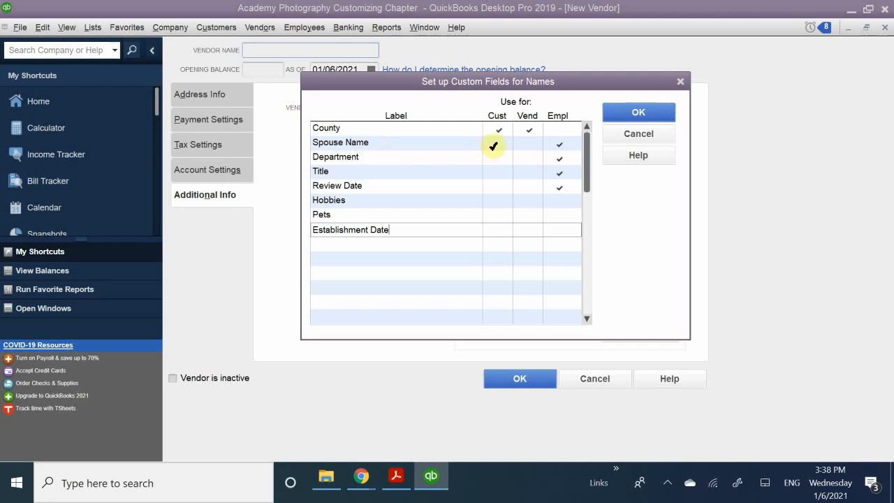
Enable Spouse Name for customers and vendors, Hobbies for customers, vendors and employees, Pets for vendors and employees, and Establishment Date for vendors
left_click(500, 140)
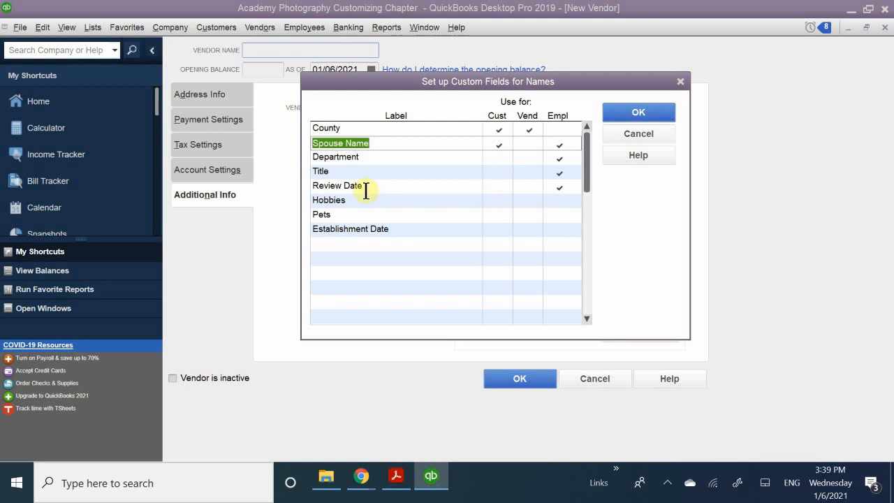
left_click(496, 199)
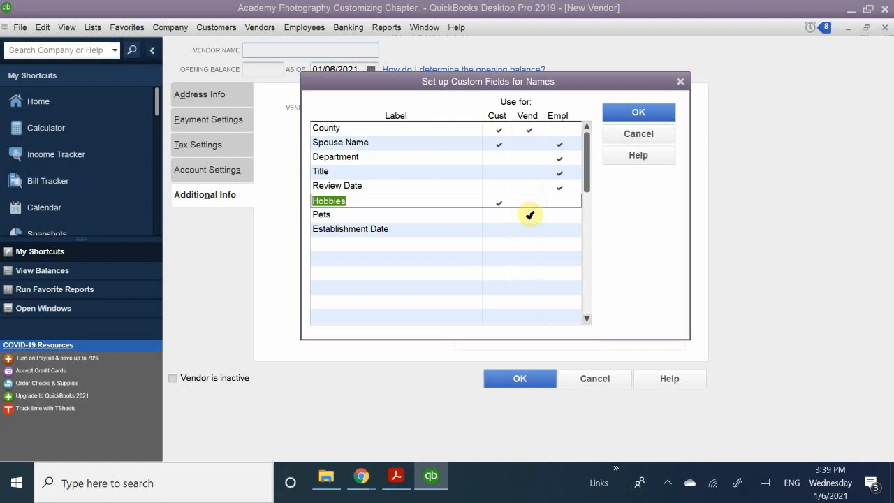
left_click(530, 218)
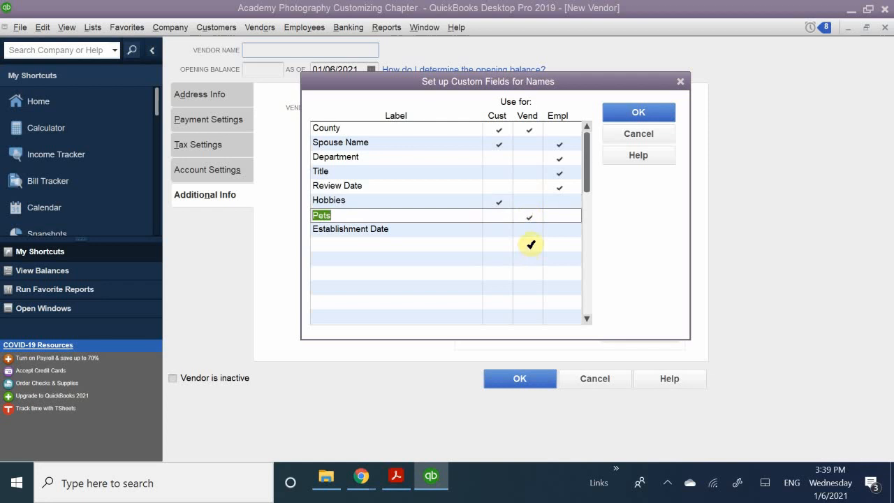
left_click(531, 204)
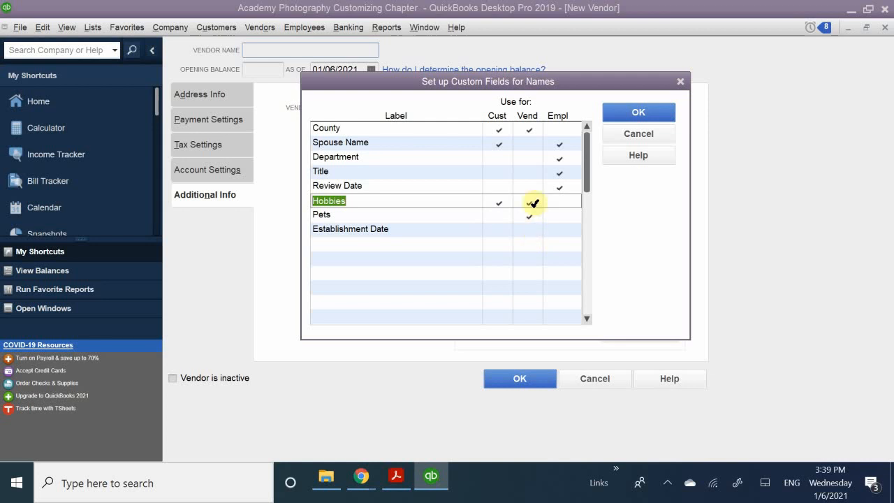
left_click(531, 144)
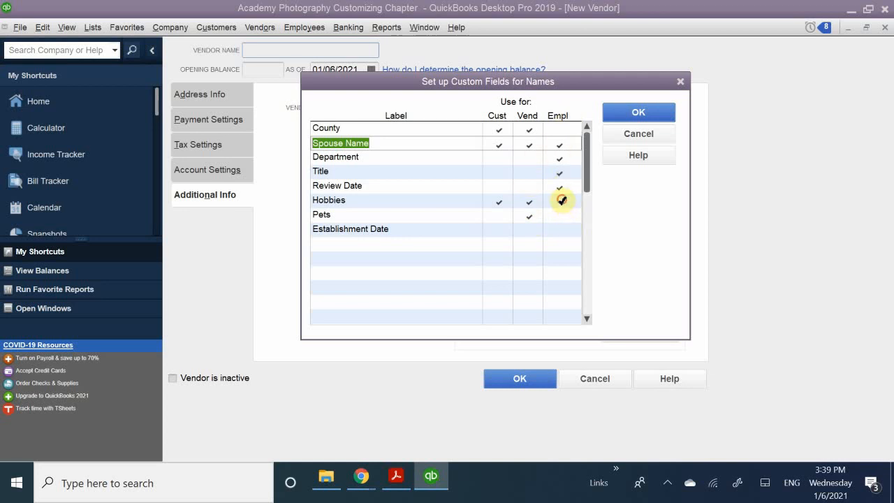
left_click(559, 202)
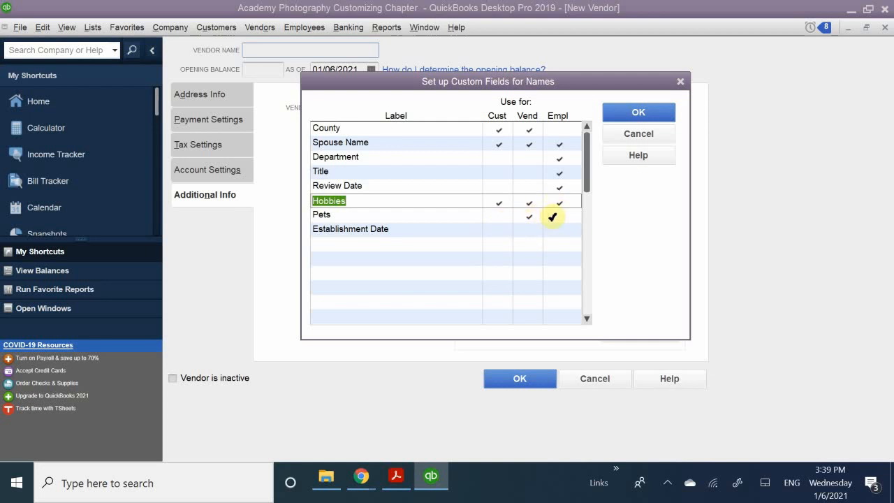
left_click(559, 217)
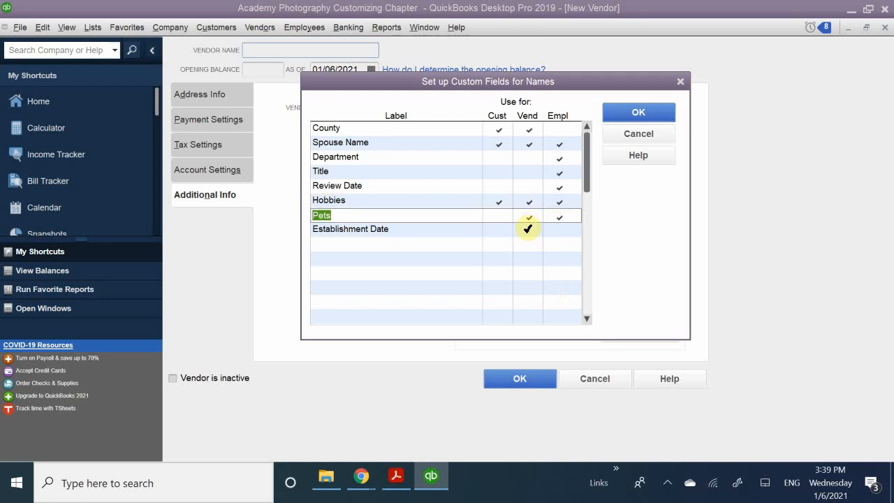
left_click(528, 232)
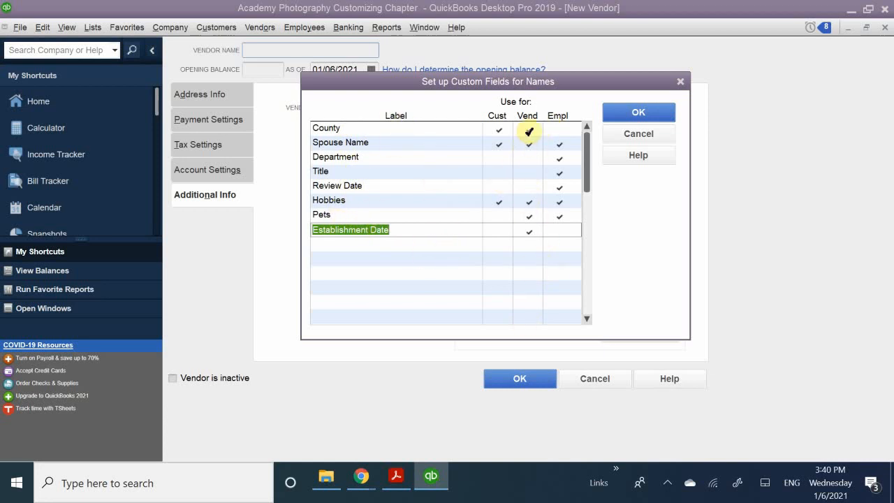
Save the custom field setup, and close the blank new vendor form and the Vendor Center
left_click(624, 111)
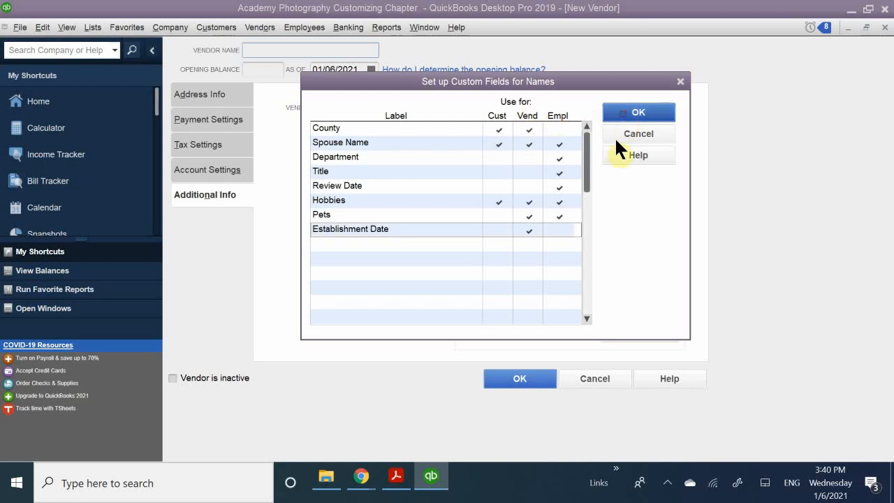
left_click(451, 190)
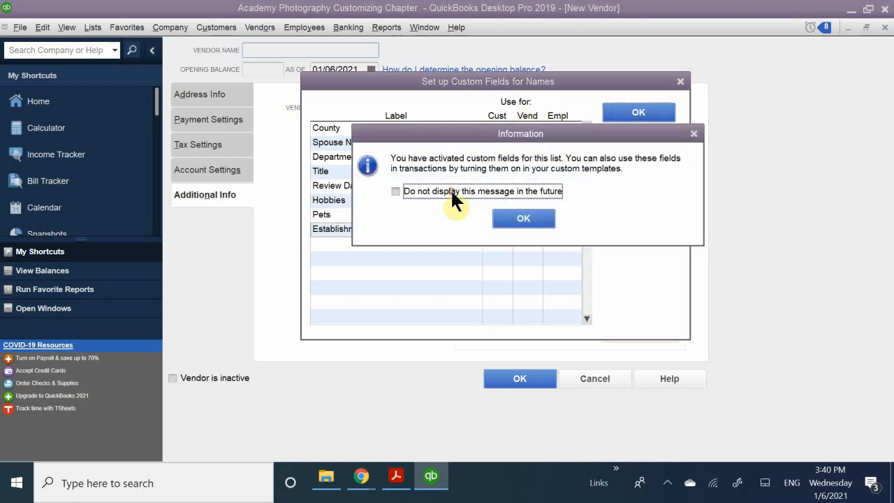
left_click(517, 218)
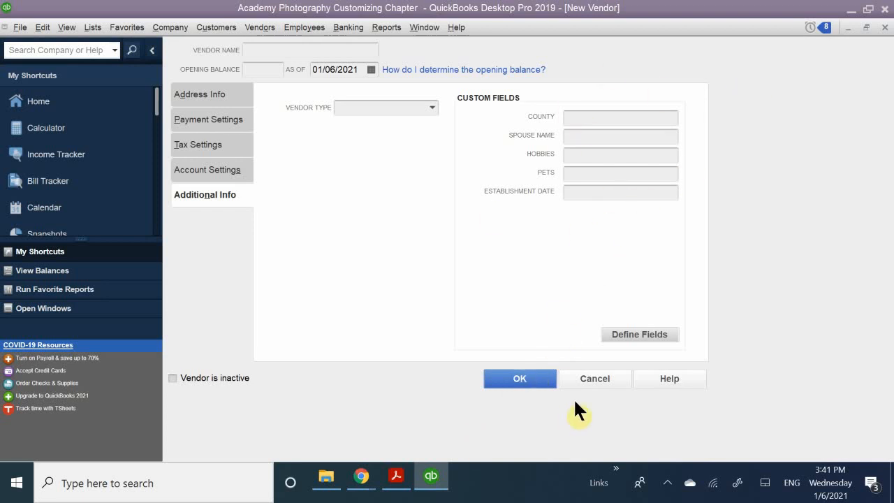
left_click(595, 377)
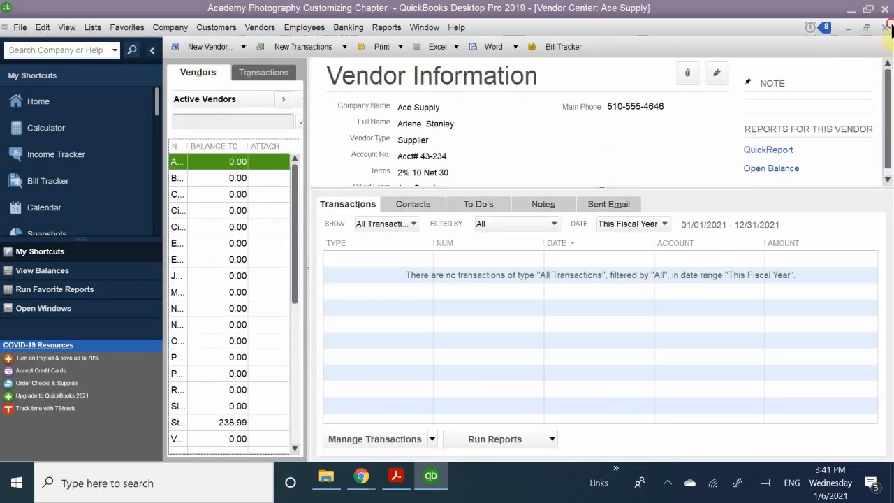
left_click(885, 28)
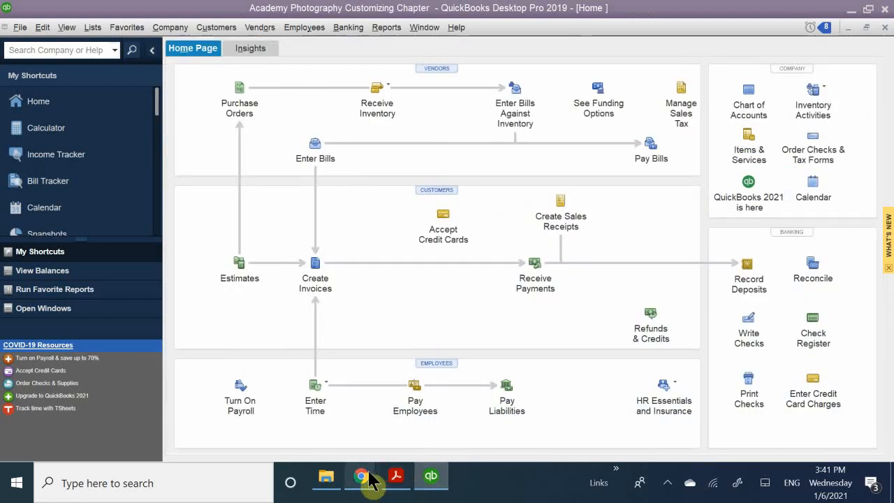
Switch to the QB CH 7 PDF in Acrobat Reader and read the Modifying Sales Form Templates steps on page 222, including Figure 7-31
mouse_move(361, 486)
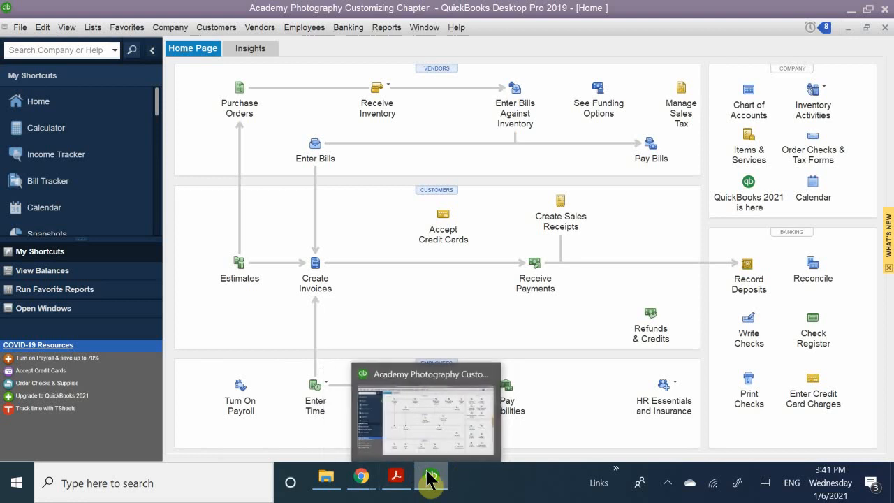
left_click(408, 433)
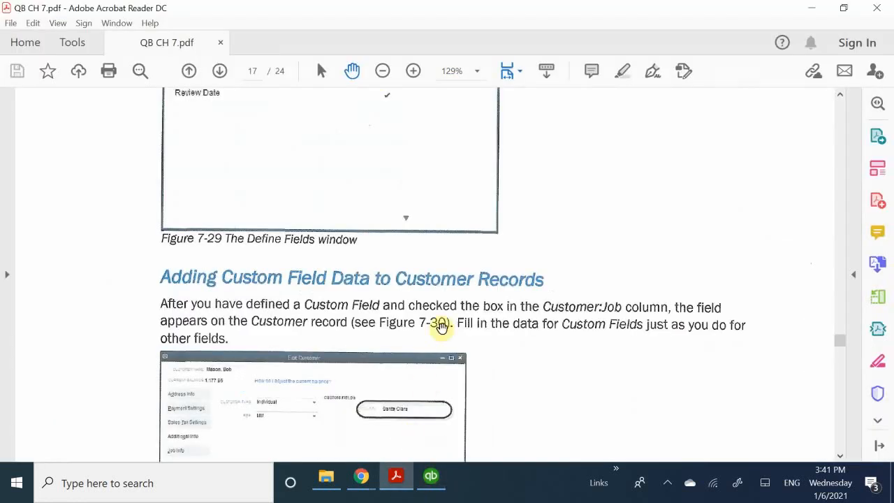
scroll(447, 322, "down", 4)
scroll(450, 319, "down", 7)
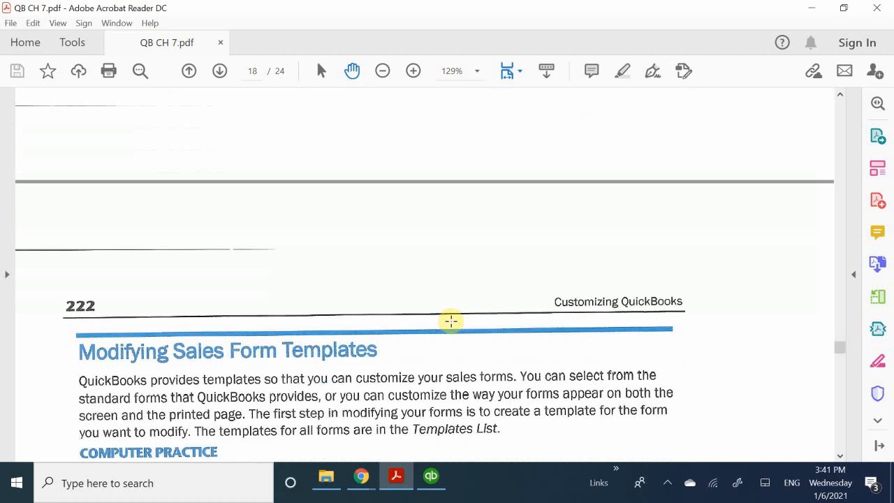
scroll(451, 321, "down", 3)
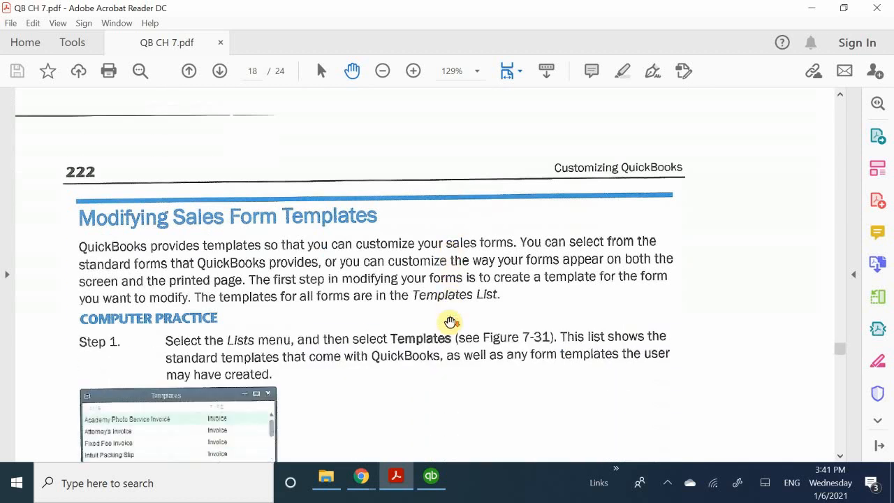
scroll(451, 321, "down", 4)
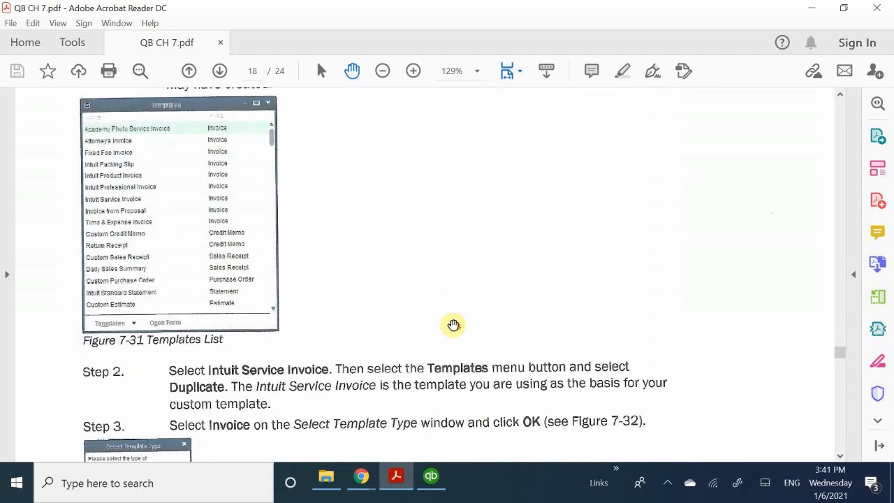
scroll(452, 324, "up", 1)
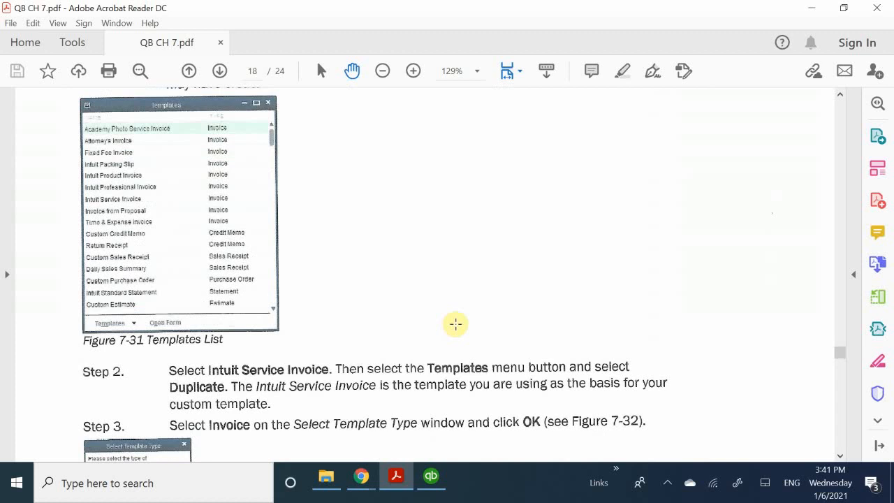
scroll(455, 323, "up", 4)
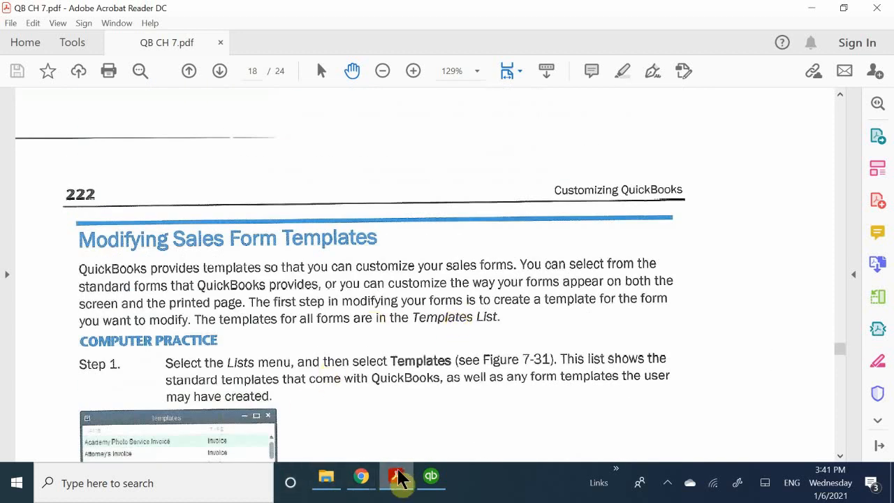
Switch to QuickBooks and open the Templates list
mouse_move(434, 485)
left_click(438, 438)
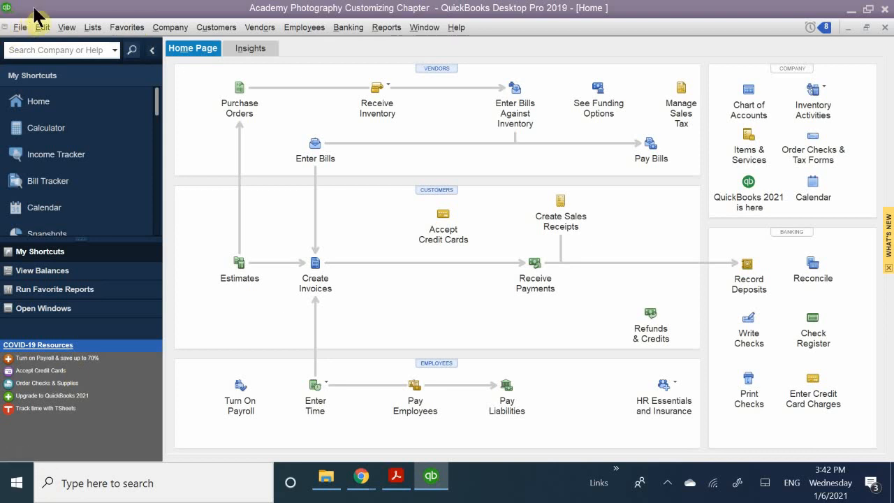
left_click(92, 30)
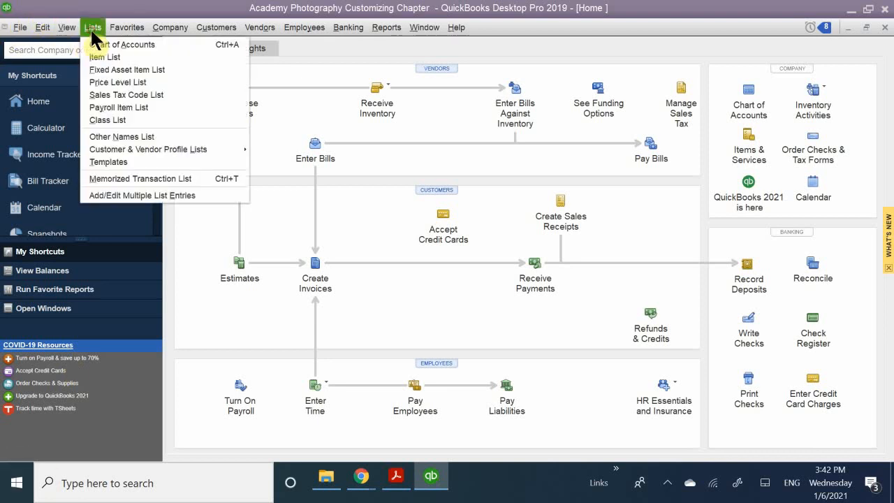
left_click(133, 168)
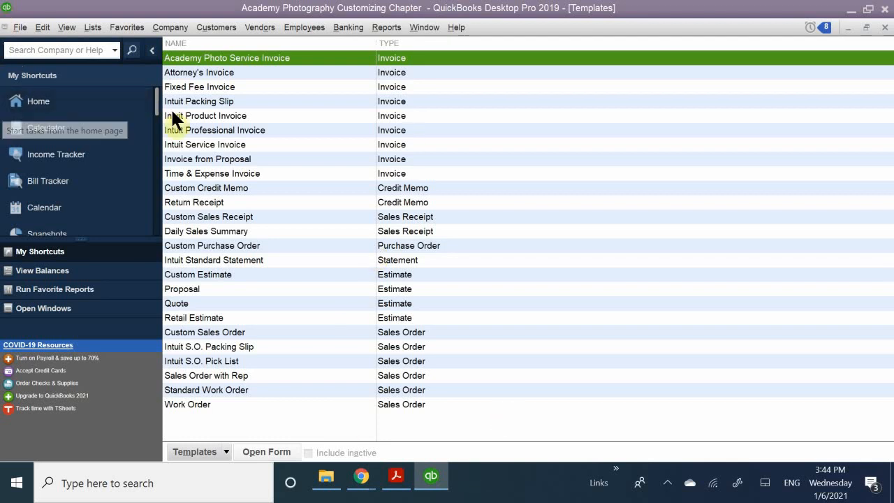
Duplicate the Intuit Product Invoice template as an Invoice type template
left_click(225, 122)
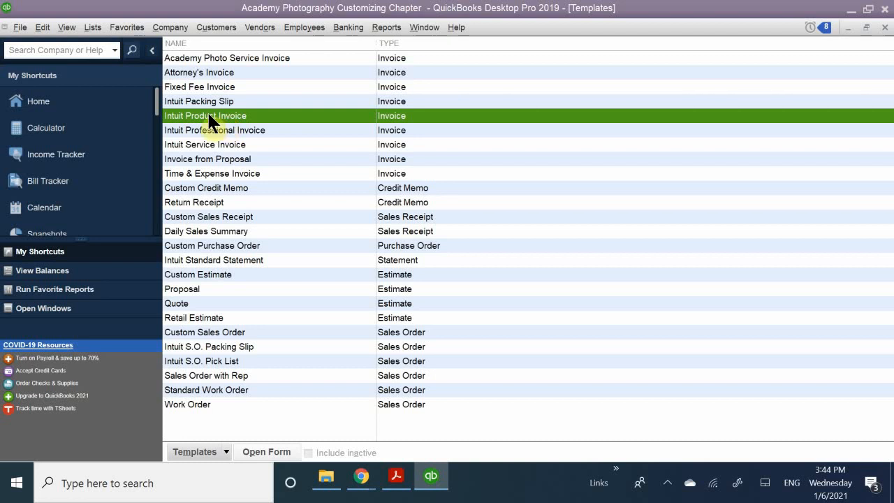
right_click(208, 115)
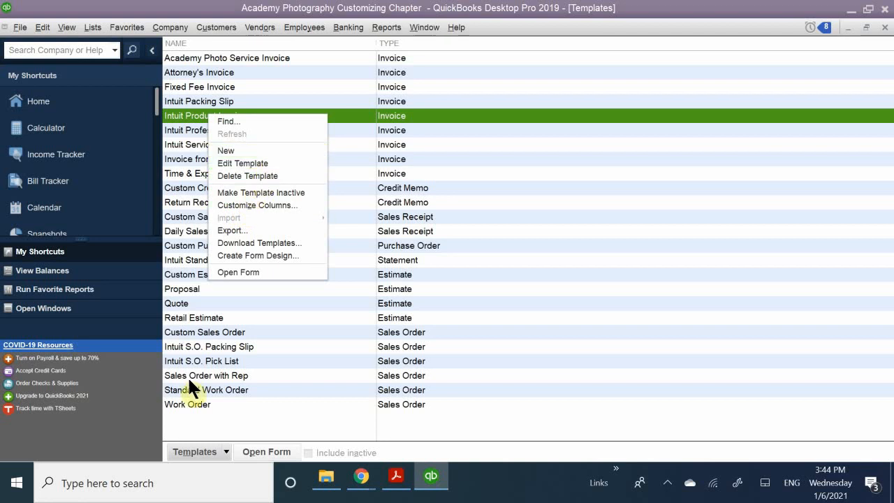
left_click(223, 454)
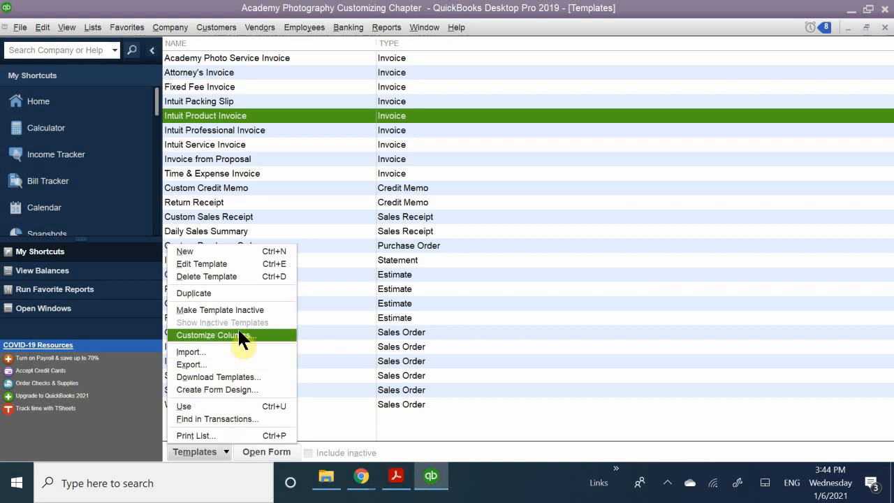
left_click(227, 294)
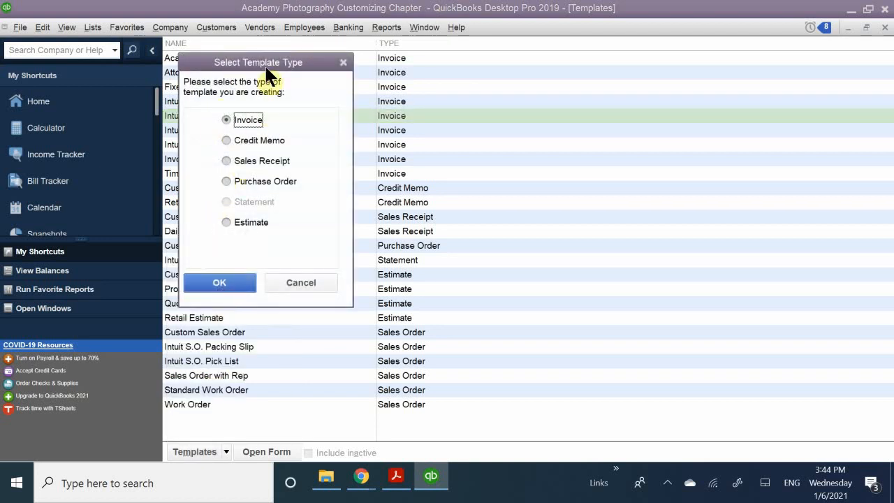
left_click_drag(253, 60, 376, 65)
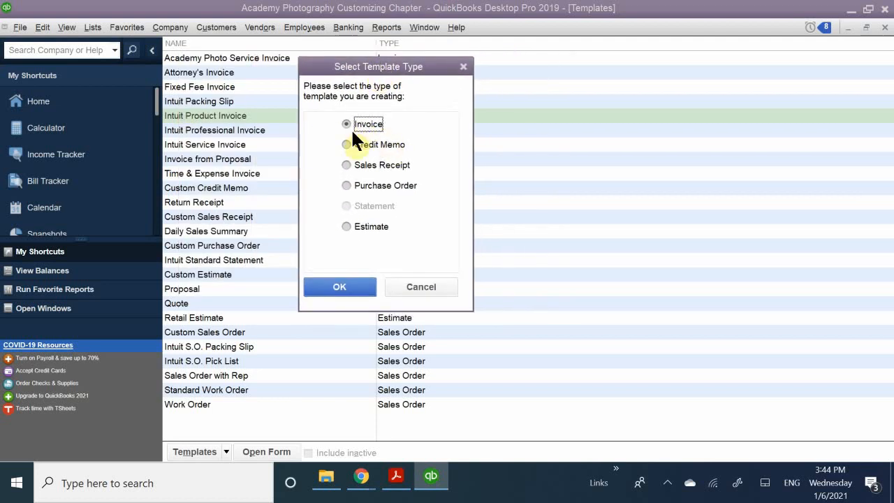
left_click(340, 281)
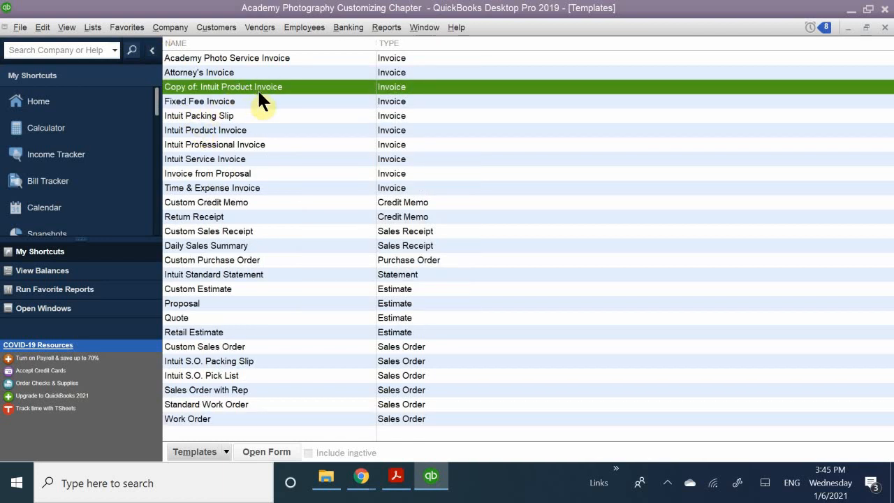
Open the copy of the Intuit Product Invoice template for editing in Basic Customization
left_click(180, 101)
left_click(199, 91)
right_click(242, 97)
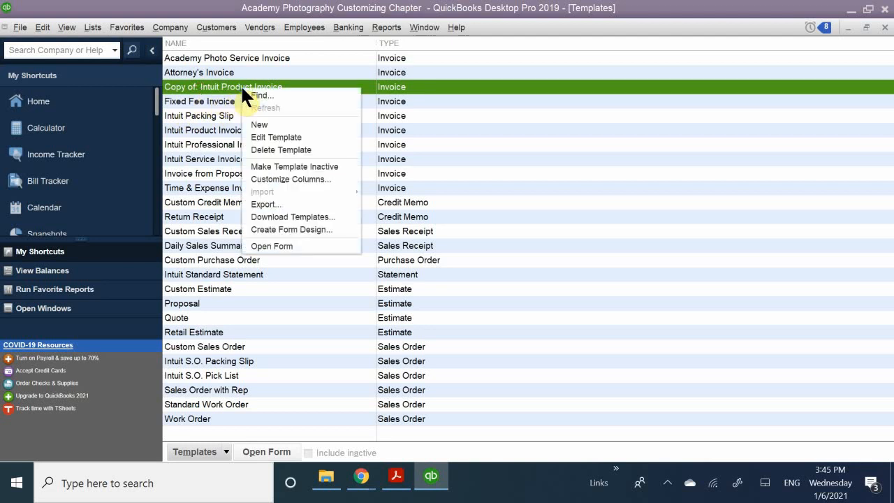
left_click(293, 130)
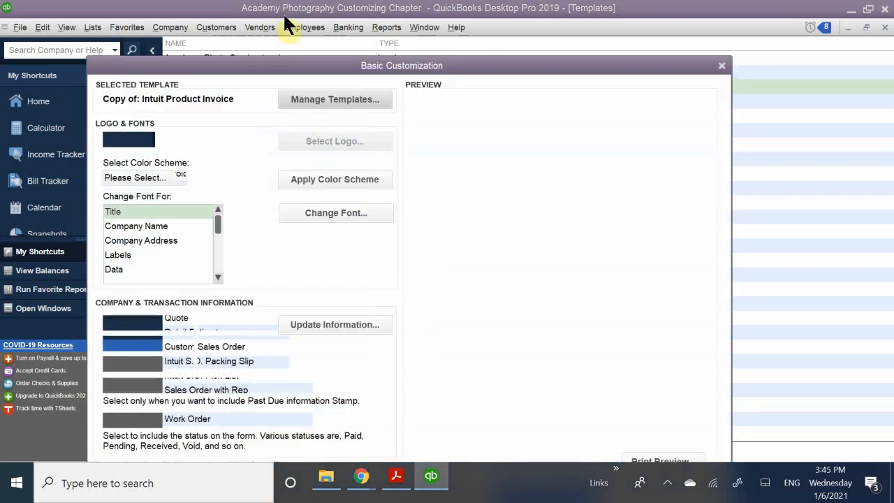
left_click_drag(246, 64, 341, 43)
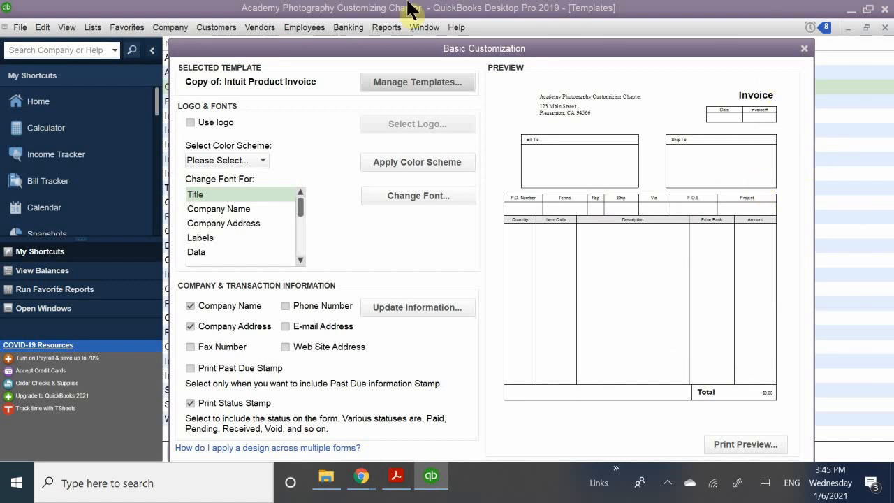
Rename the copied invoice template as Academy Photography Invoice through Manage Templates
left_click(383, 84)
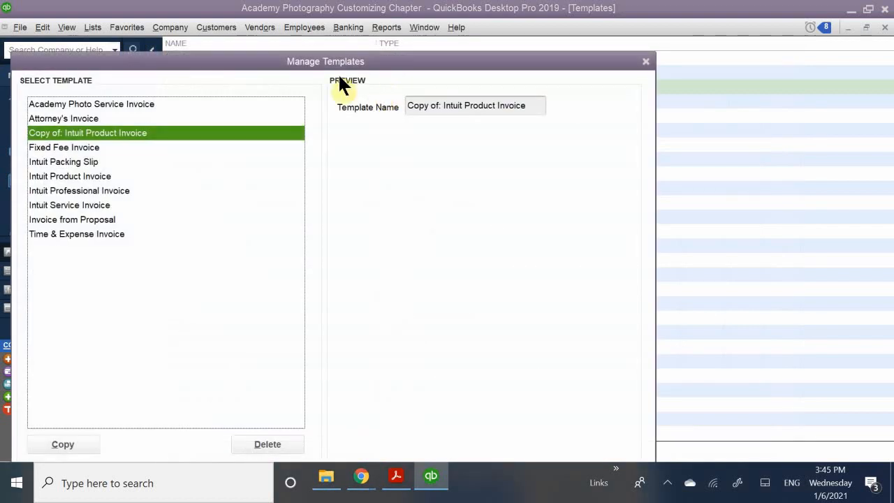
left_click_drag(276, 61, 366, 62)
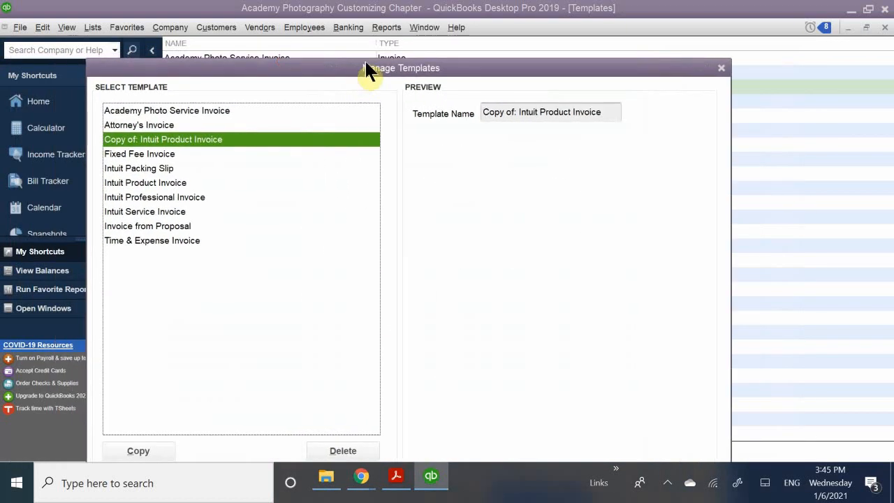
left_click(621, 105)
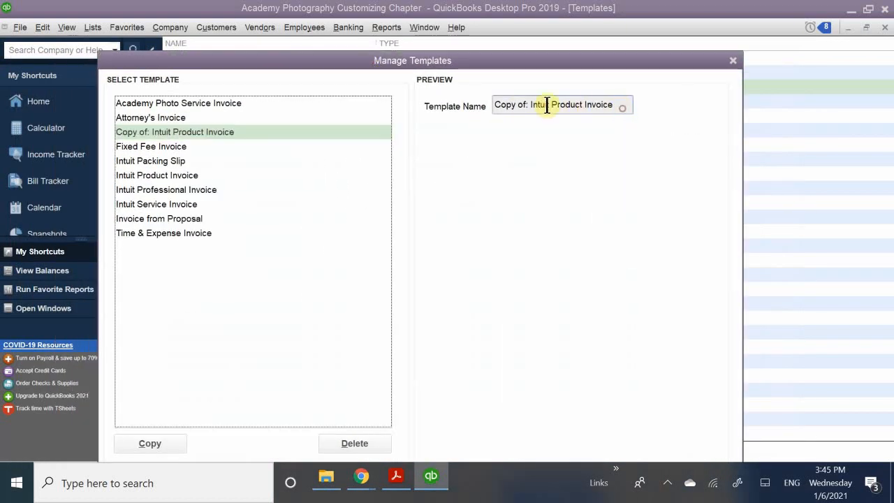
key("BackSpace")
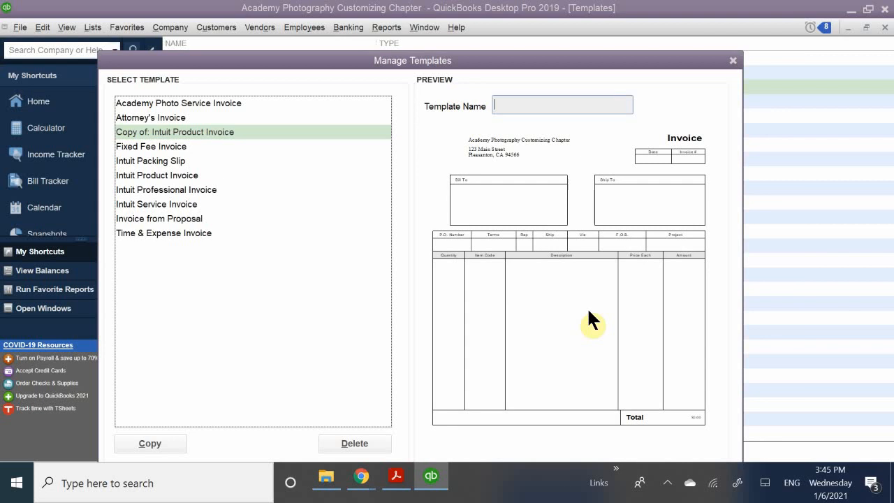
type("Acaden")
key("BackSpace")
type("mu")
key("BackSpace")
type("y Photography Invoi")
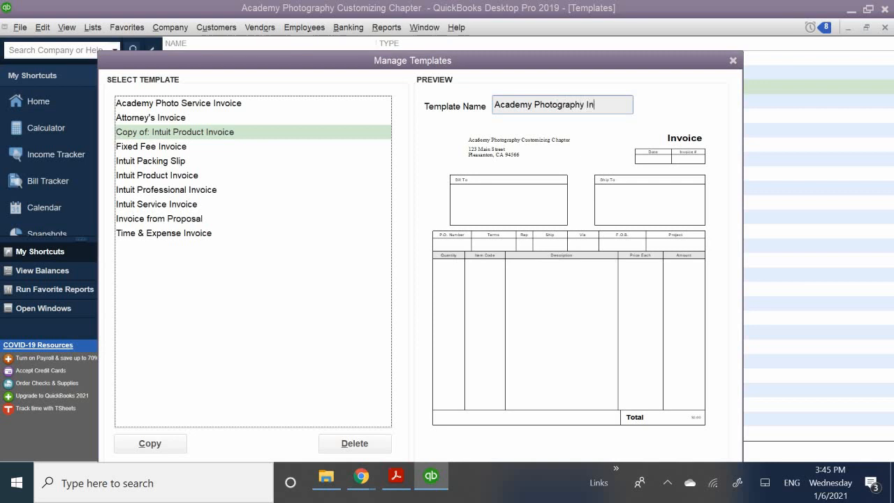
key("BackSpace")
type("oice")
left_click_drag(355, 57, 369, 26)
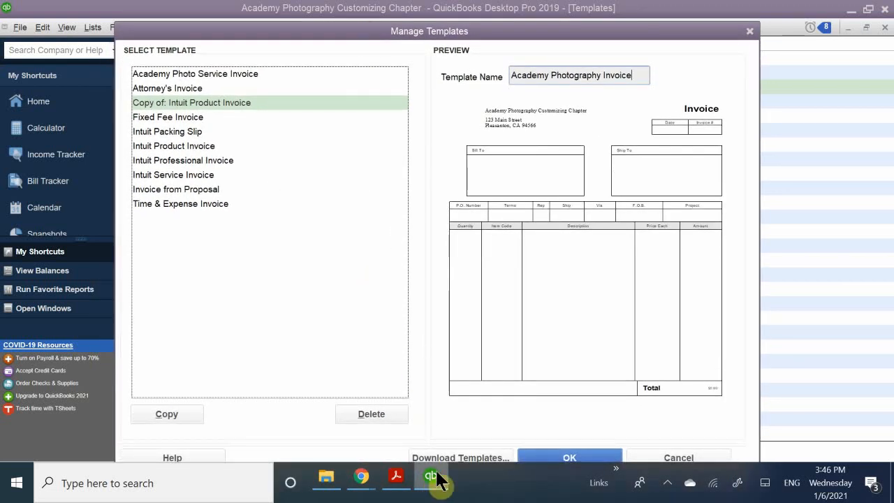
left_click(569, 459)
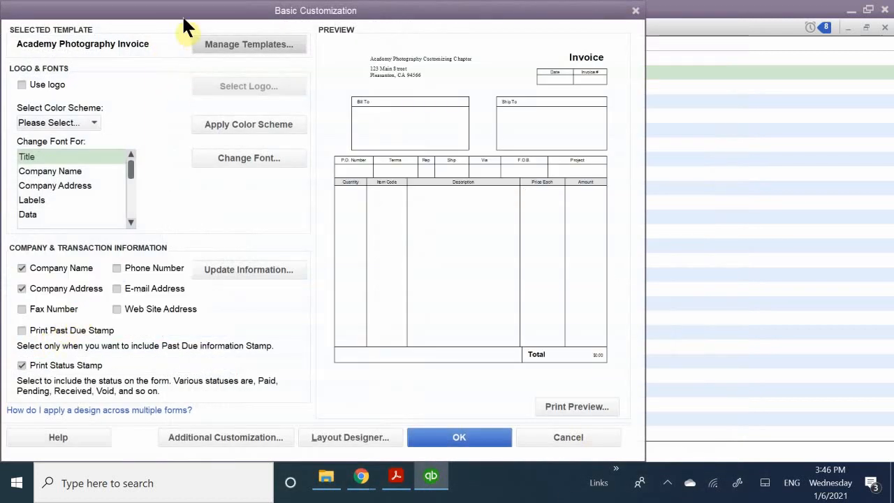
Add the logo image from the QuickBooks_2018_Classroom_Files folder to the invoice template and accept copying it to the company's images folder
left_click(237, 10)
left_click_drag(347, 14, 512, 36)
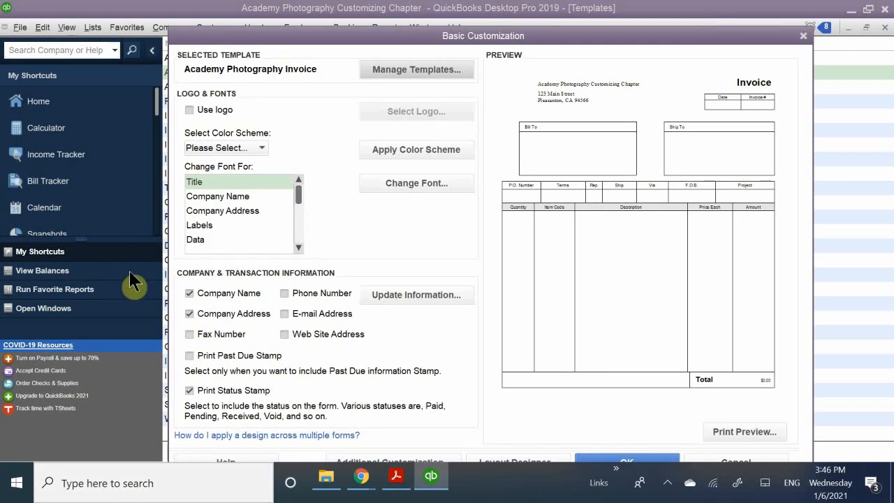
left_click(221, 111)
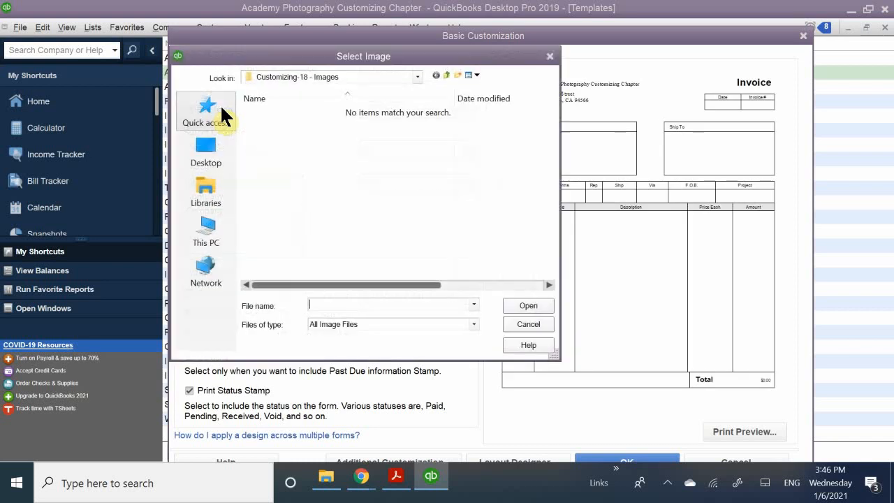
left_click(292, 76)
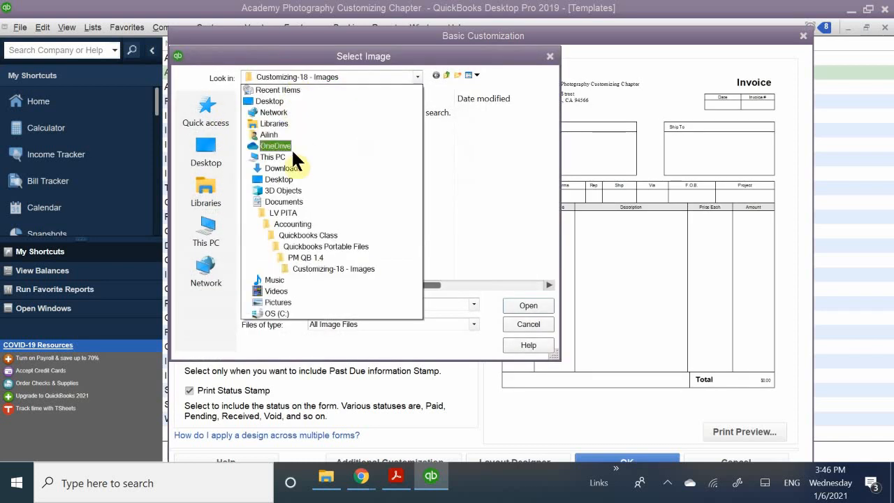
left_click(298, 246)
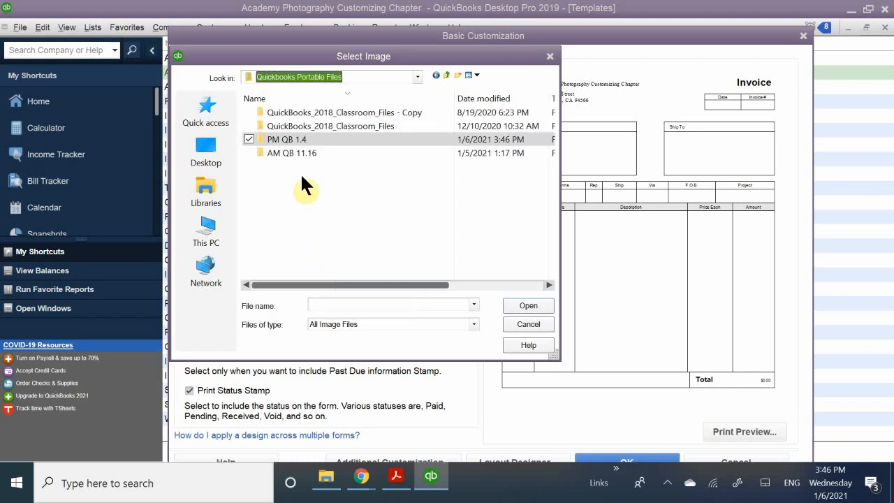
double_click(305, 127)
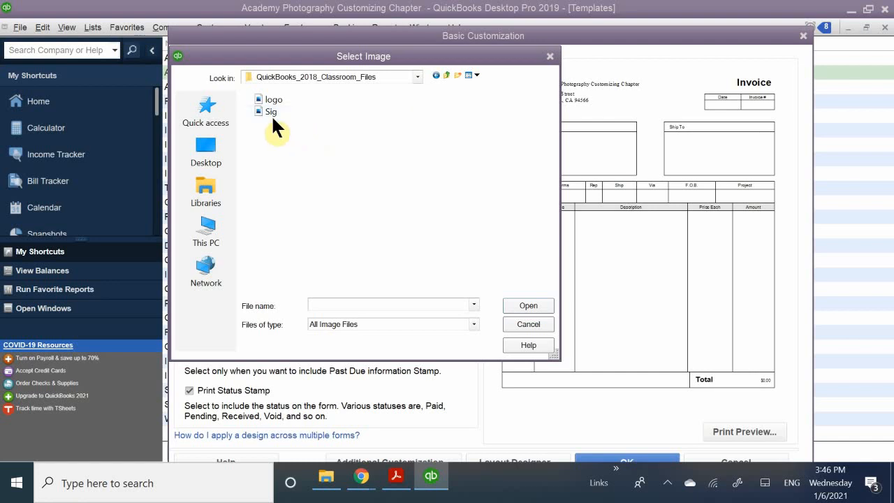
double_click(274, 98)
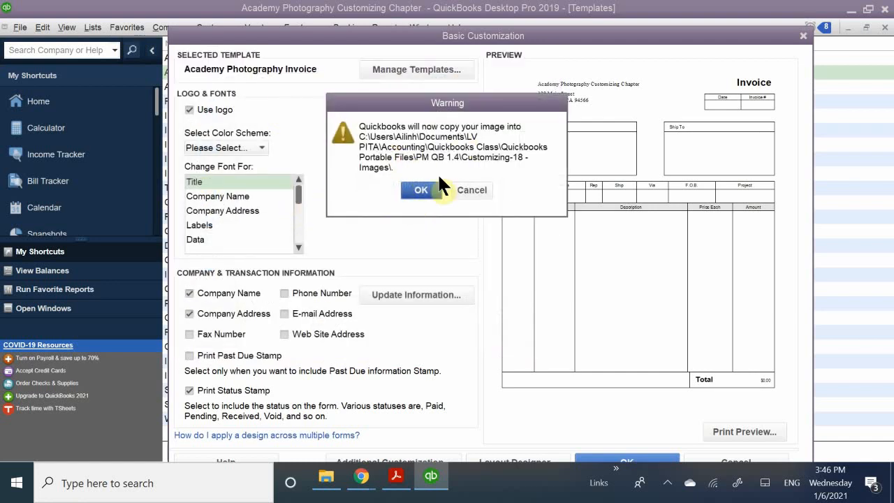
left_click(411, 183)
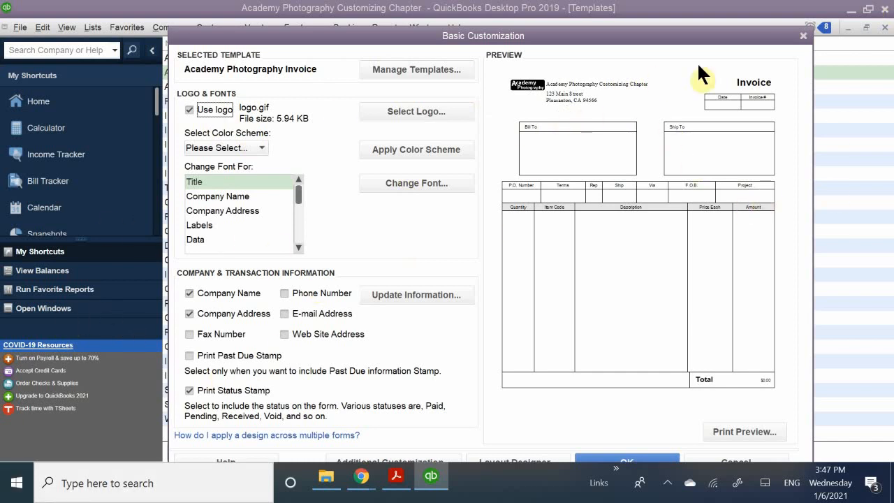
Try the Maroon color scheme on the Academy Photography Invoice template
left_click(236, 148)
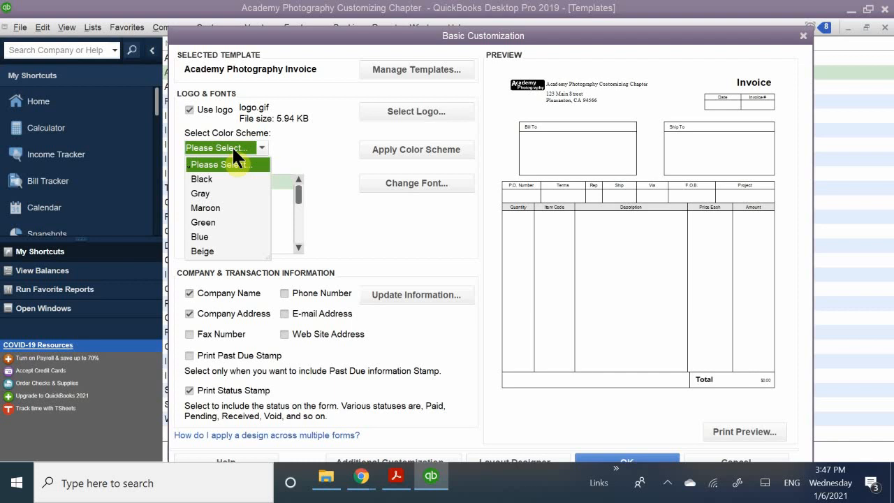
left_click(205, 207)
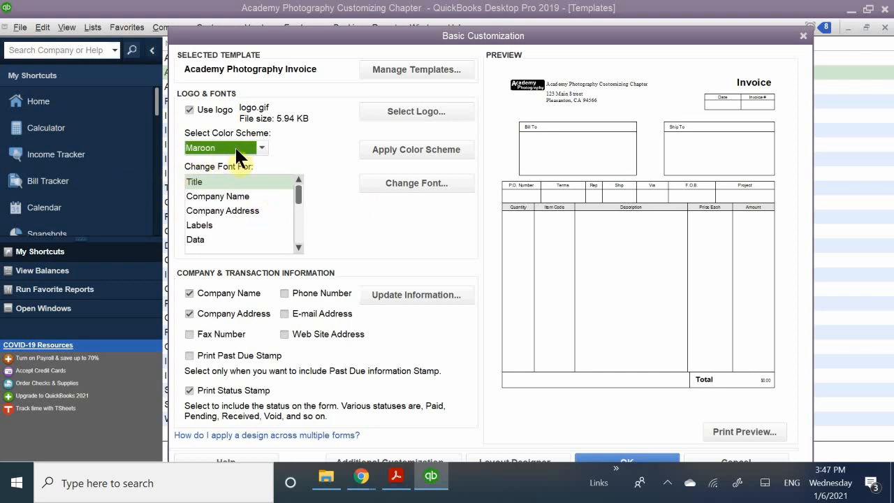
left_click(394, 149)
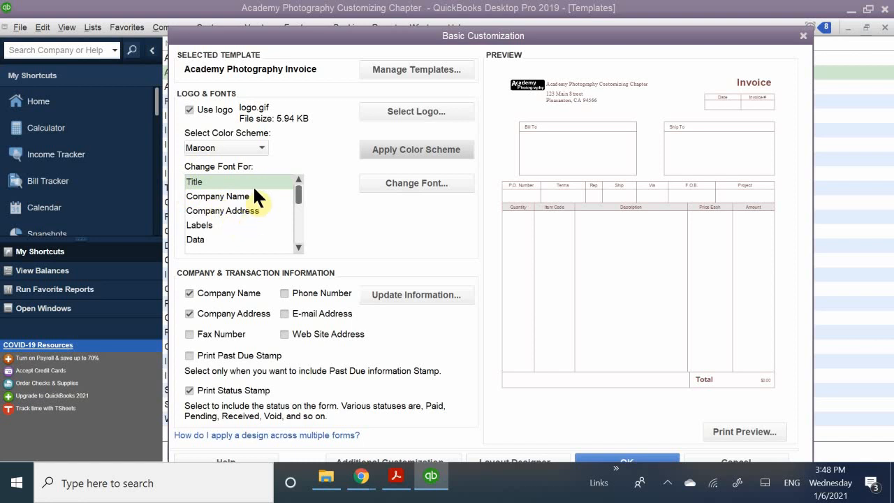
Apply the Black color scheme to the Academy Photography Invoice template
left_click(264, 148)
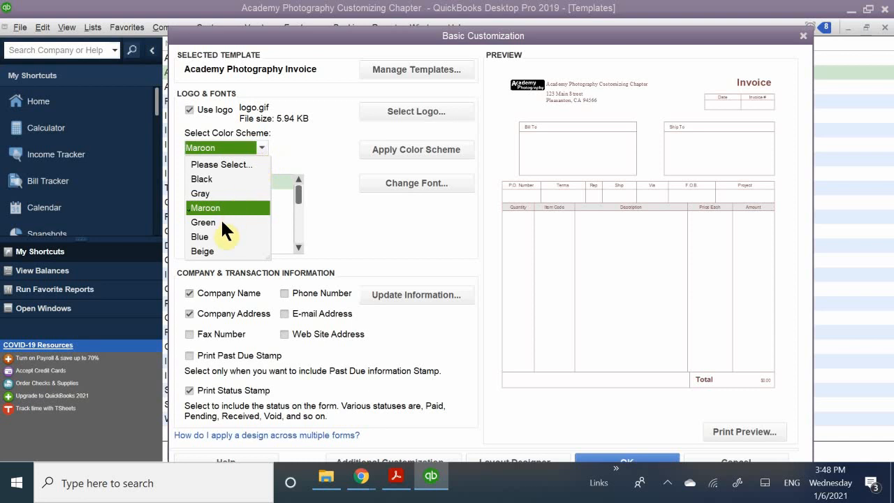
left_click(210, 178)
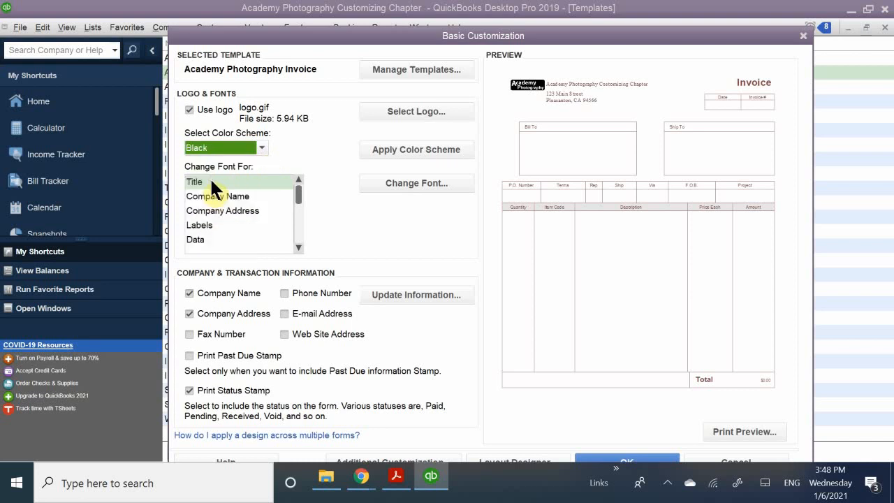
left_click(405, 149)
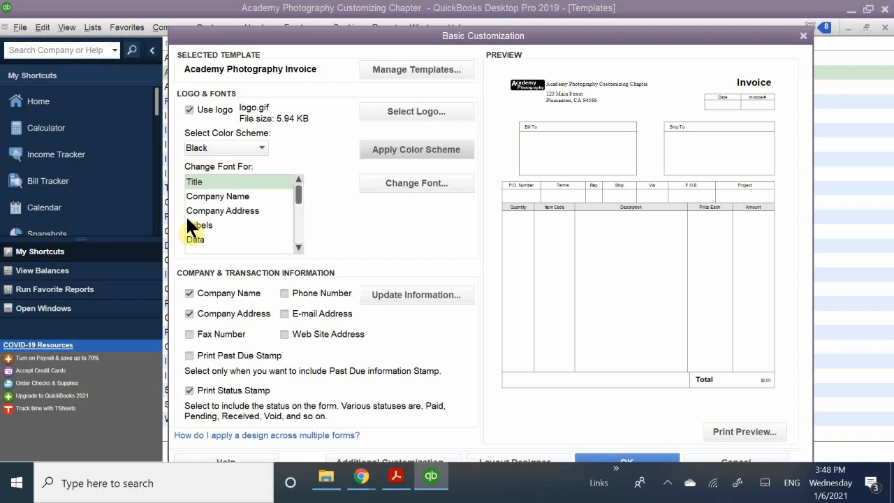
Change the company name font on the invoice template to Showcard Gothic, size 26, in Maroon
left_click(222, 197)
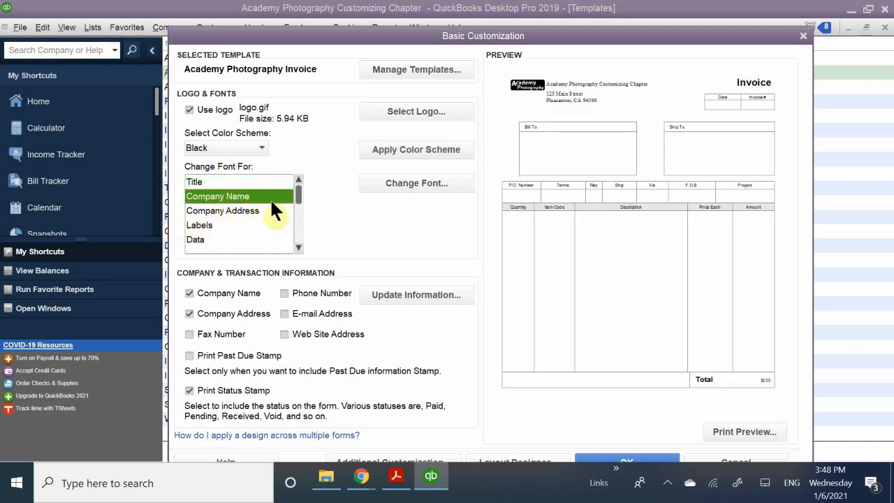
left_click(392, 180)
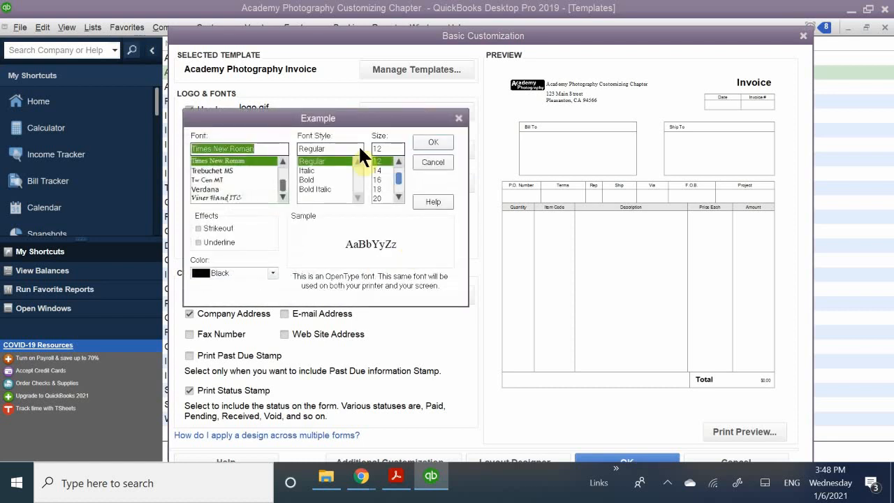
left_click_drag(334, 118, 405, 71)
scroll(289, 132, "down", 3)
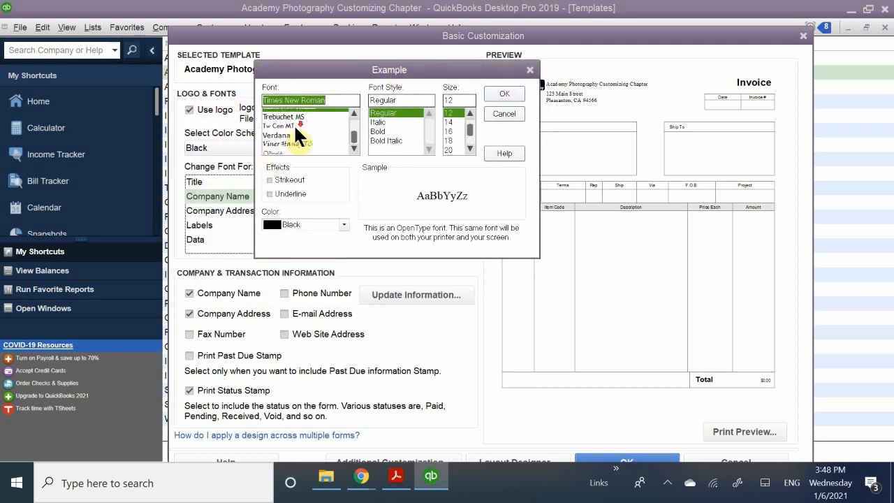
scroll(290, 143, "up", 5)
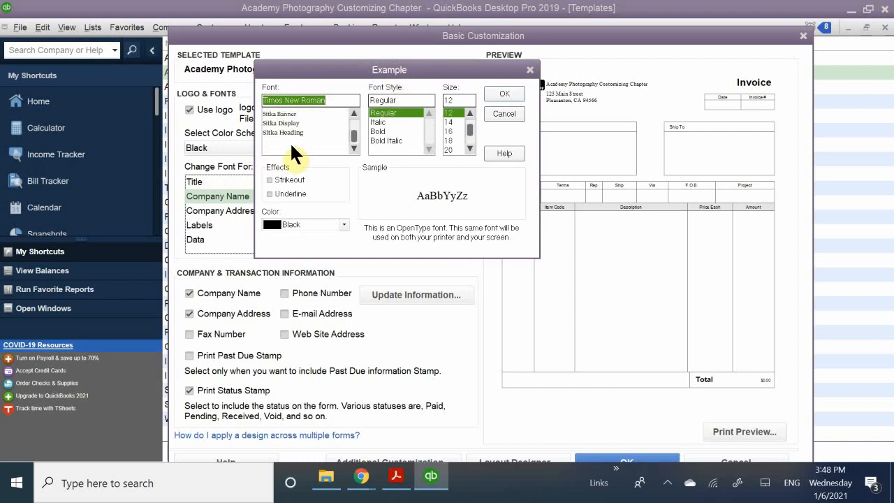
scroll(295, 134, "down", 4)
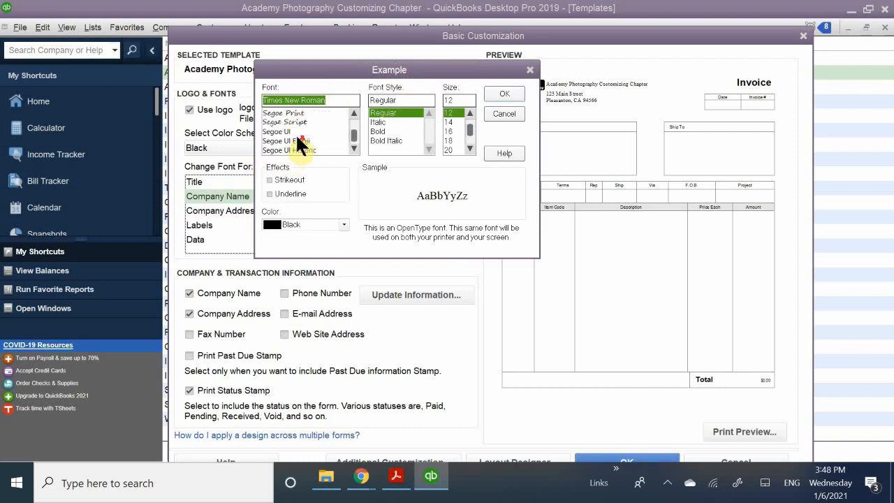
left_click(301, 112)
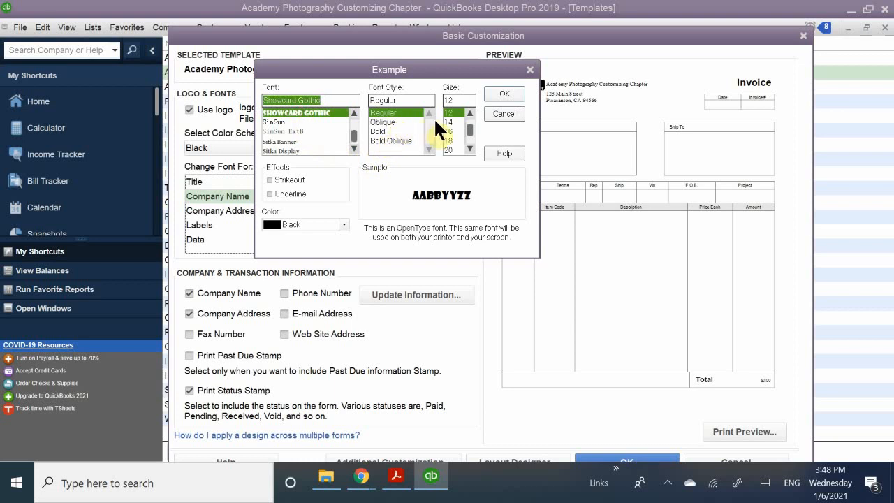
double_click(469, 148)
left_click(449, 149)
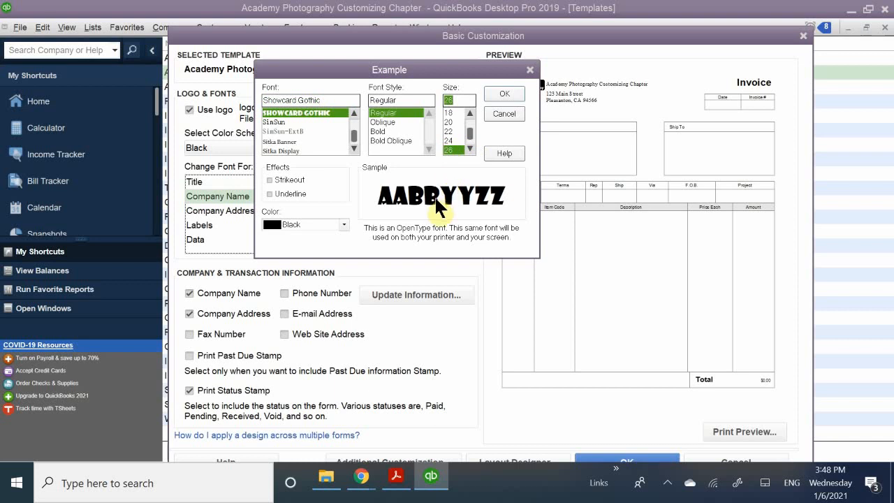
left_click(273, 225)
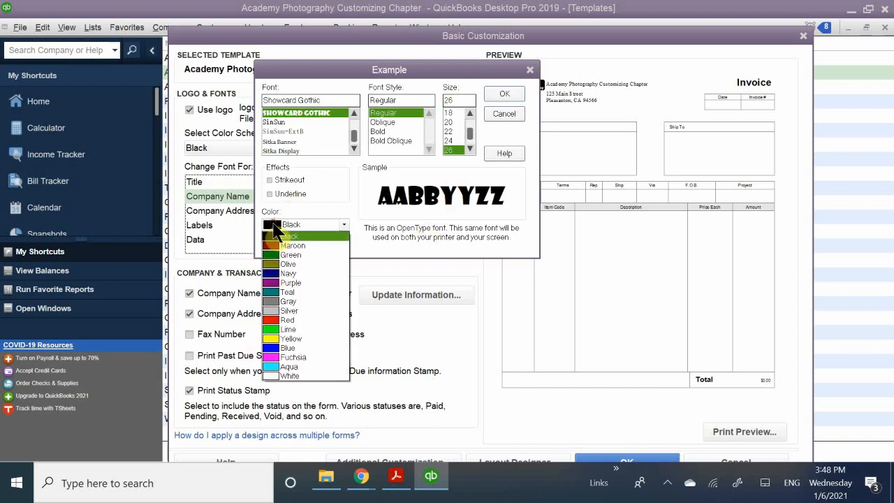
left_click(310, 245)
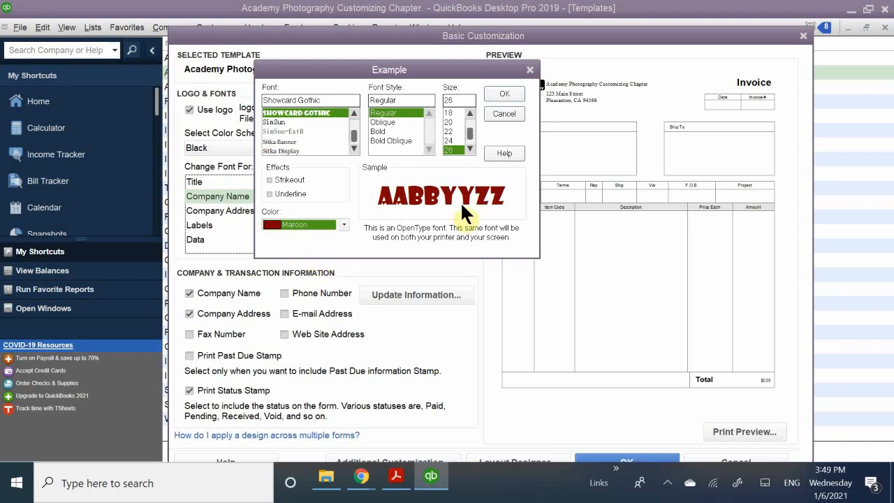
left_click(506, 90)
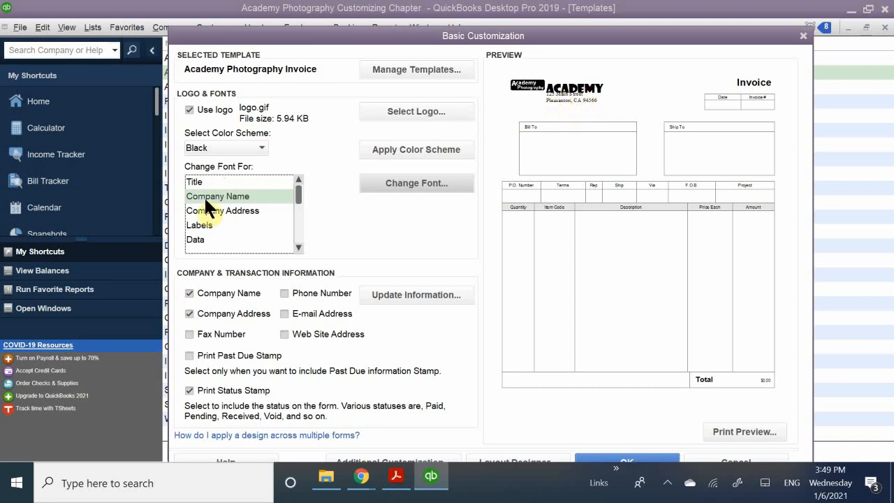
Try again to apply the Maroon color to the company name font
left_click(384, 182)
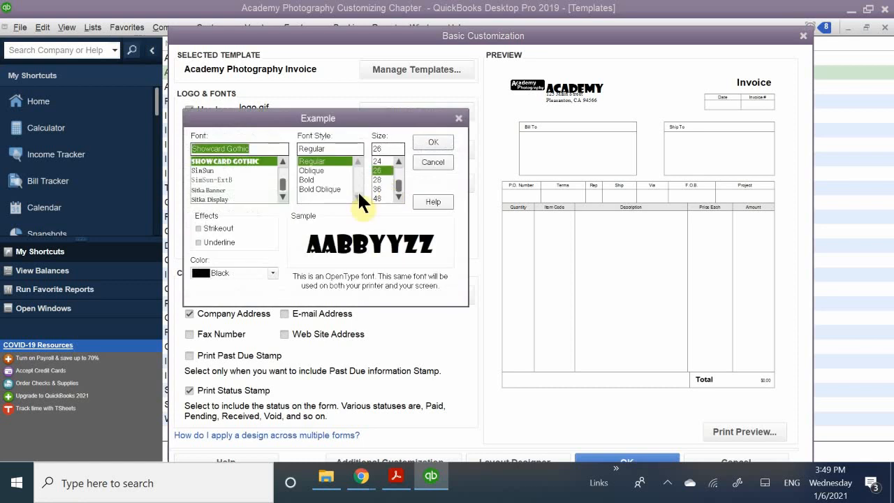
left_click(230, 272)
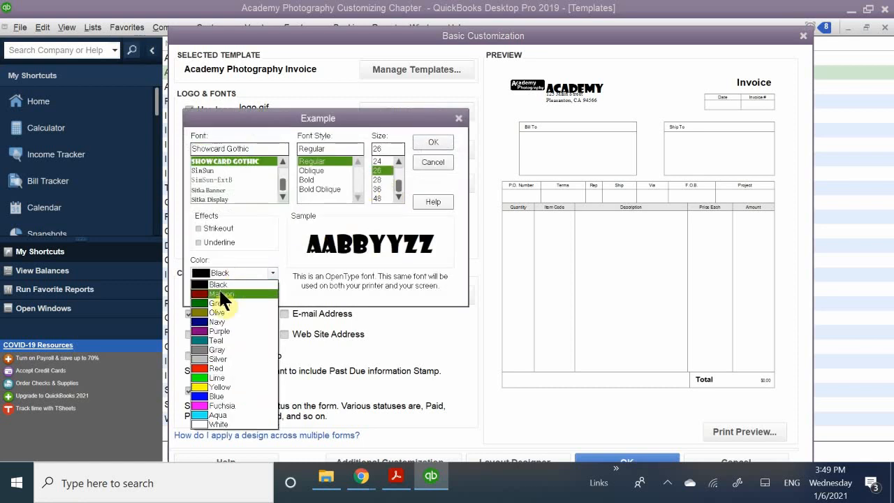
left_click(218, 294)
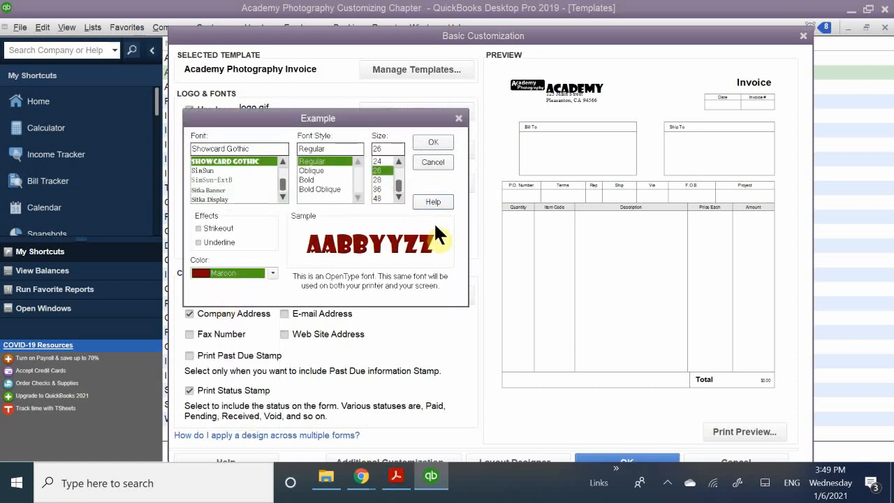
left_click(433, 143)
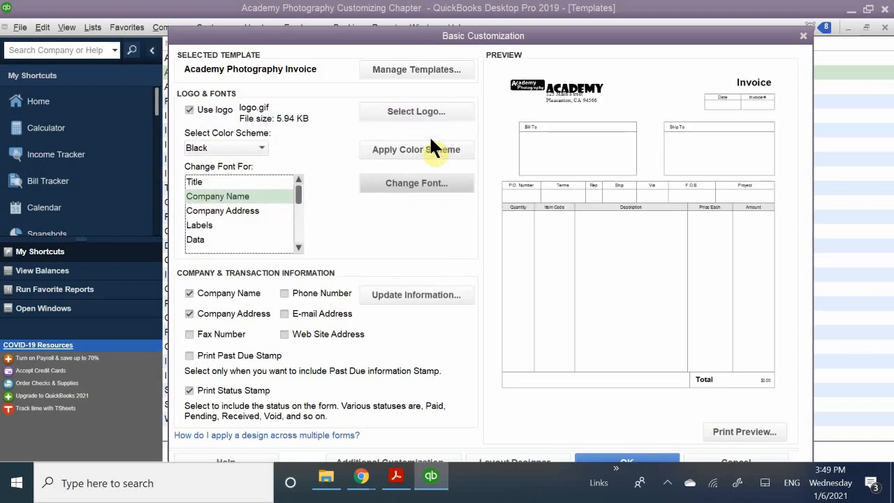
left_click(402, 185)
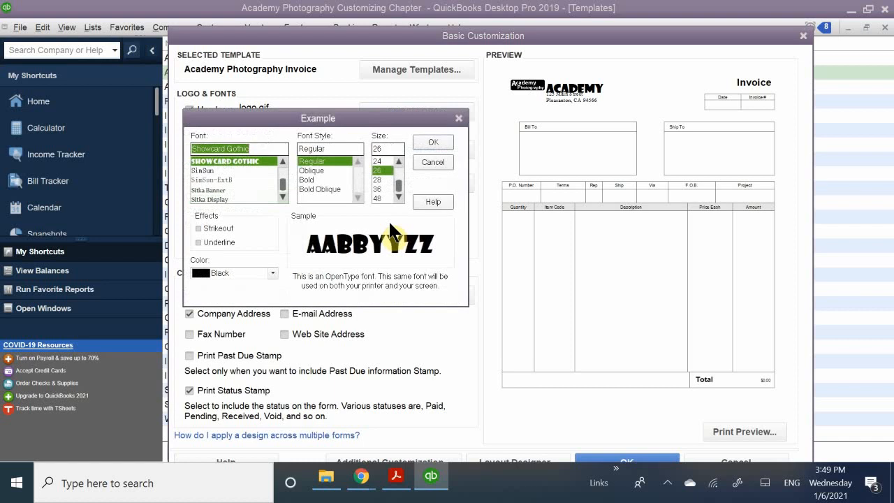
left_click(231, 272)
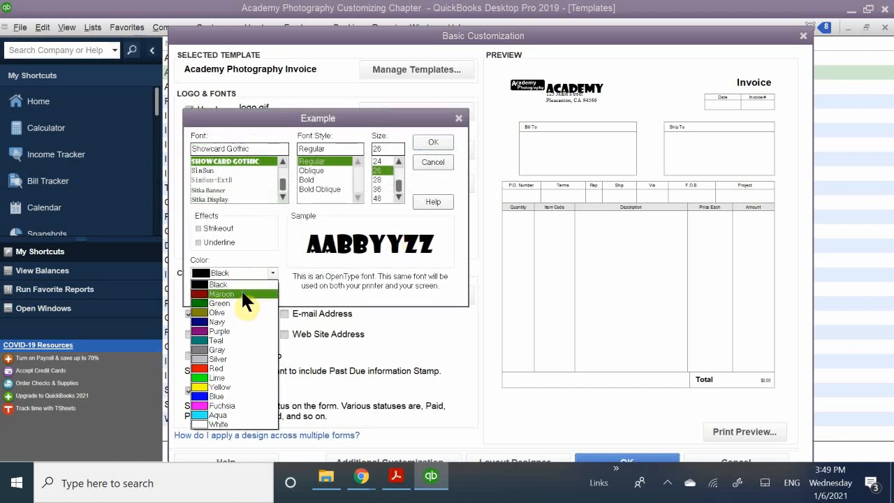
left_click(241, 293)
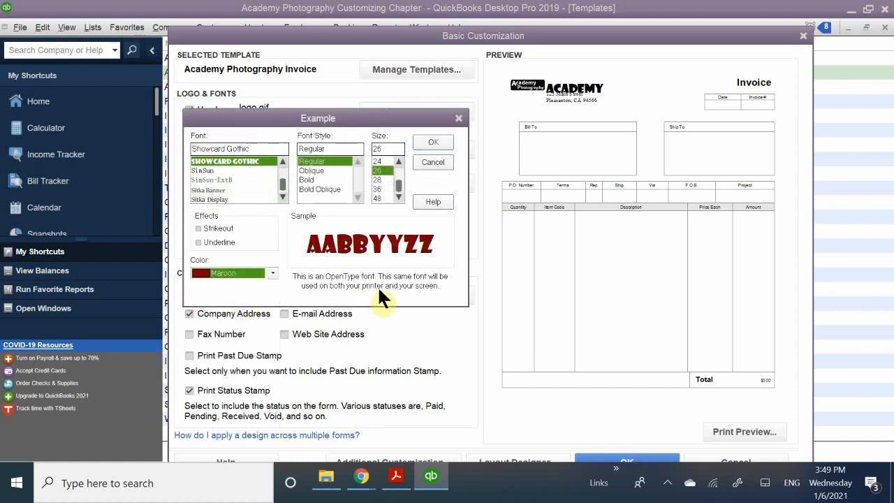
left_click(433, 143)
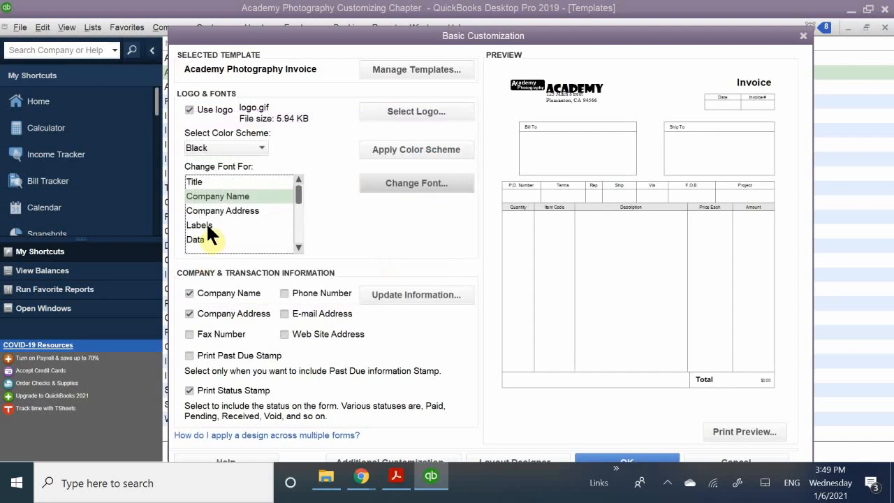
Set the font size of the invoice title to 28
left_click(230, 182)
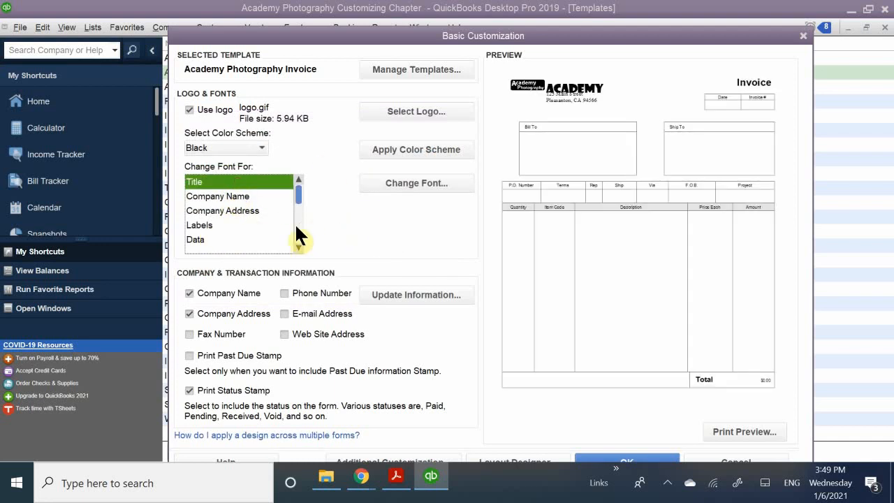
left_click(386, 184)
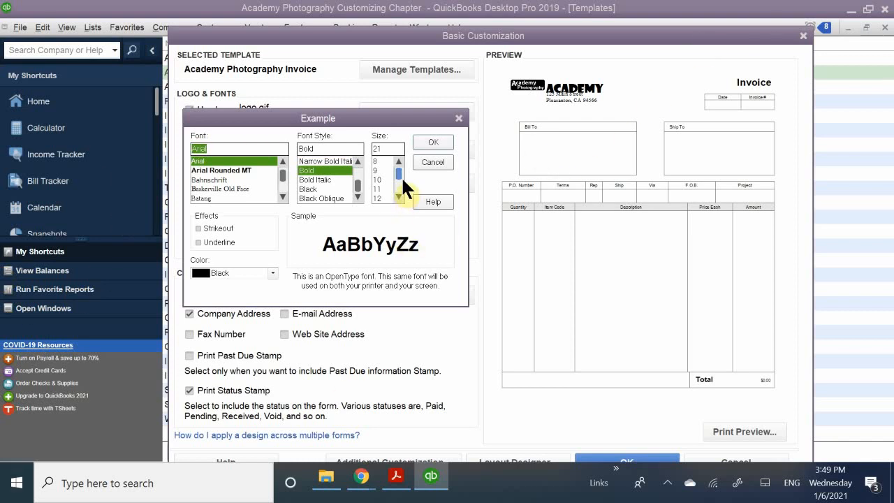
mouse_move(395, 176)
left_mouse_down()
mouse_move(393, 199)
mouse_move(389, 180)
left_mouse_up()
left_click(378, 179)
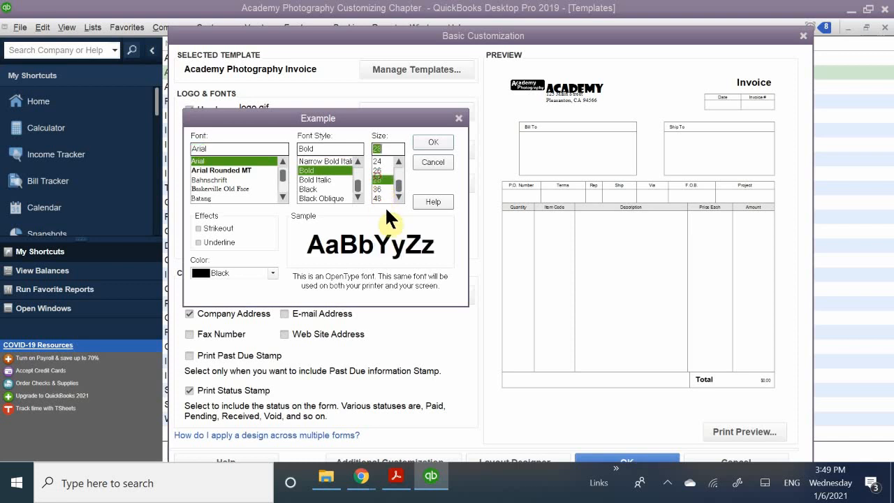
left_click(434, 138)
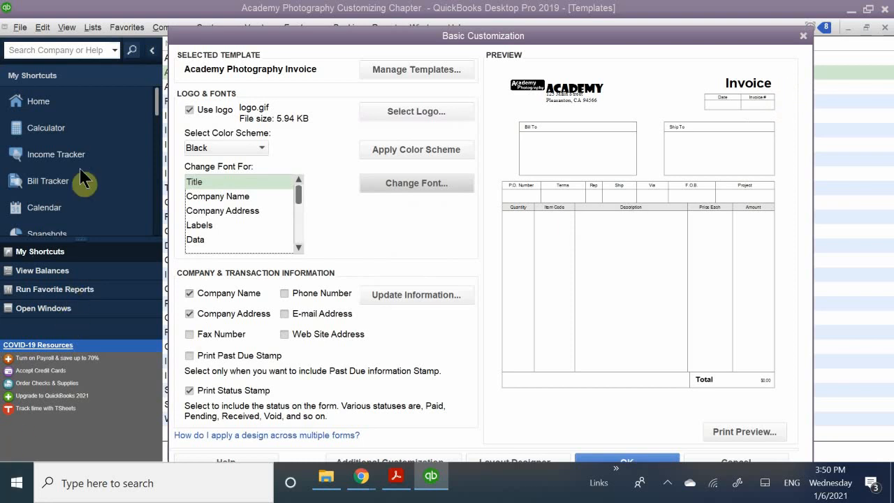
Reduce the company name's font size to 22
scroll(252, 213, "down", 1)
scroll(256, 218, "down", 1)
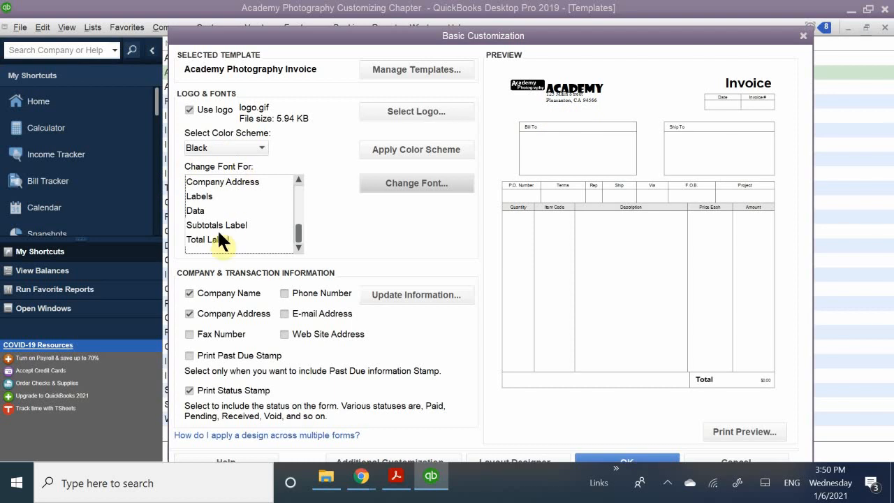
scroll(223, 224, "up", 2)
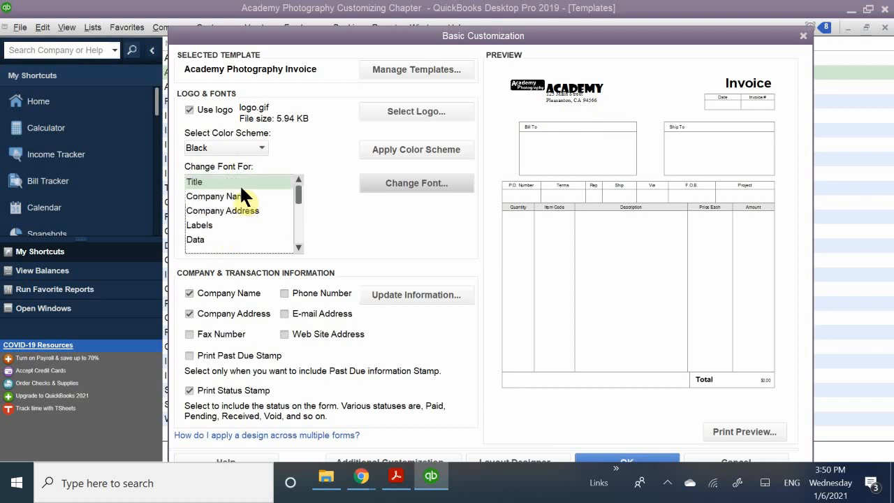
left_click(231, 196)
left_click(411, 182)
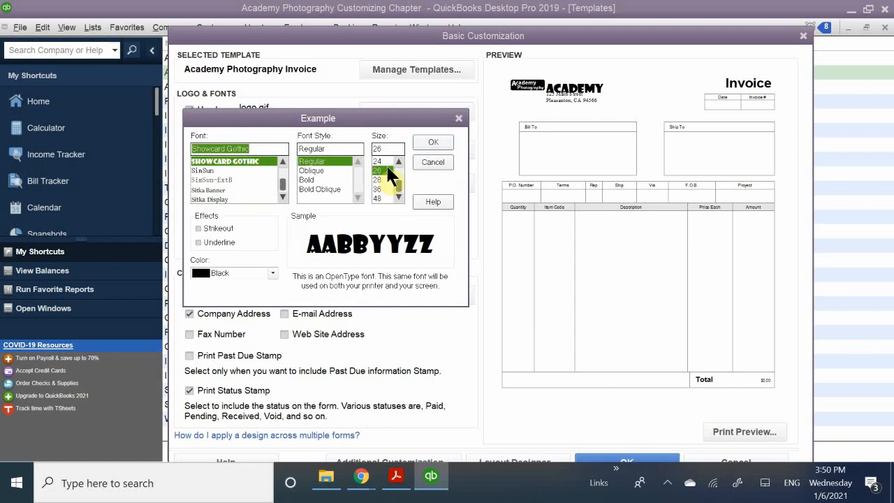
left_click(378, 160)
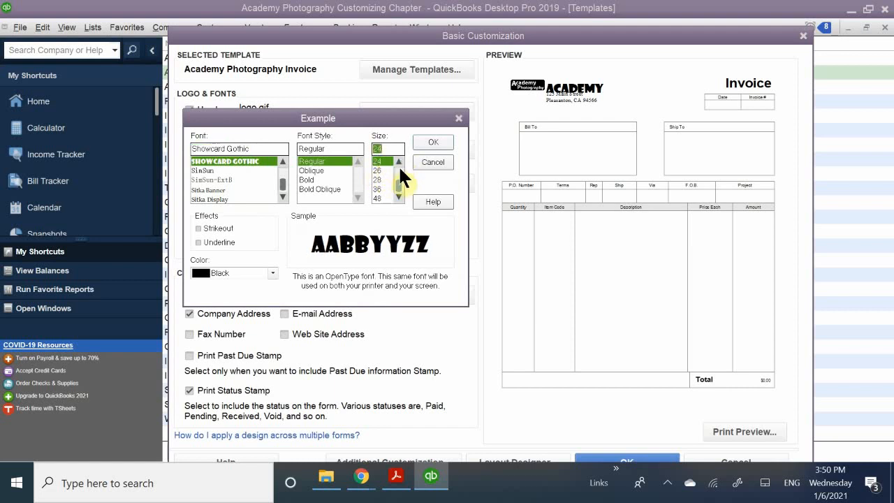
left_click(398, 161)
left_click(377, 161)
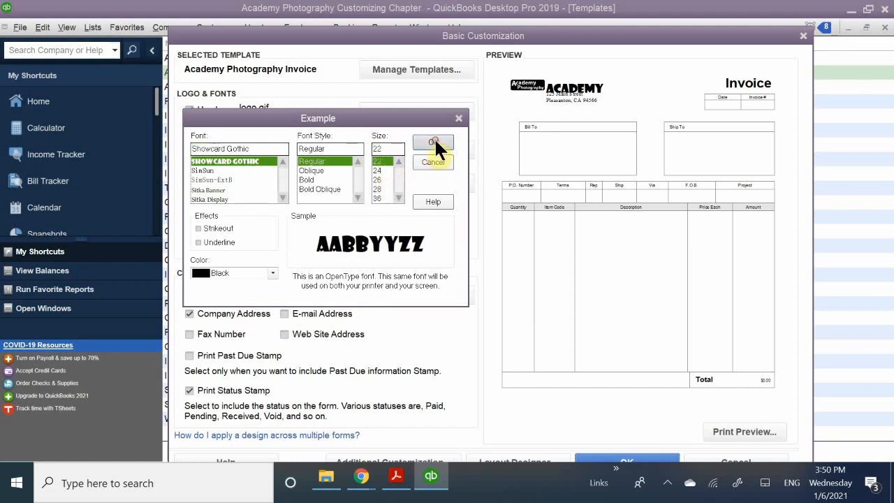
left_click(434, 141)
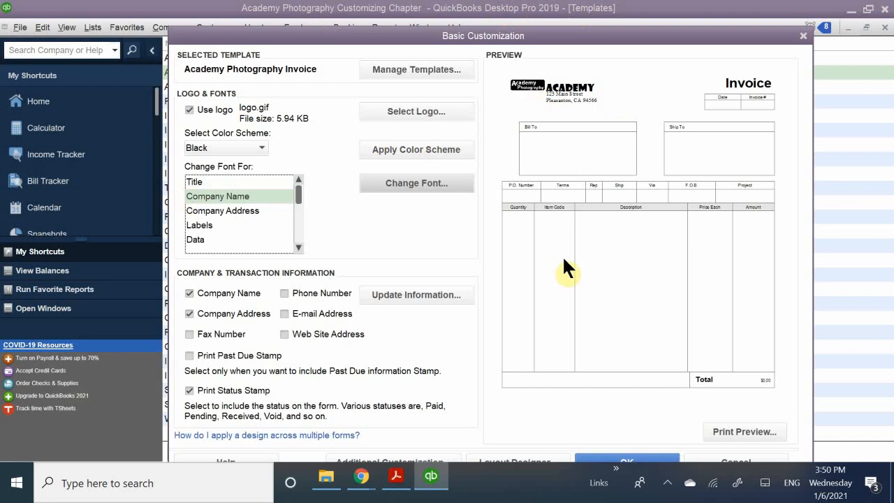
Remove the company name from the invoice template and stop the Layout Designer message from displaying in the future
left_click(224, 293)
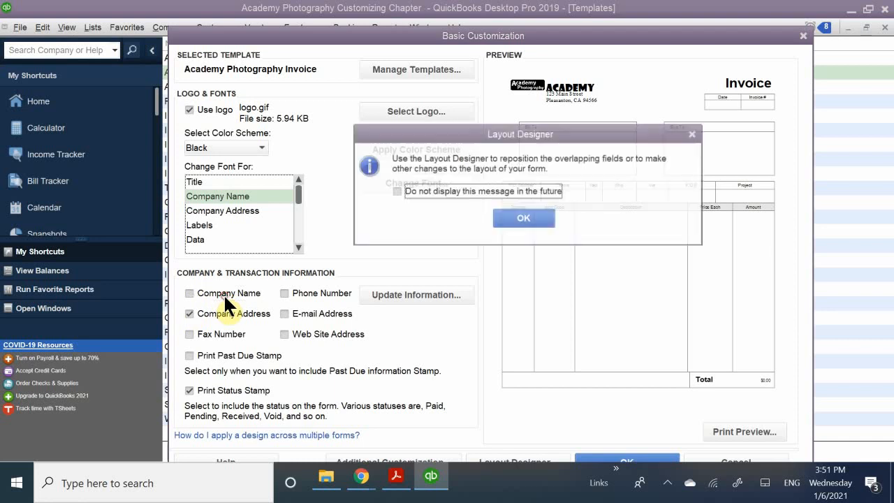
left_click(479, 194)
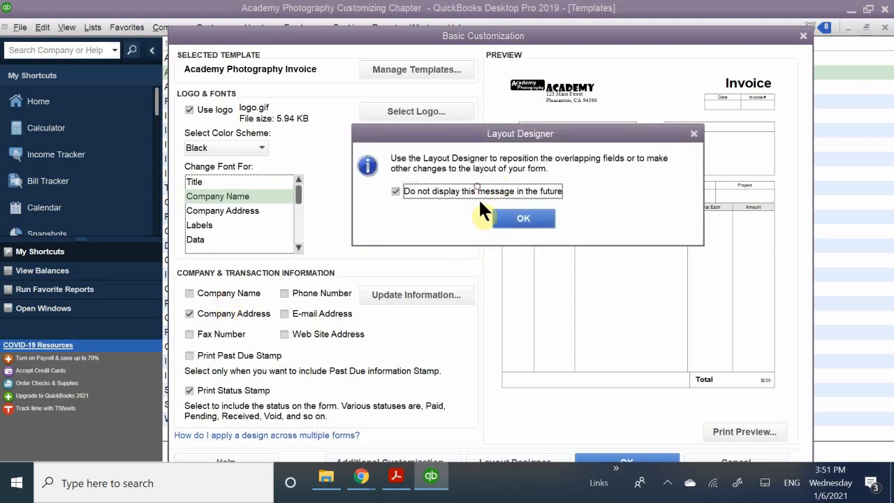
left_click(517, 221)
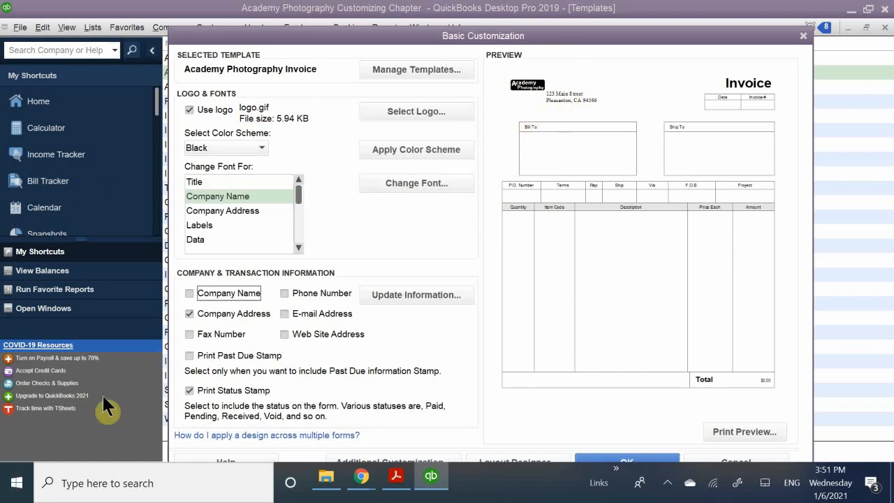
Include the company's phone number, e-mail address and fax number on the invoice template
left_click(284, 292)
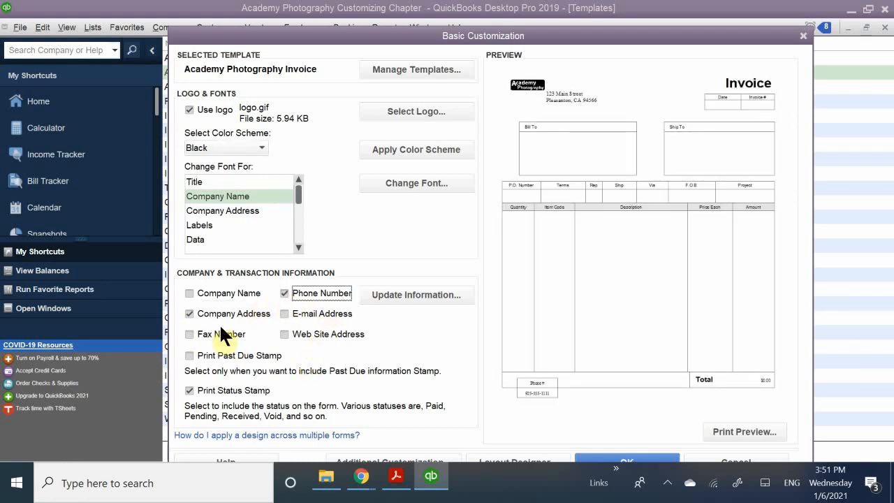
left_click(284, 313)
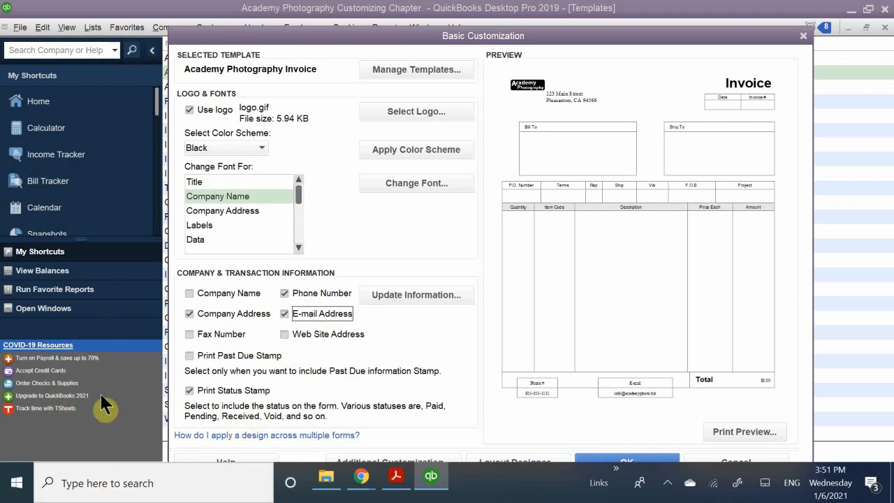
left_click(211, 335)
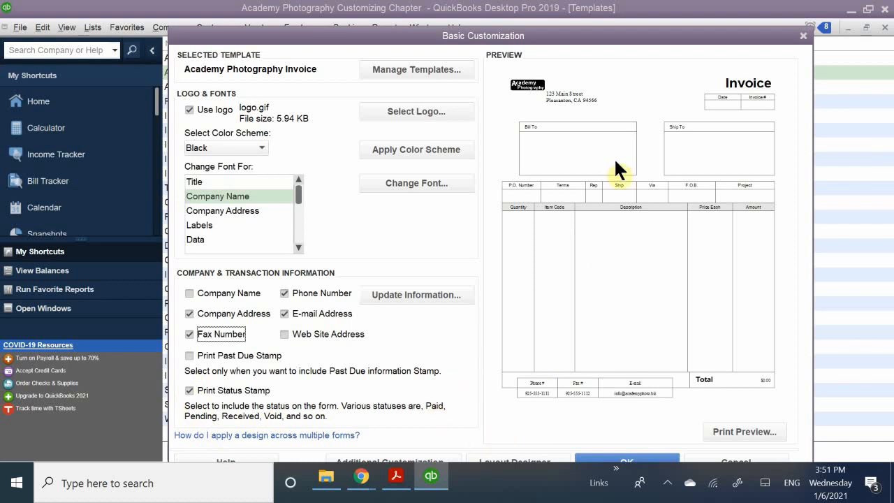
left_click_drag(420, 36, 435, 17)
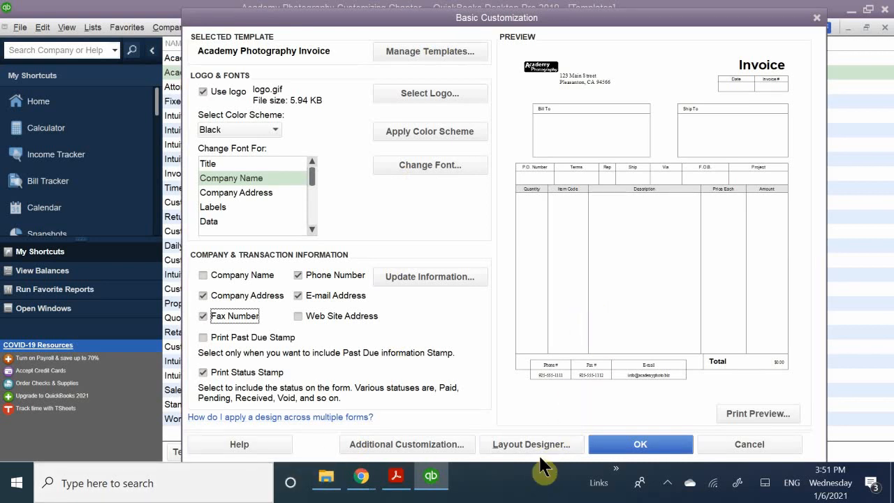
Check the invoice's header and footer contact details in the print preview, and save the template's basic customization
left_click(745, 413)
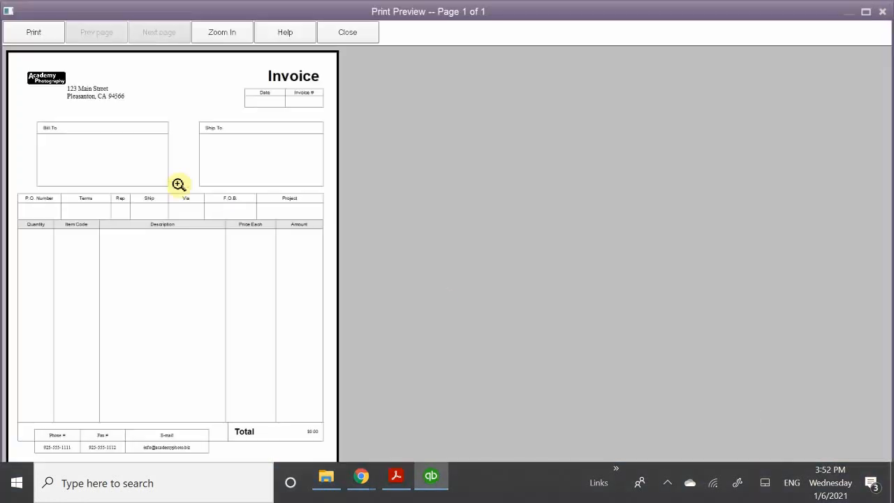
left_click(168, 174)
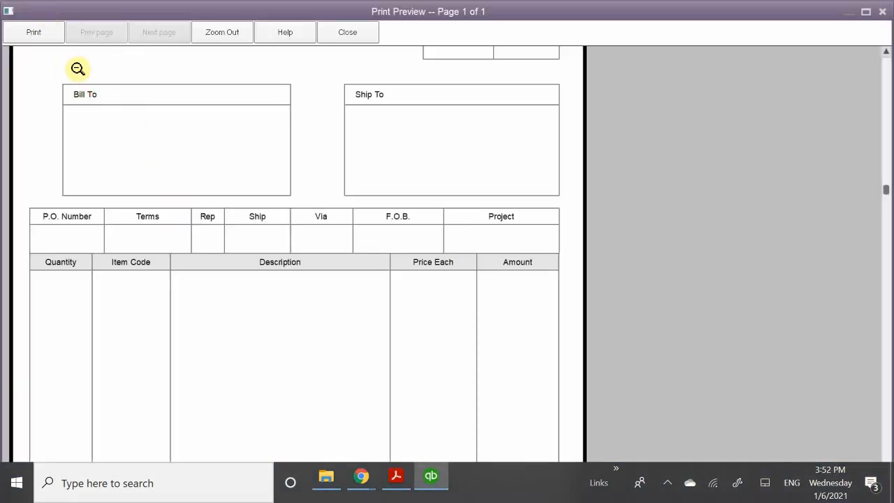
left_click(303, 146)
left_click(104, 94)
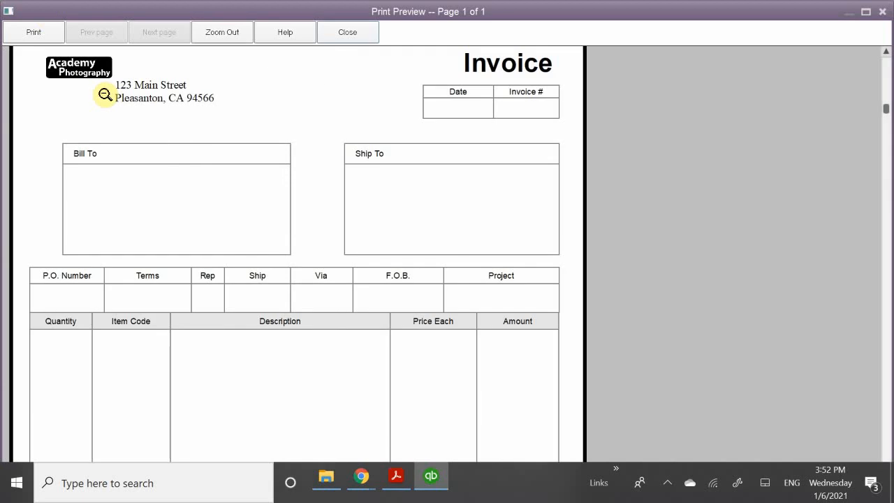
left_click(314, 114)
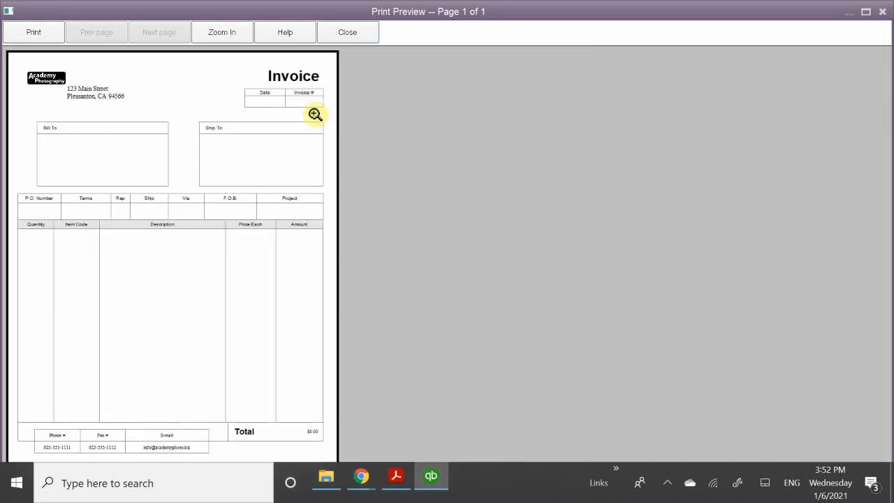
left_click(73, 441)
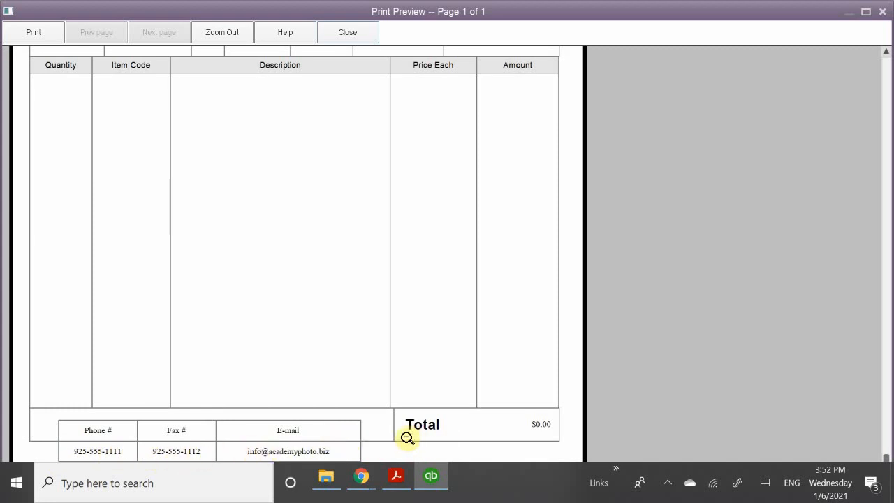
left_click(373, 434)
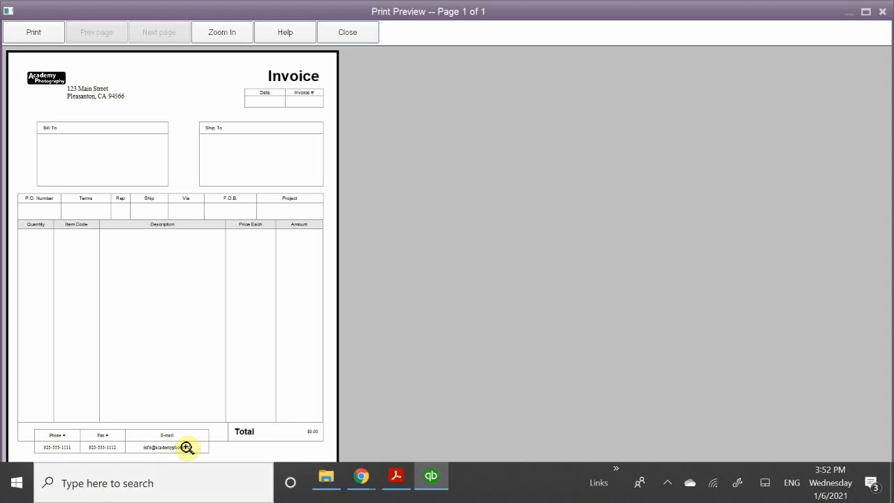
left_click(74, 88)
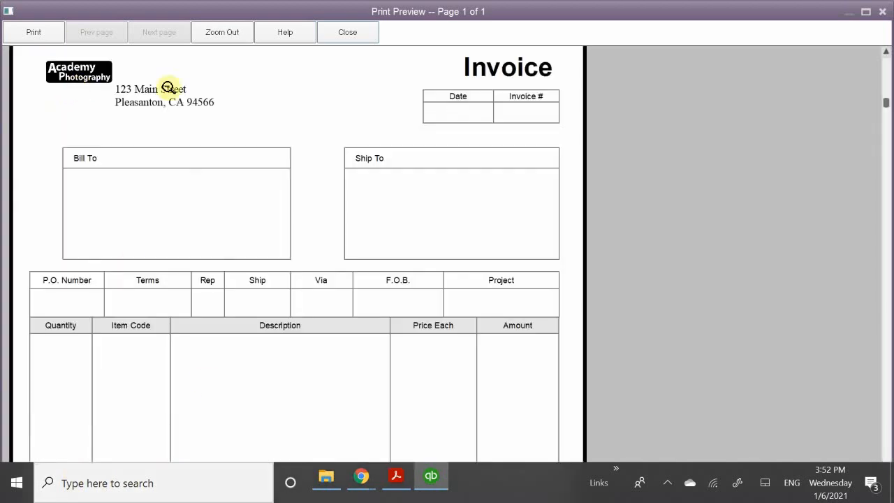
left_click(242, 137)
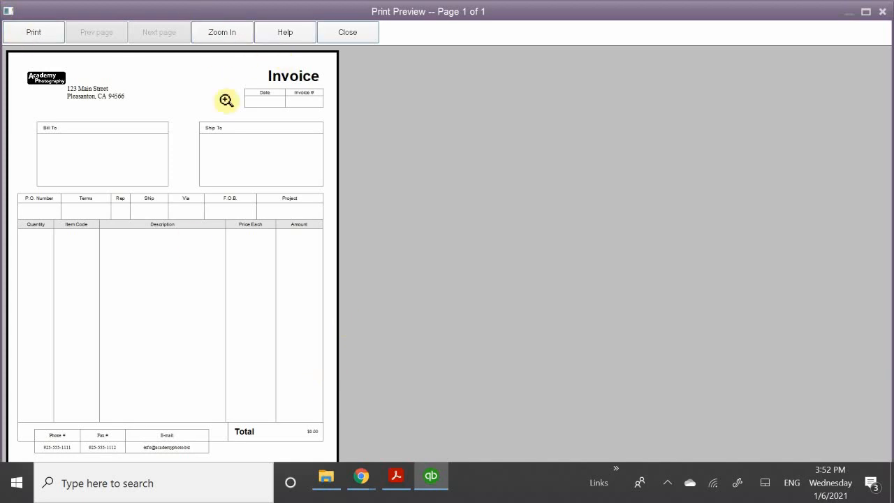
left_click(348, 33)
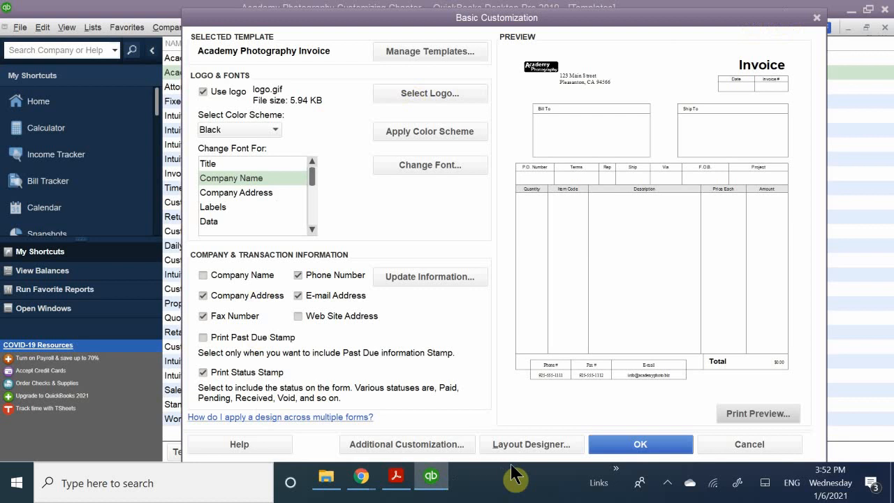
left_click(665, 442)
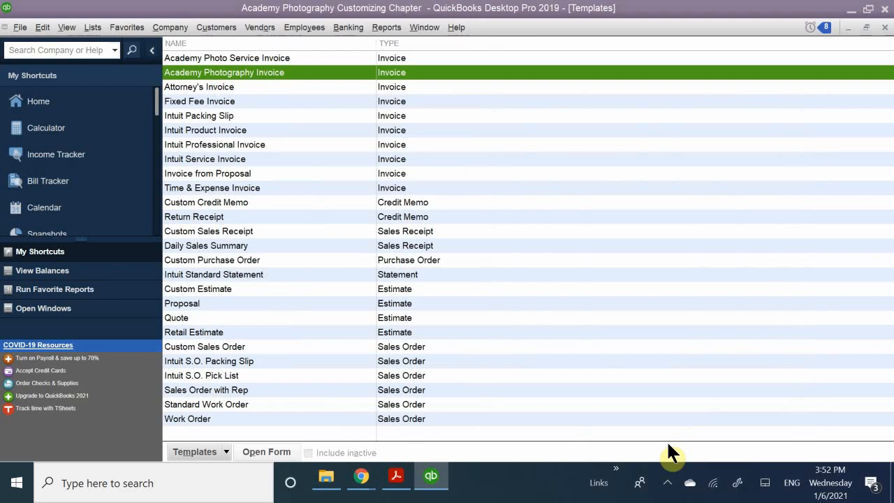
Switch to the QB CH 7 PDF in Acrobat Reader and find the chapter's Review Questions on page 226
left_click(401, 475)
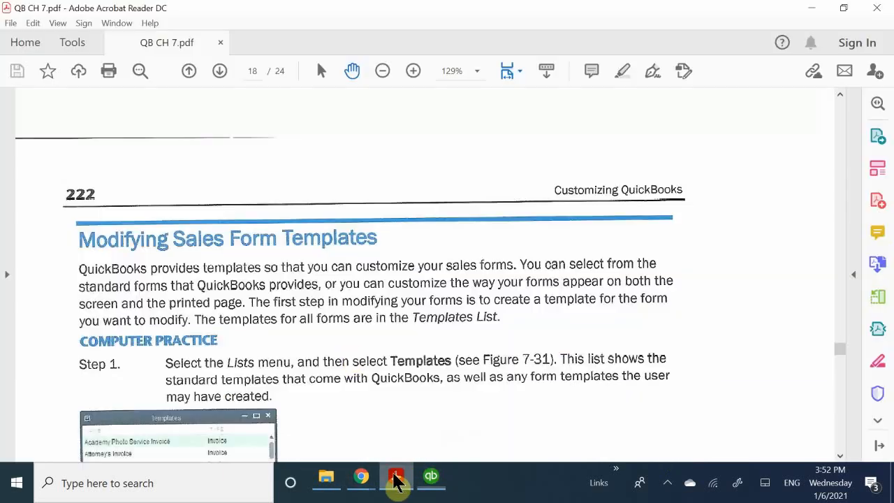
scroll(349, 356, "down", 10)
scroll(351, 355, "down", 20)
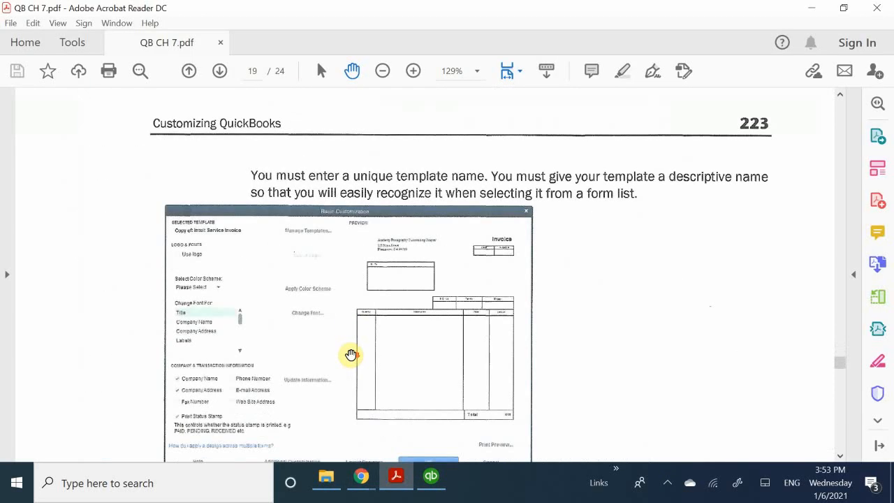
scroll(317, 349, "down", 20)
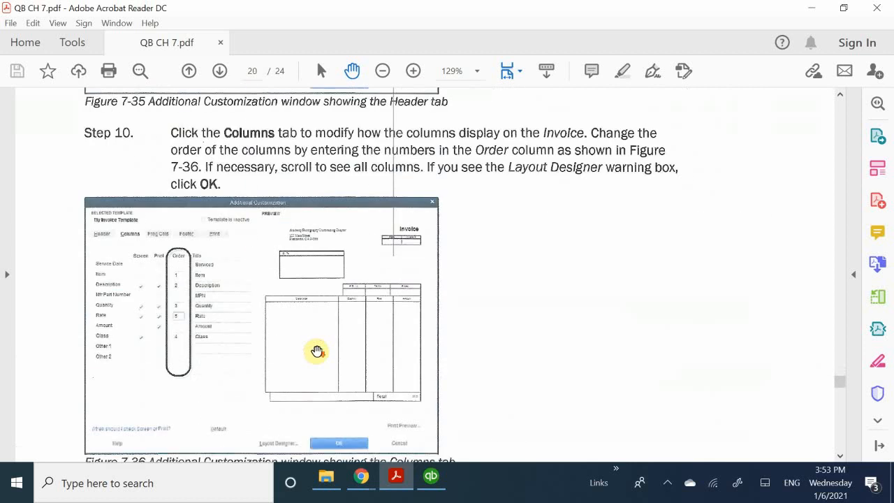
scroll(316, 351, "down", 20)
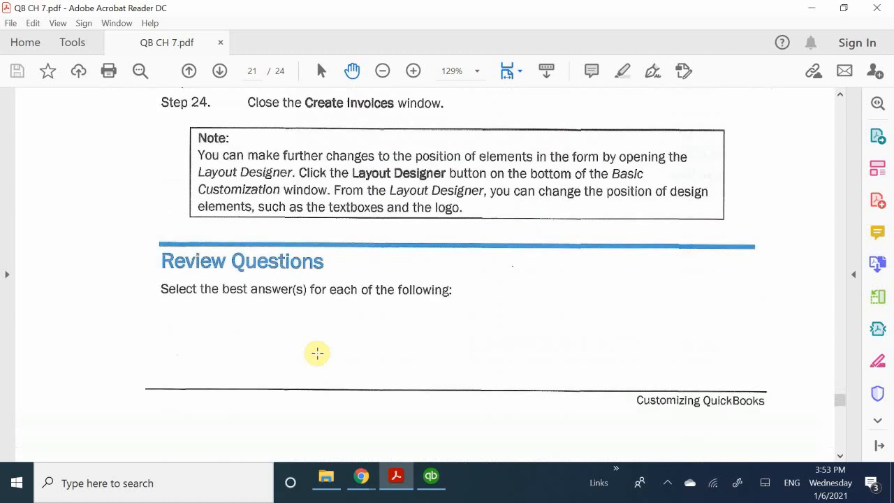
scroll(317, 352, "down", 9)
scroll(317, 354, "up", 3)
scroll(316, 354, "up", 4)
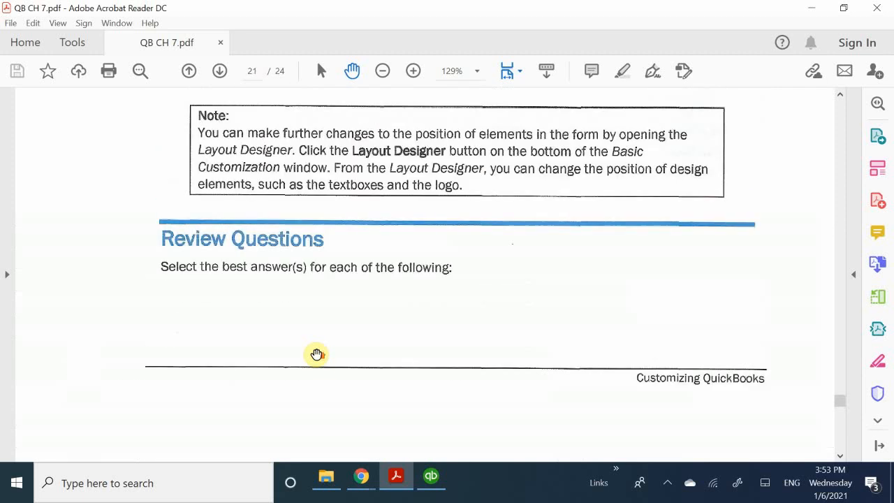
left_click(358, 478)
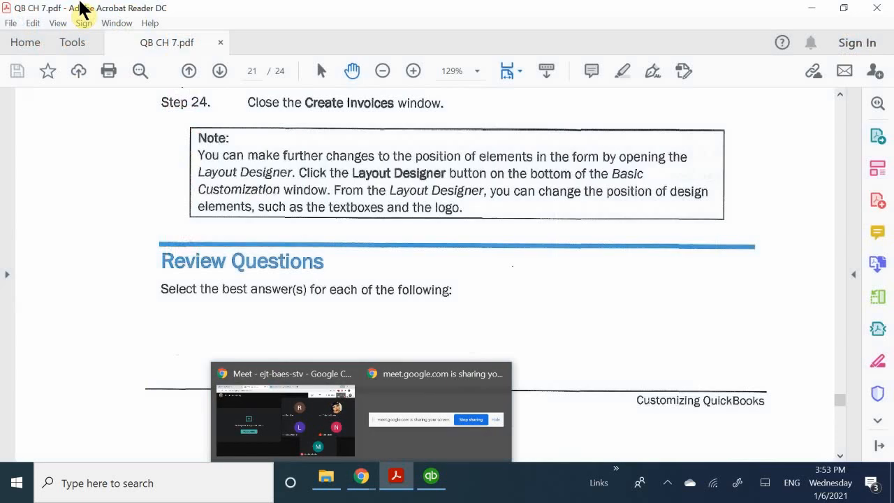
scroll(234, 251, "down", 3)
scroll(236, 254, "down", 4)
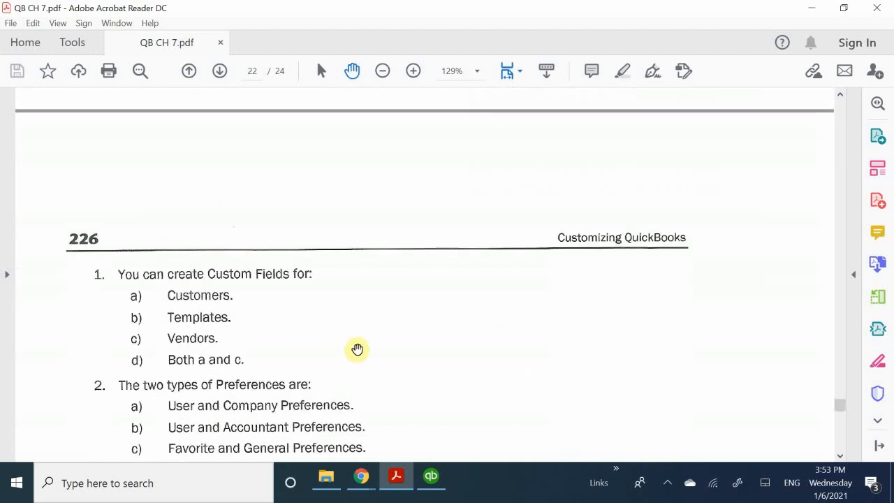
Read review questions 1 to 5 on custom fields, preferences, the Favorites menu, template types and sales tax items
scroll(358, 349, "down", 1)
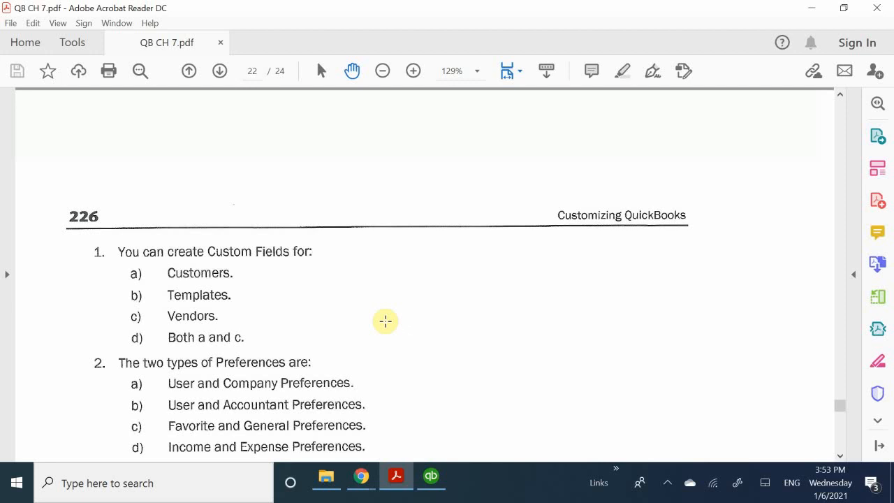
scroll(91, 361, "down", 2)
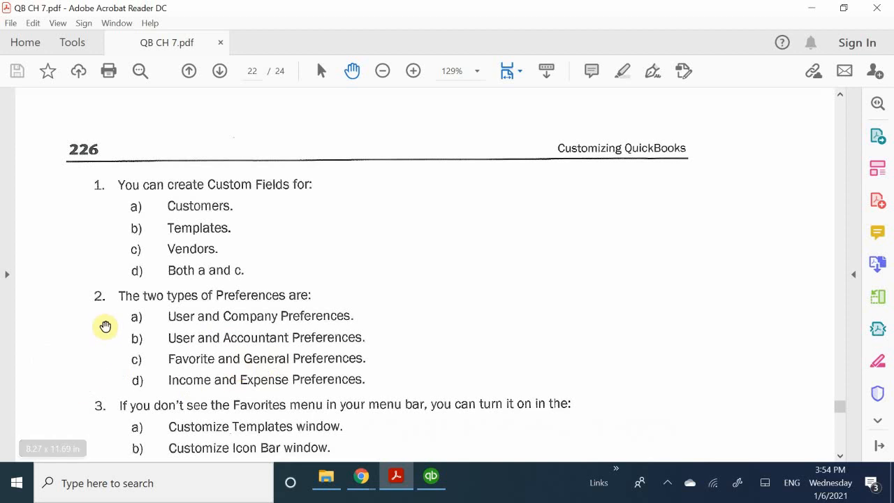
scroll(87, 349, "down", 3)
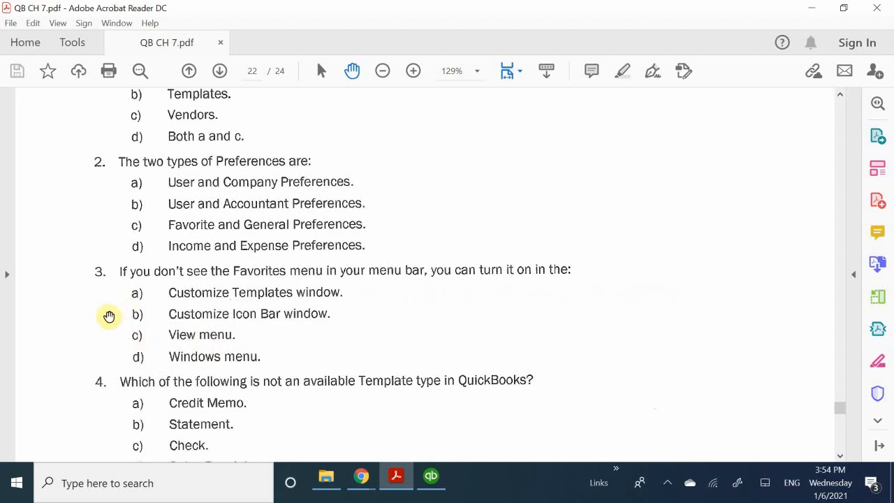
scroll(116, 335, "down", 1)
scroll(116, 334, "down", 3)
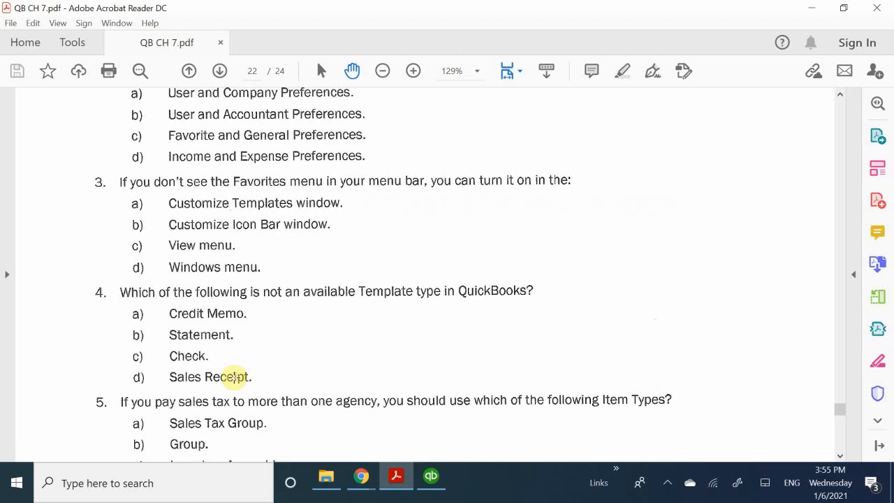
scroll(82, 368, "down", 1)
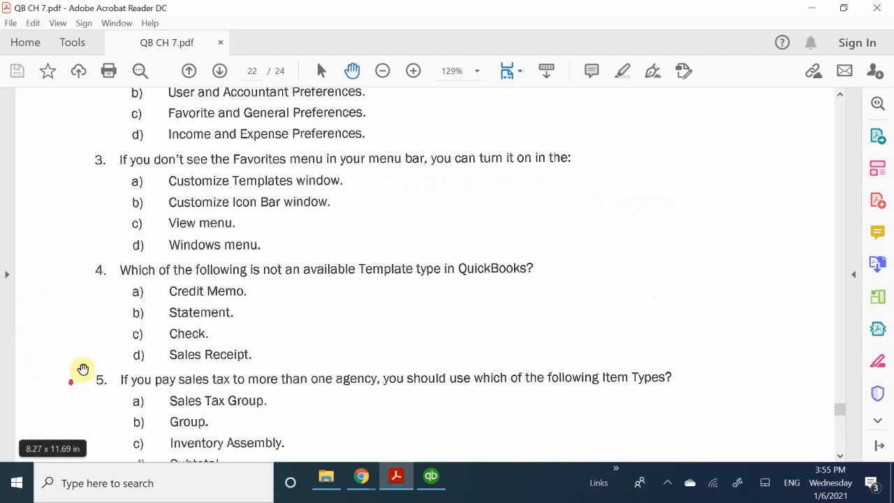
scroll(116, 336, "down", 2)
scroll(116, 344, "down", 1)
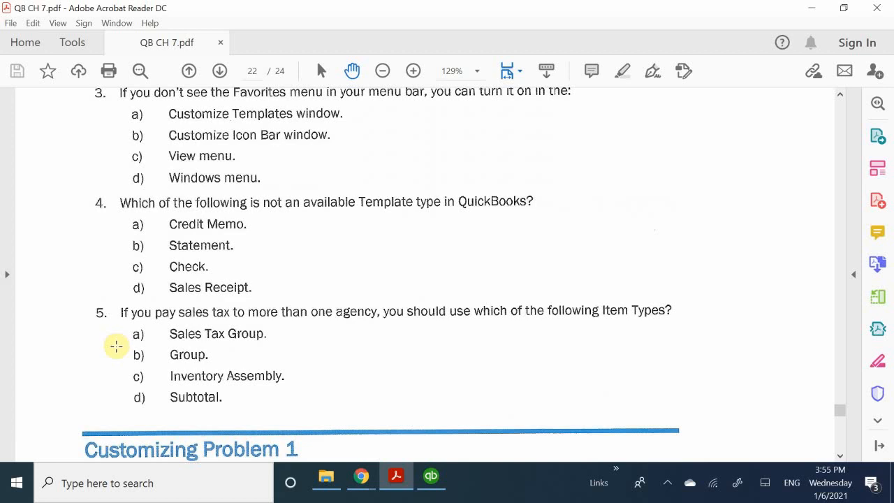
scroll(116, 348, "down", 1)
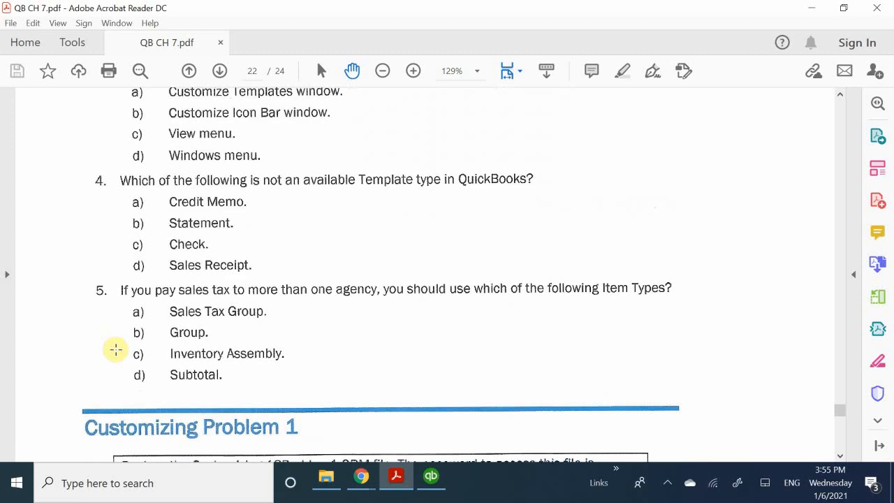
scroll(116, 349, "up", 1)
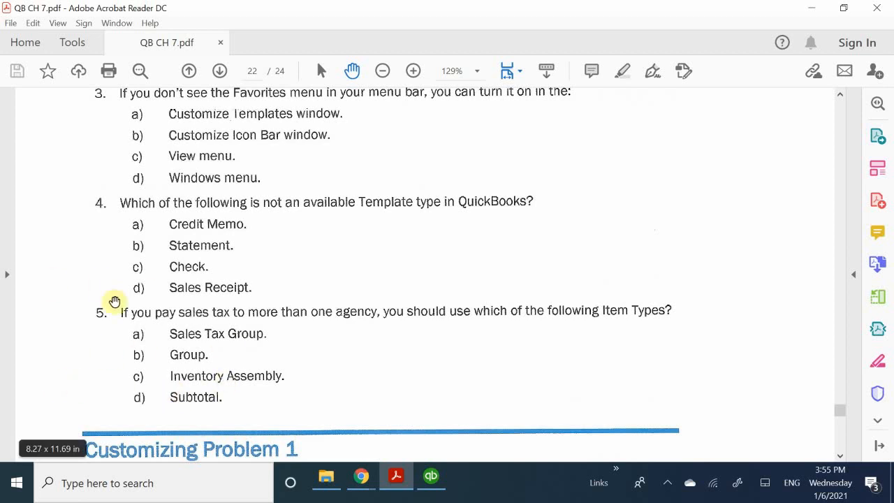
Read the Customizing Problem 1 instructions, including the file to restore, the new item data and the Net 28 payment term
scroll(365, 315, "down", 5)
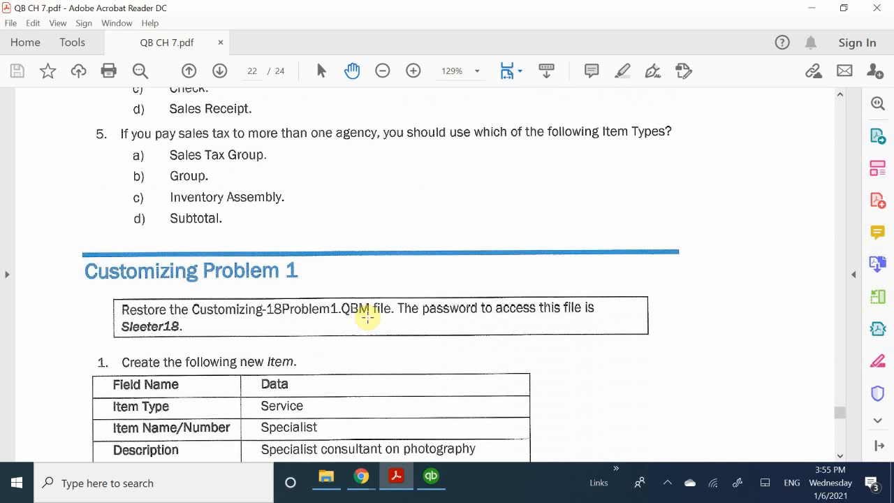
scroll(367, 317, "down", 1)
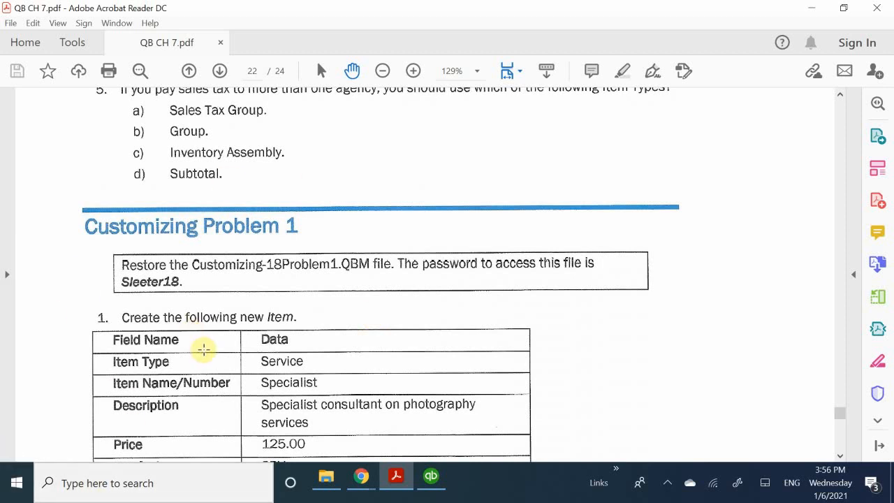
scroll(203, 351, "down", 1)
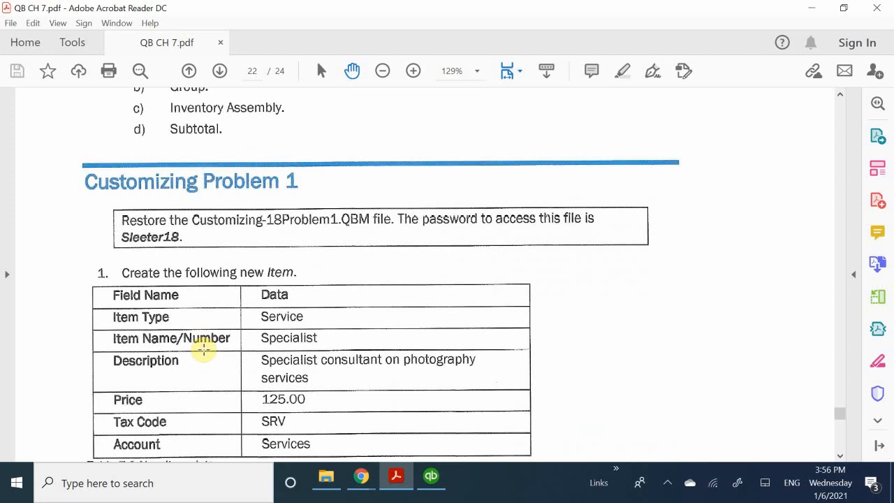
scroll(202, 351, "down", 3)
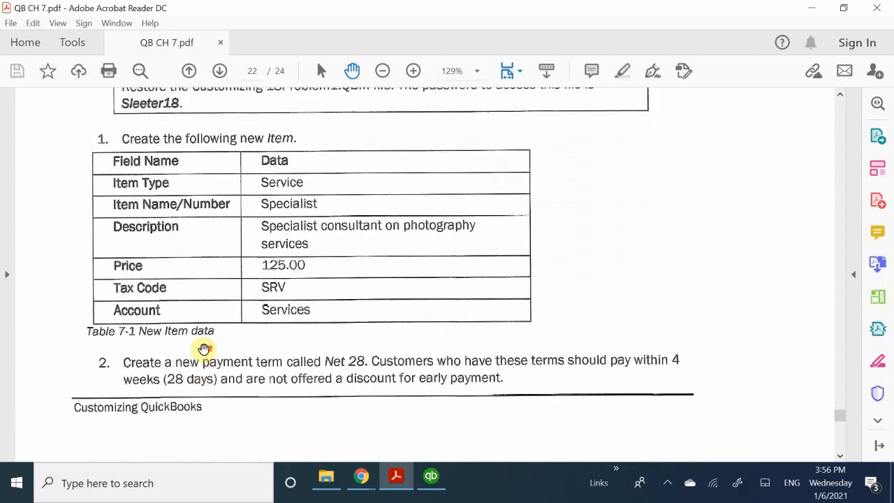
scroll(202, 350, "up", 2)
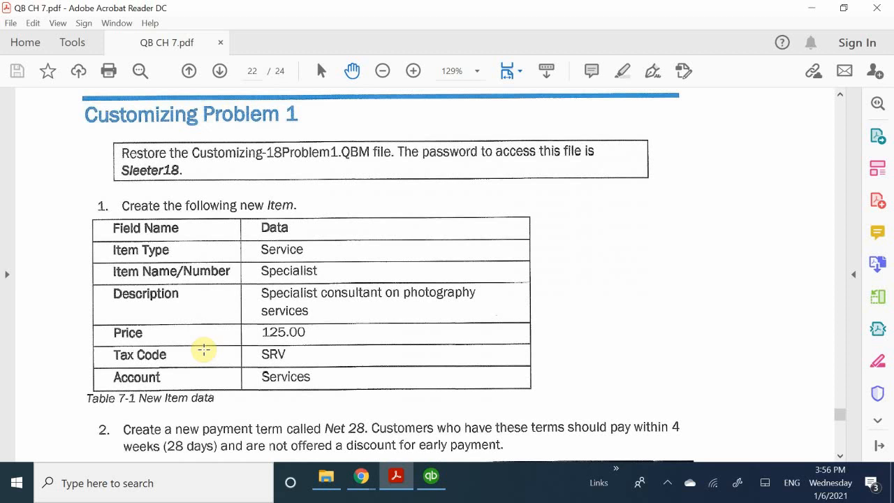
scroll(203, 350, "up", 2)
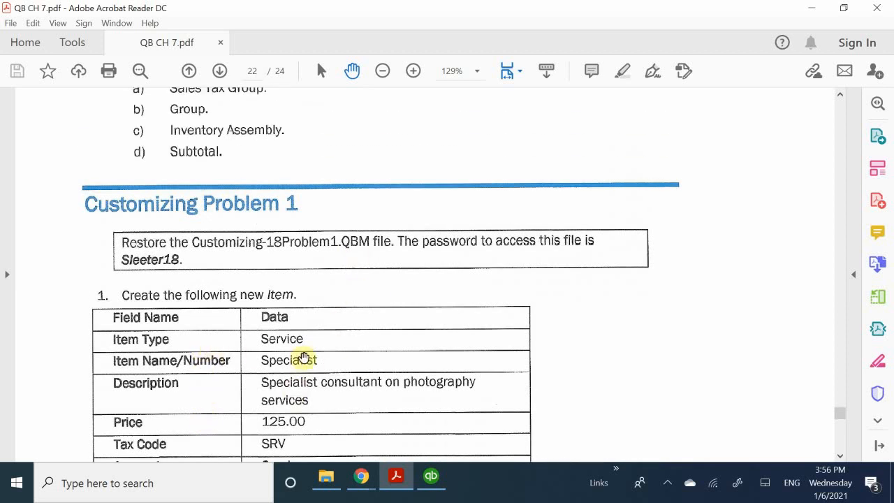
scroll(308, 382, "down", 3)
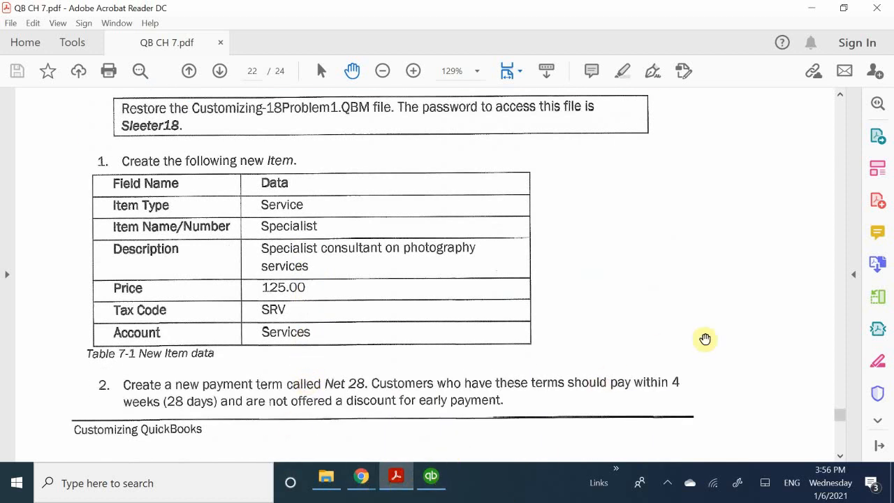
left_click(667, 483)
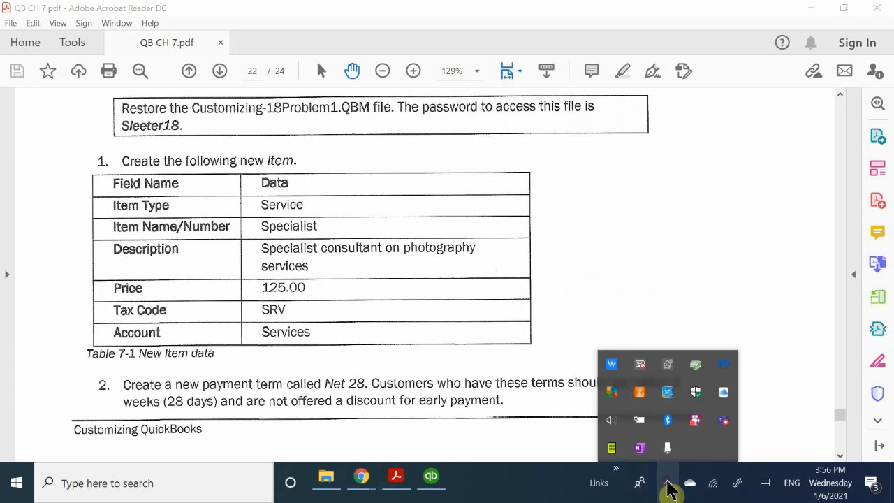
left_click(693, 424)
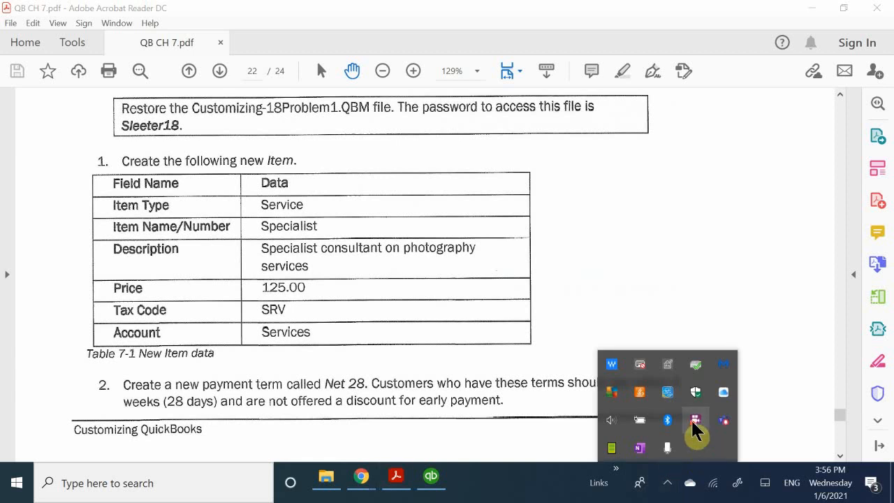